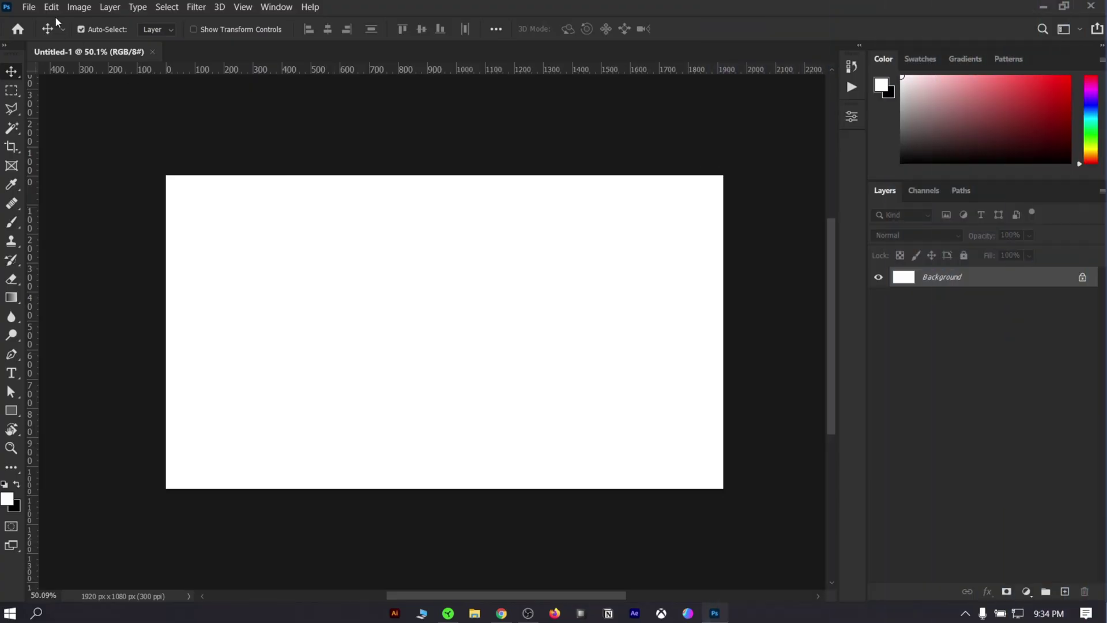
Create a new 512 × 512 px document at 300 ppi with a dark gray background
left_click(29, 8)
left_click(36, 22)
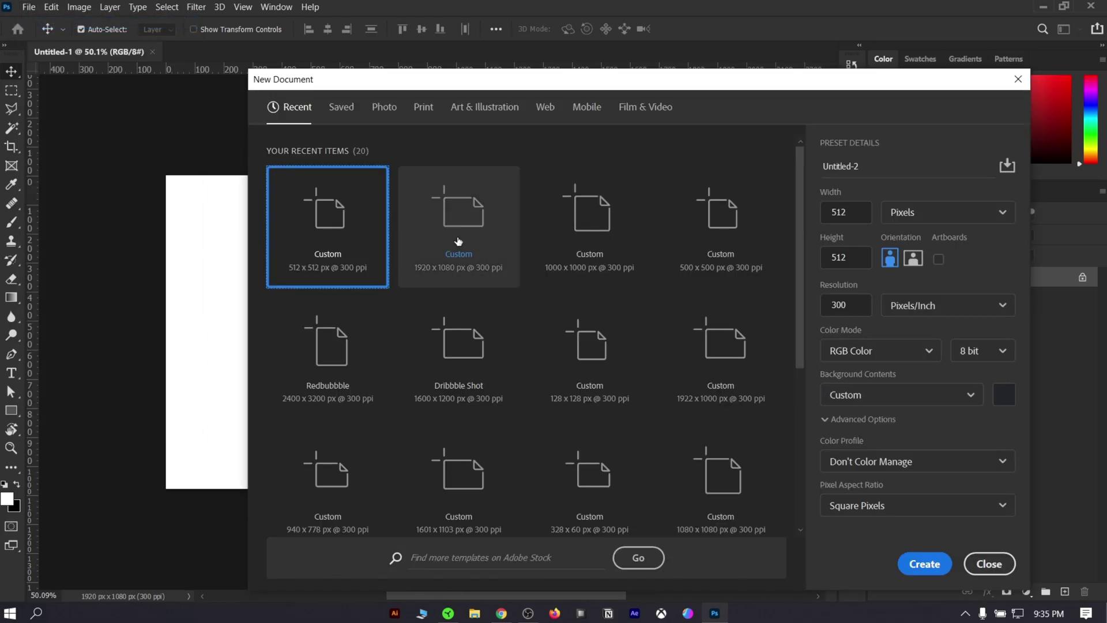
left_click_drag(851, 211, 818, 213)
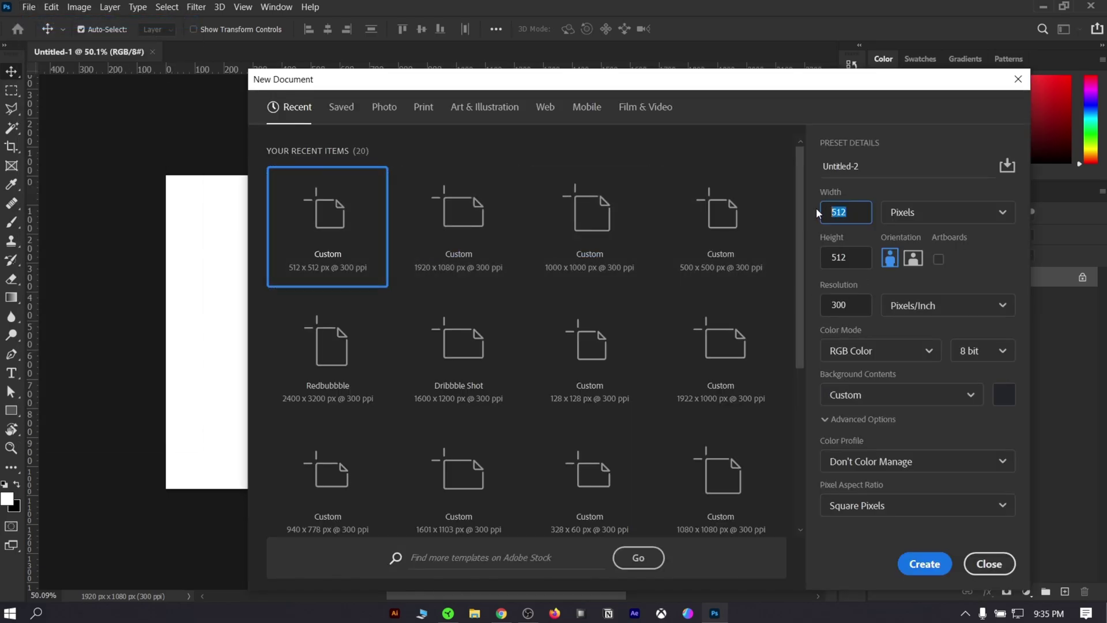
left_click_drag(852, 267, 832, 259)
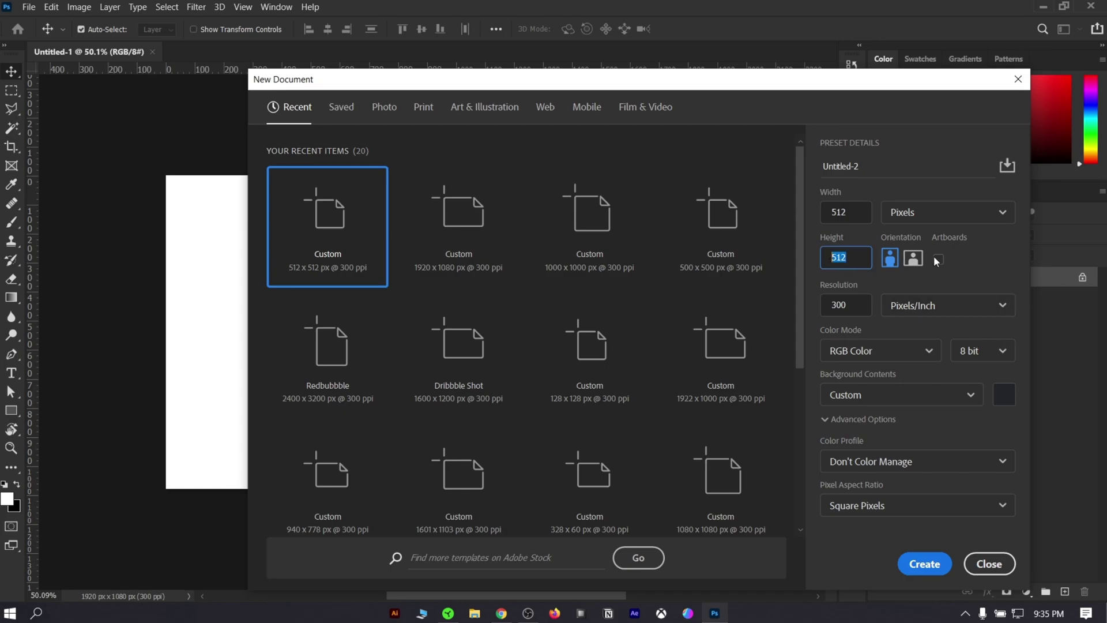
left_click_drag(860, 217, 821, 225)
type("1")
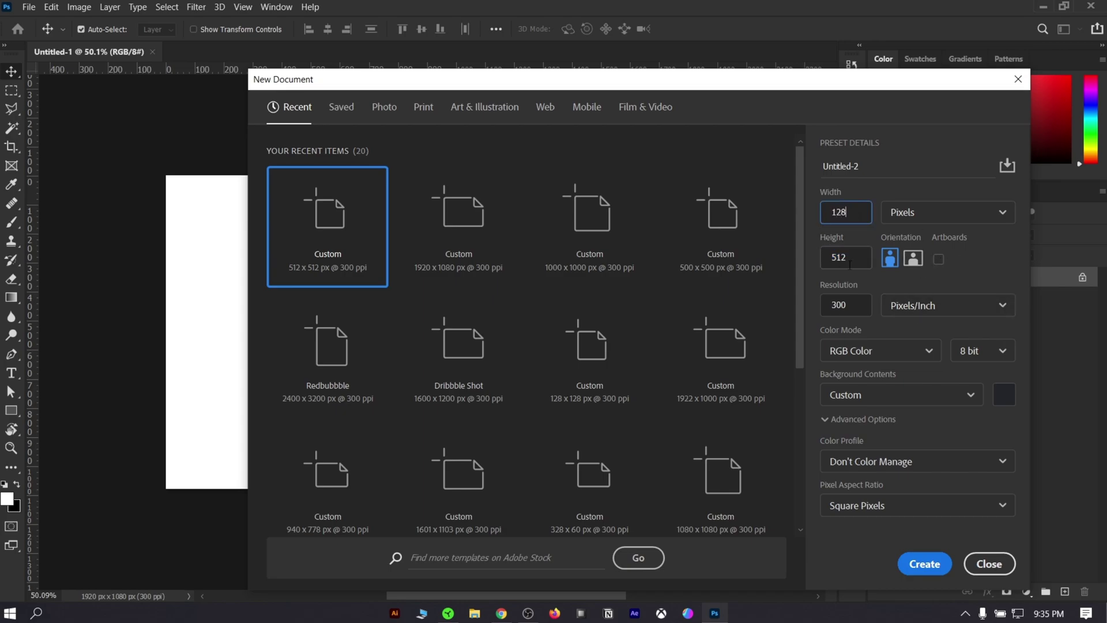
left_click_drag(850, 264, 830, 259)
type("12")
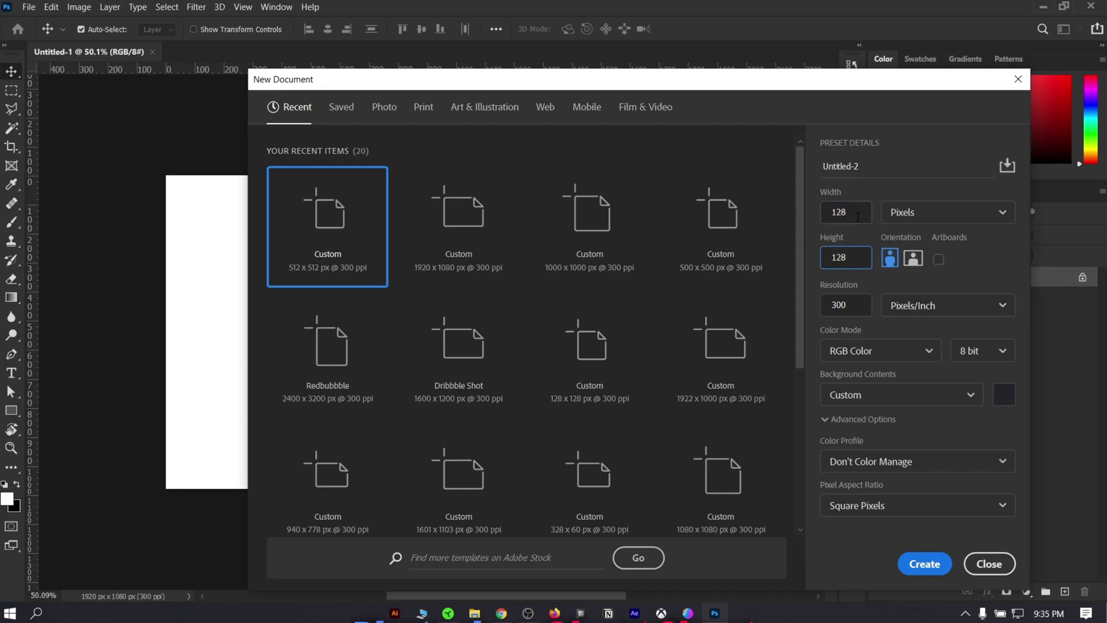
key("shift+Tab")
type("512")
key("Tab")
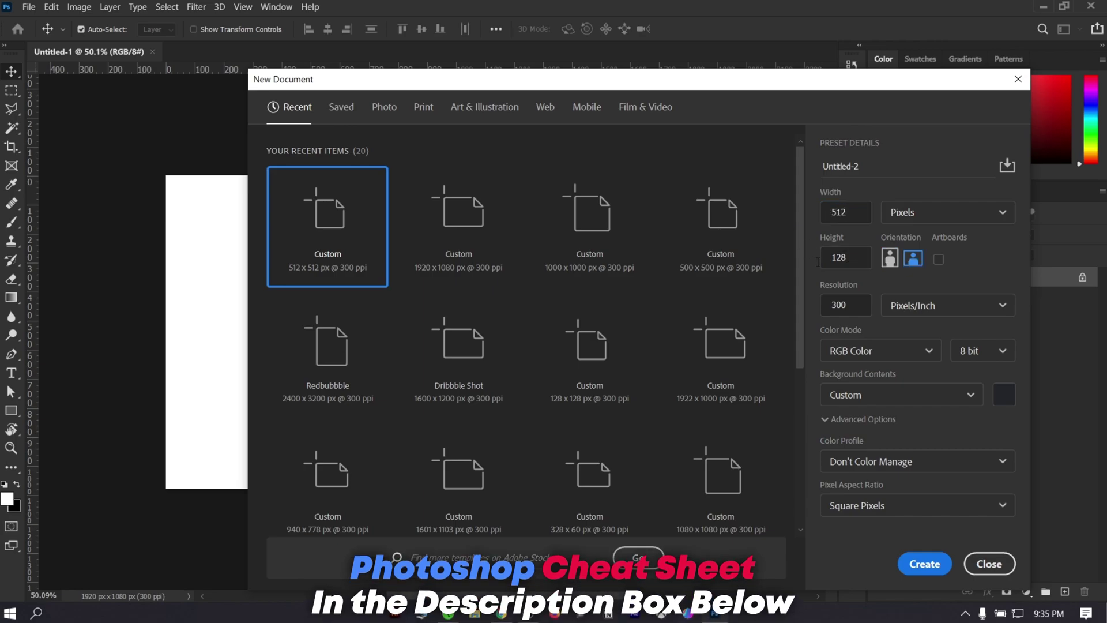
type("512")
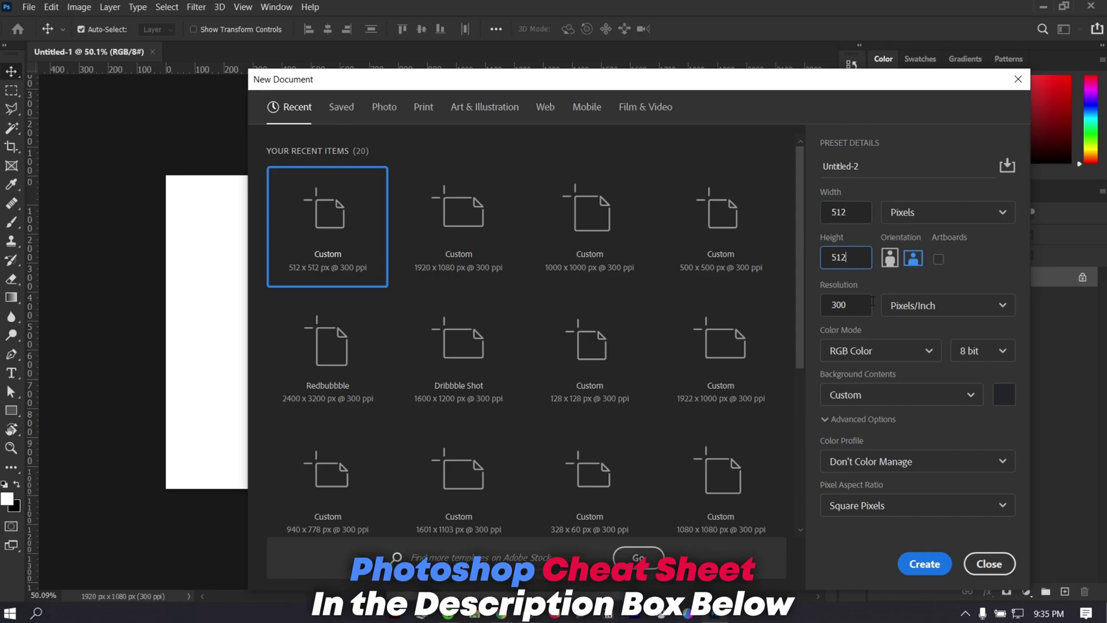
key("Tab")
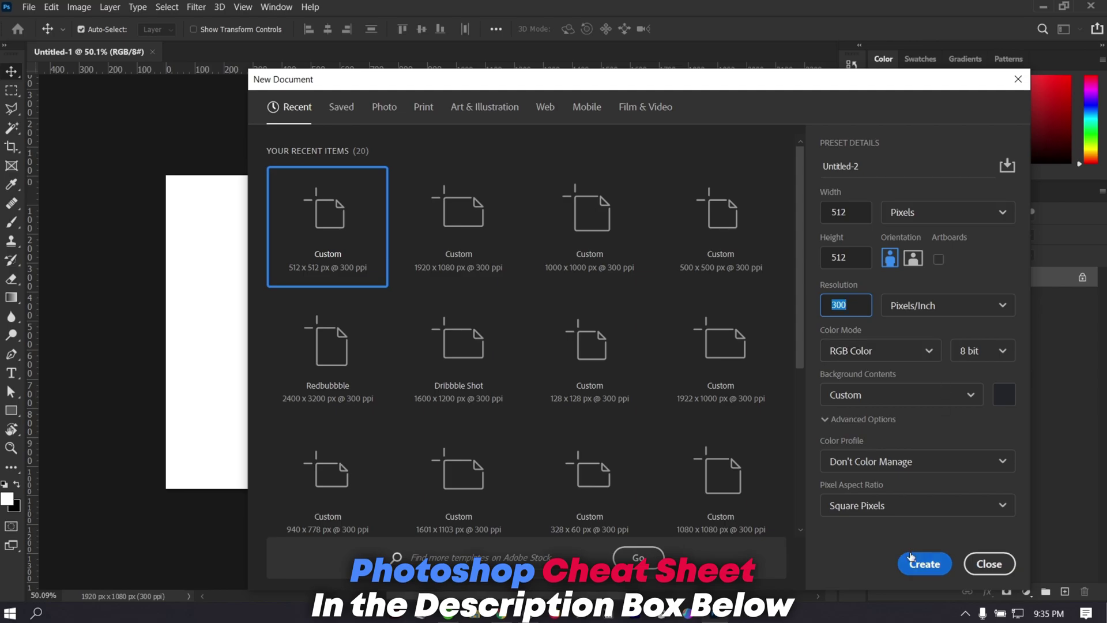
left_click(913, 564)
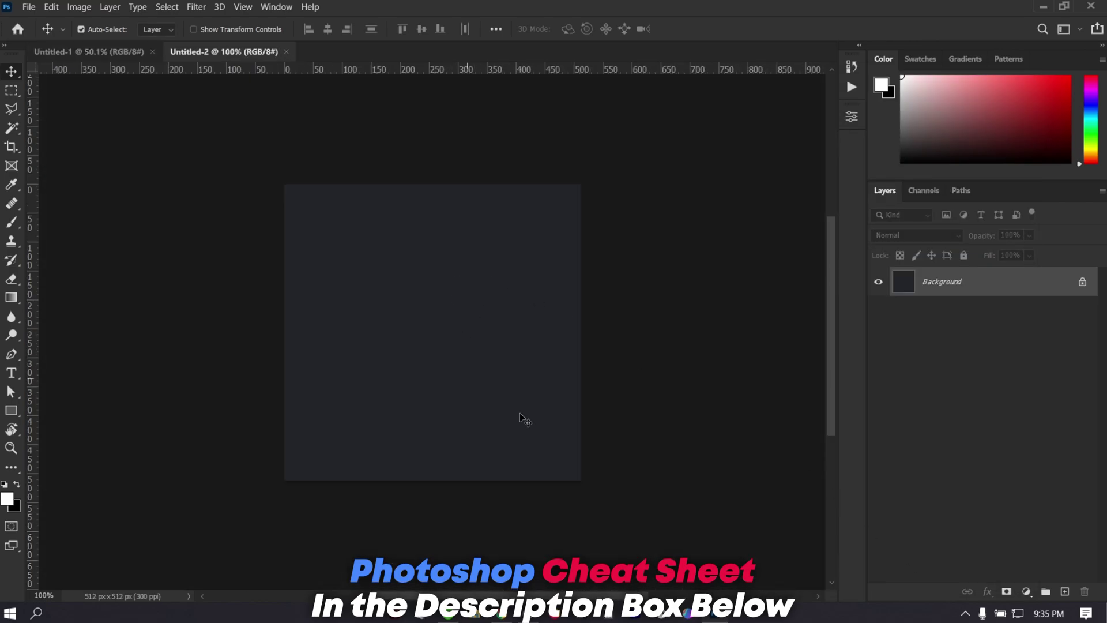
Open flaticon.com in a new Chrome tab
left_click(501, 613)
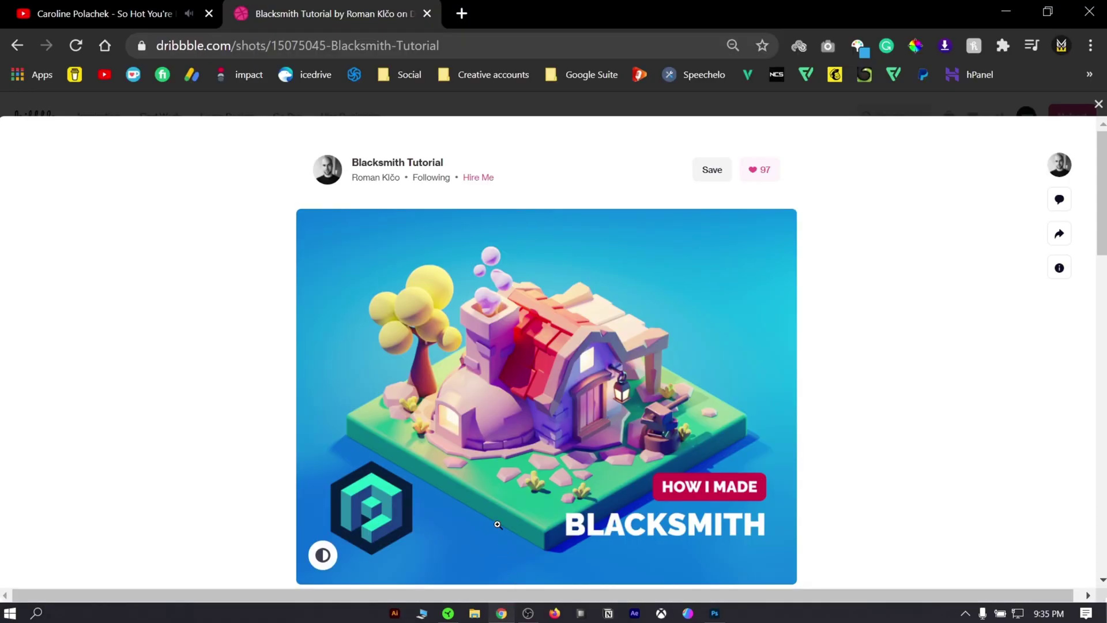
left_click(461, 13)
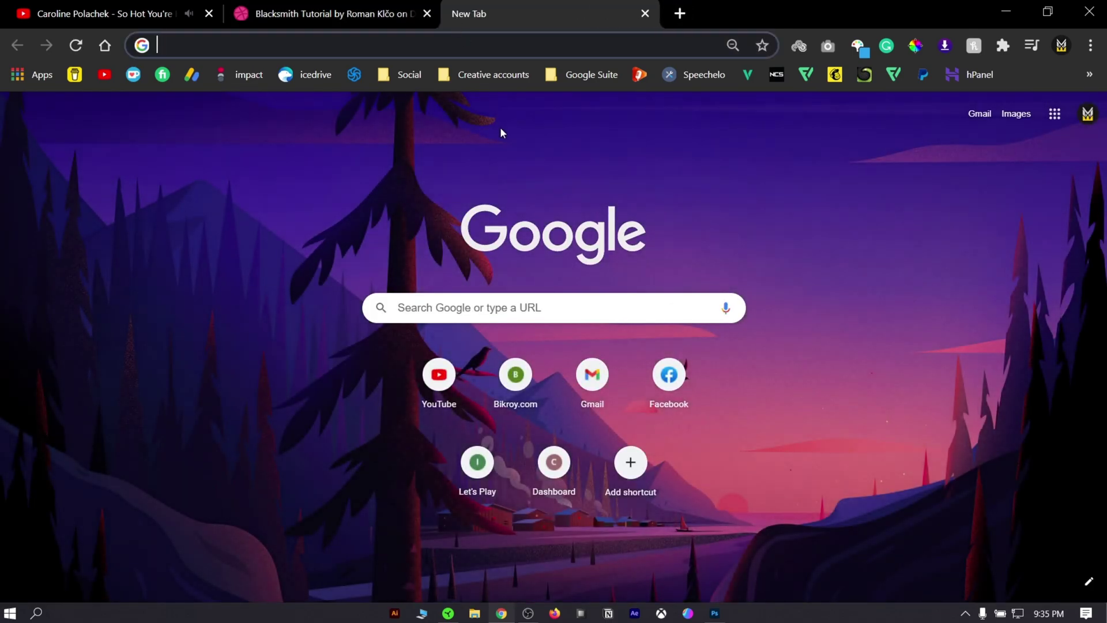
type("flaticon.com")
key("Return")
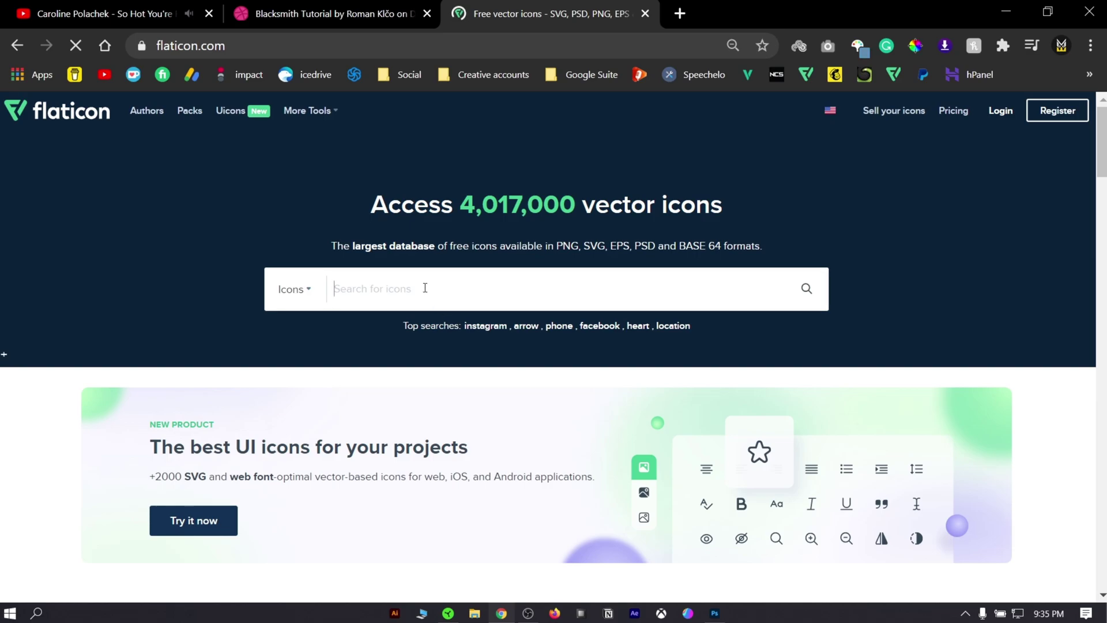
key("Return")
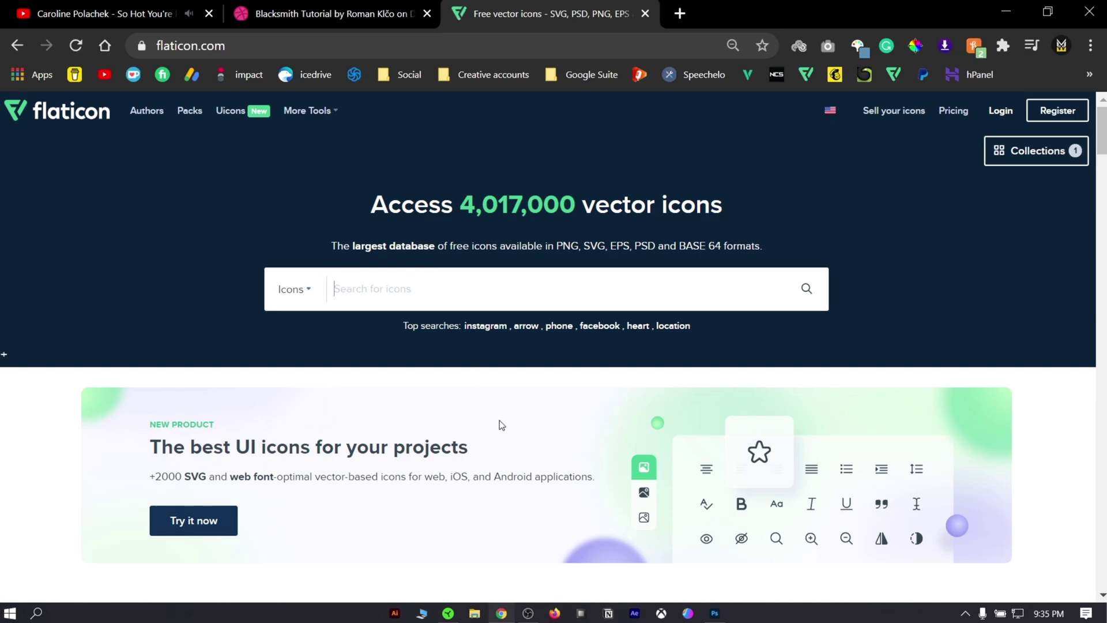
Browse Flaticon, view the Wine icon pack, and search for cartoon icons
scroll(499, 425, "down", 5)
scroll(230, 320, "up", 5)
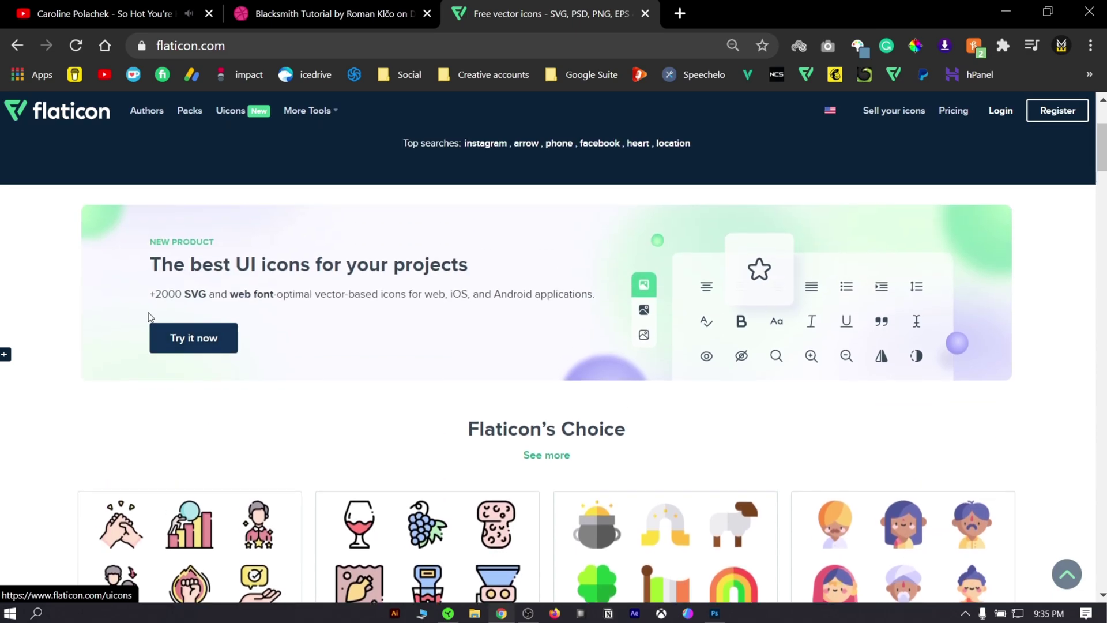
scroll(450, 340, "down", 8)
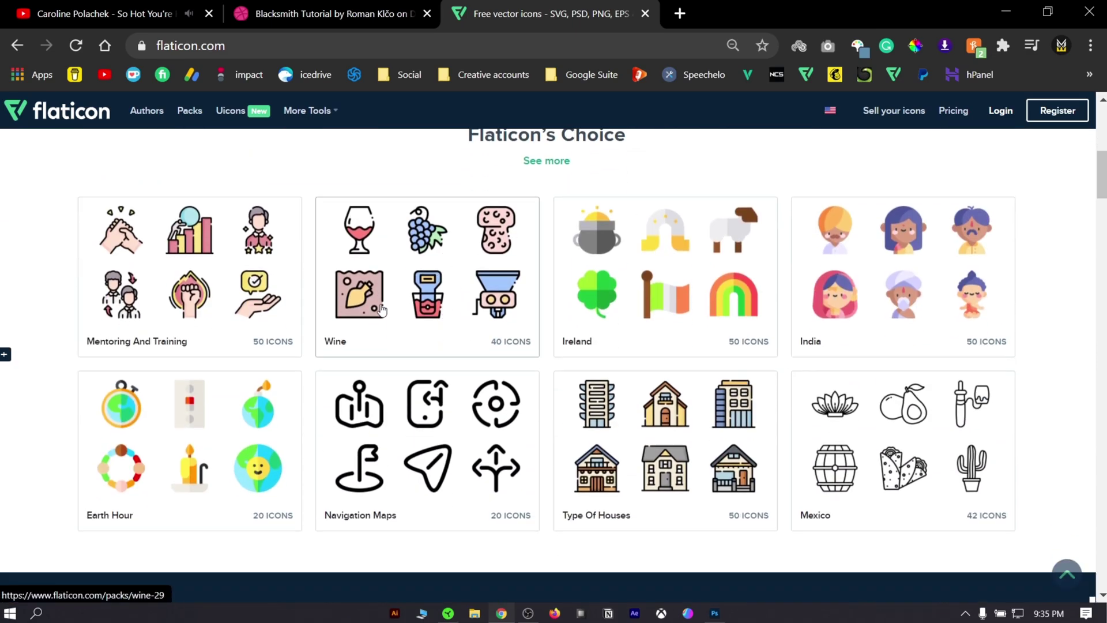
left_click(442, 275)
scroll(611, 327, "down", 10)
scroll(611, 328, "up", 10)
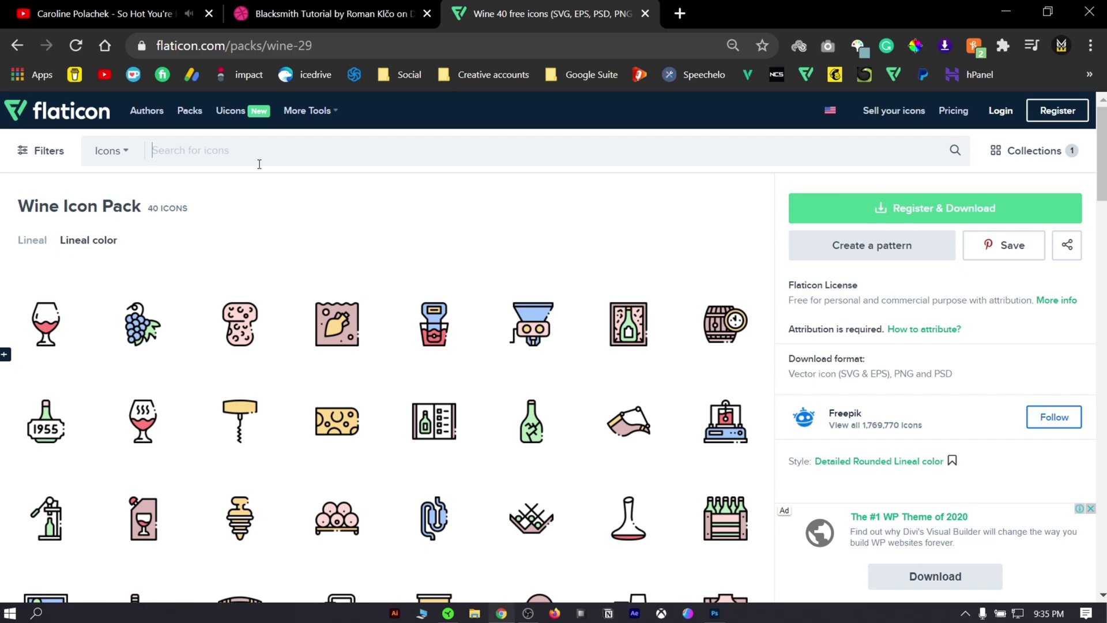
type("cartoon")
key("Return")
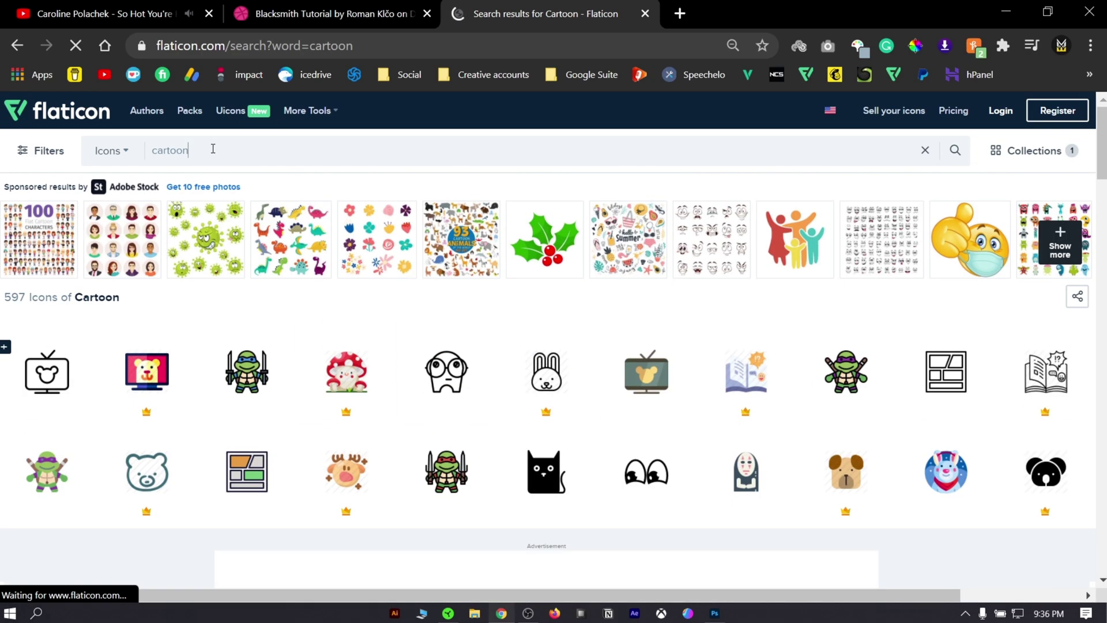
Search graphic design, download the purple monitor icon PNG, and create a new folder for it
key("ctrl+a")
key("BackSpace")
type("design")
left_click(198, 254)
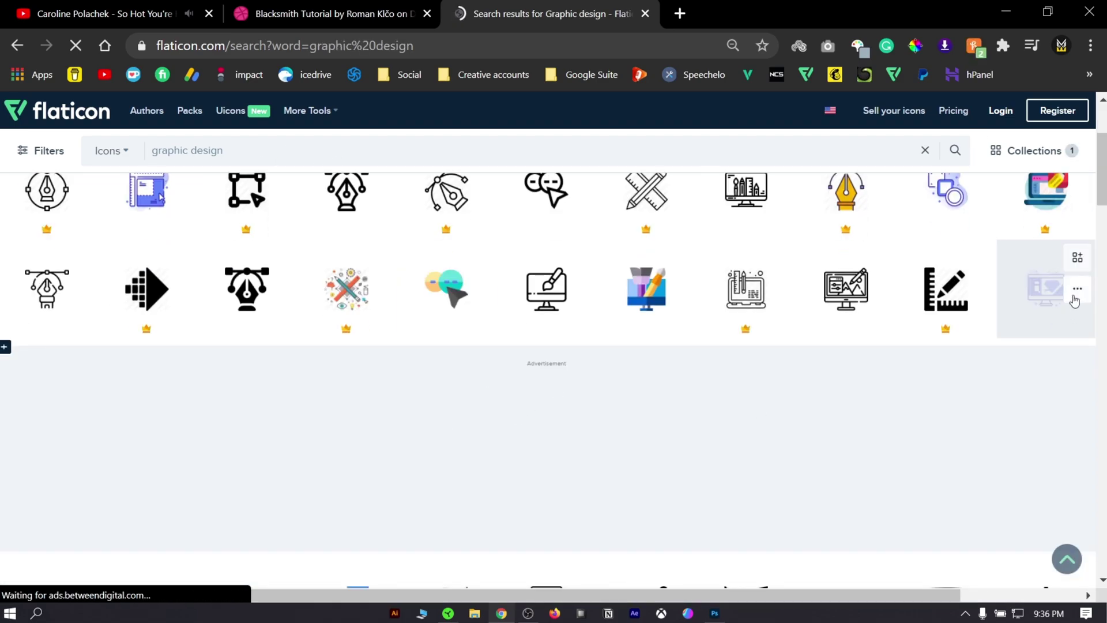
left_click(1076, 257)
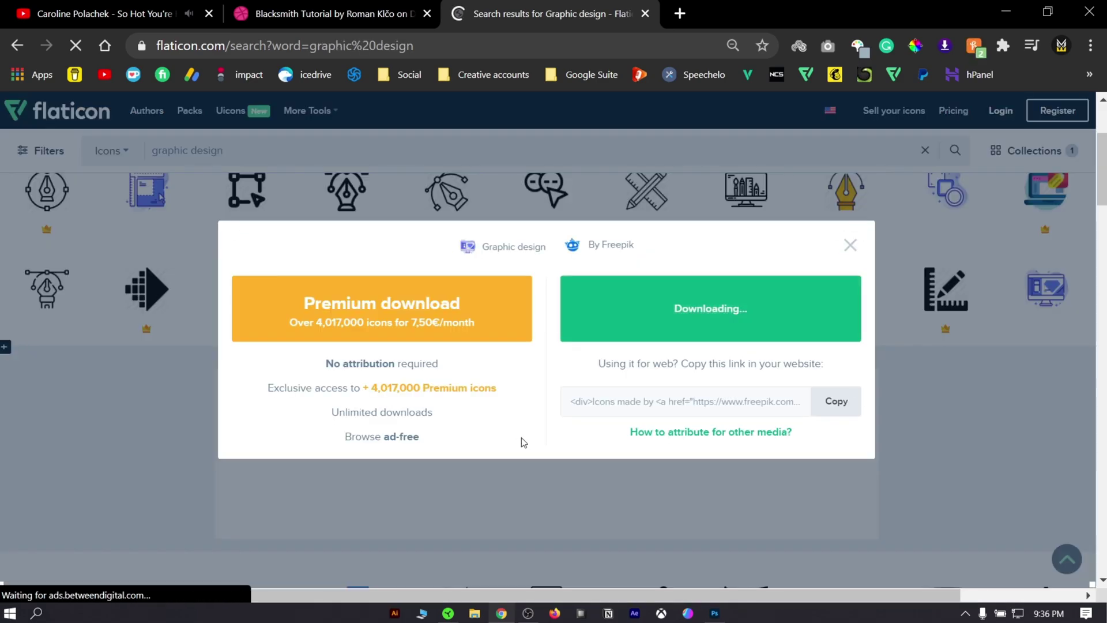
right_click(361, 234)
mouse_move(406, 388)
left_click(540, 389)
Save the icon into the 'how to make any icon glassmorphic' folder and shrink the placed icon to 23%
type("how to make any icon glassmorphic")
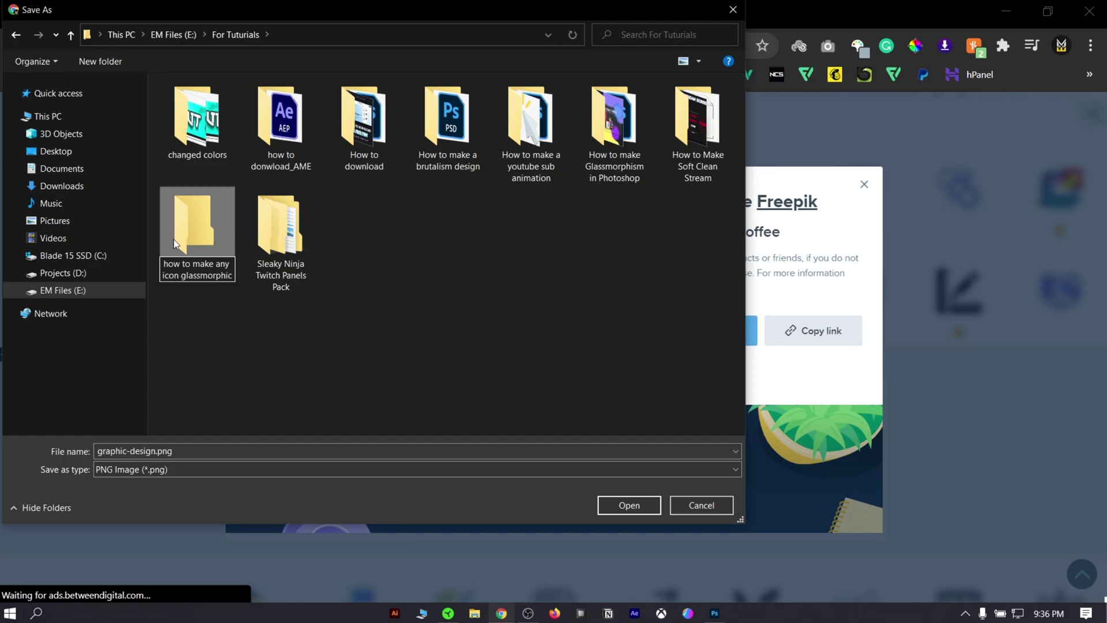
left_click(617, 497)
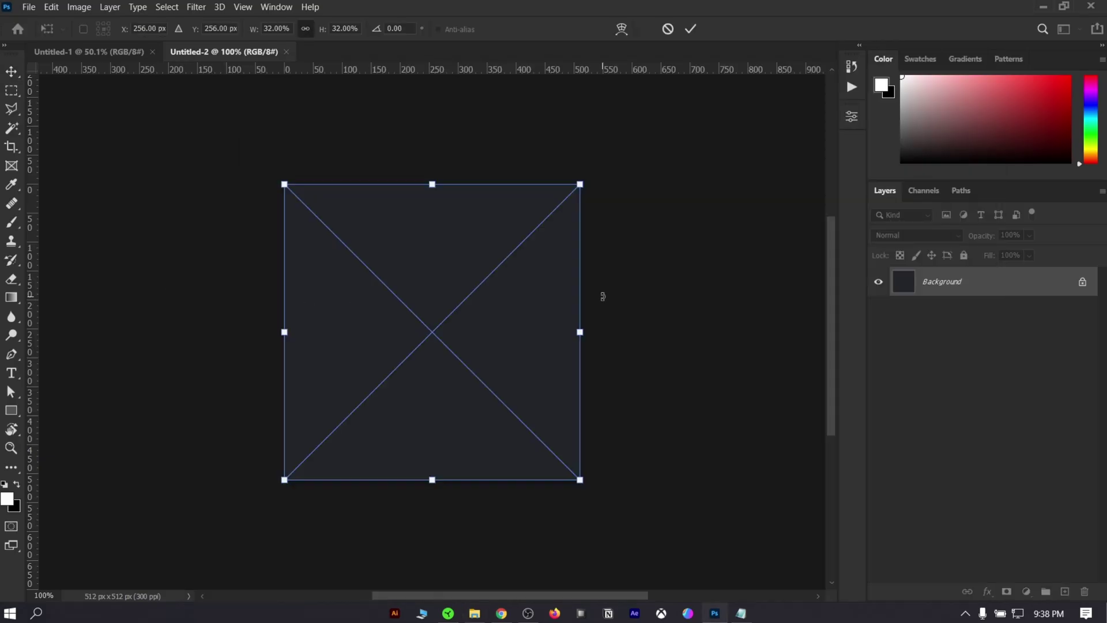
left_click_drag(580, 332, 538, 332)
left_click_drag(394, 345, 436, 343)
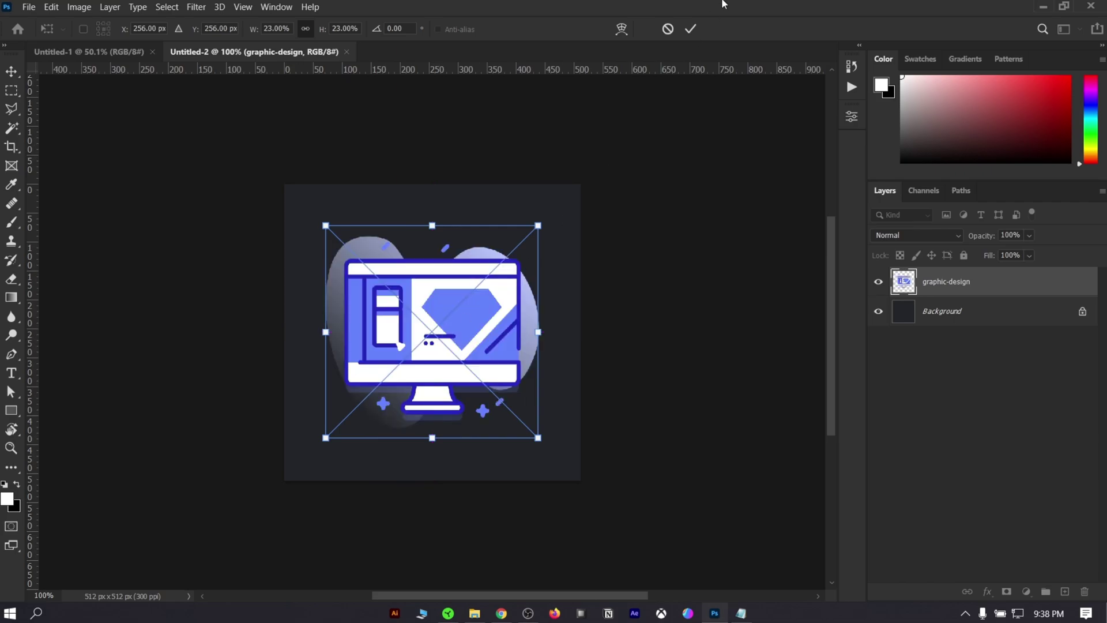
Commit the icon placement, then unlock and delete the dark background layer
left_click(691, 28)
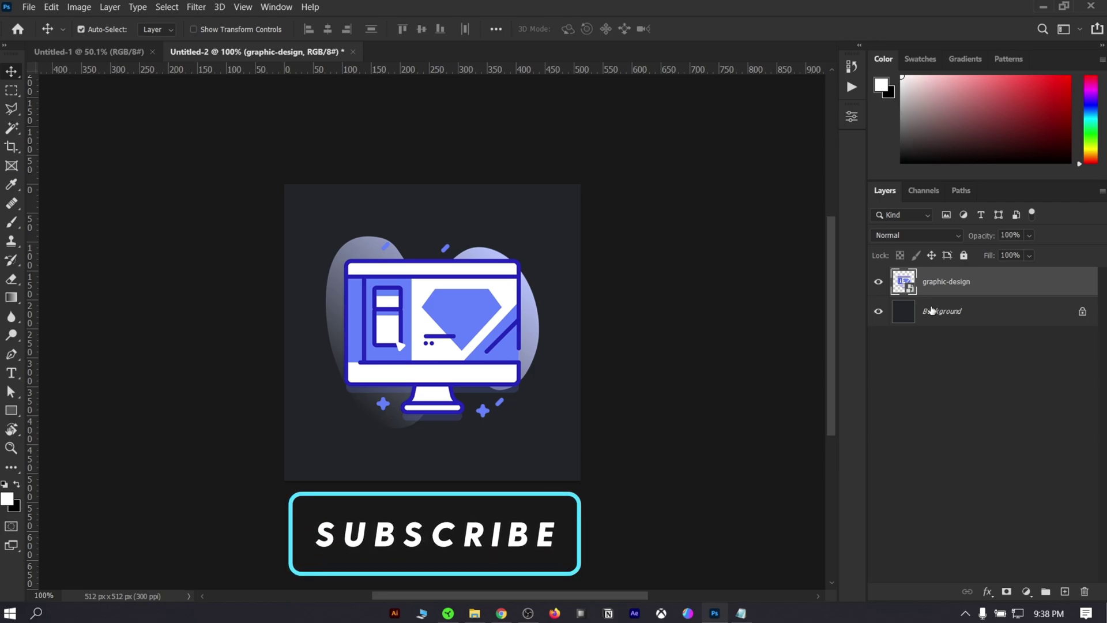
left_click(1082, 311)
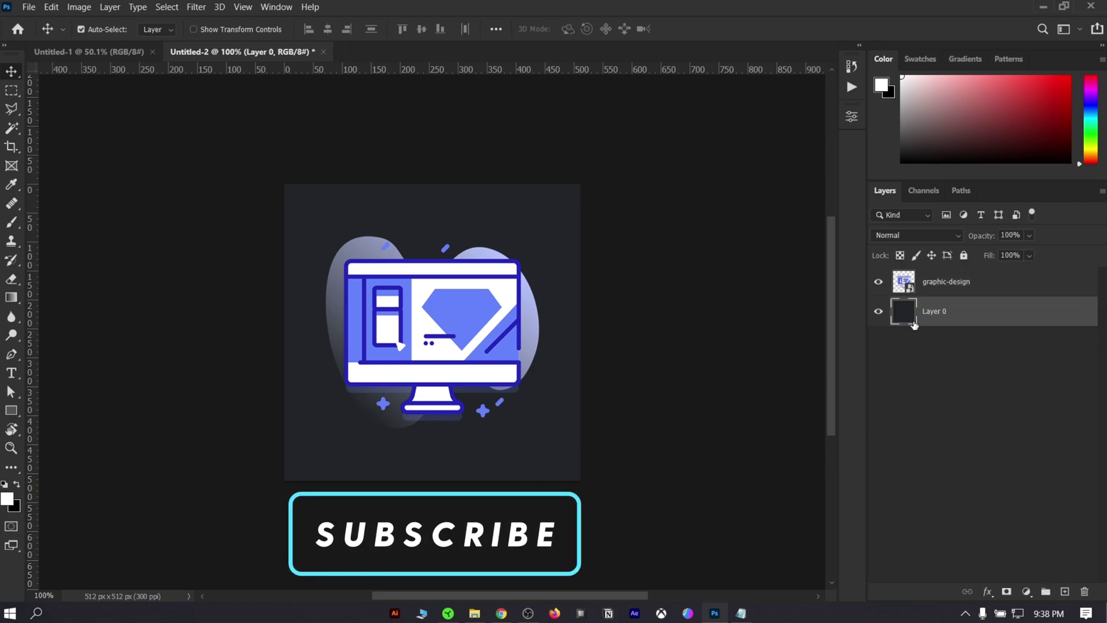
key("Delete")
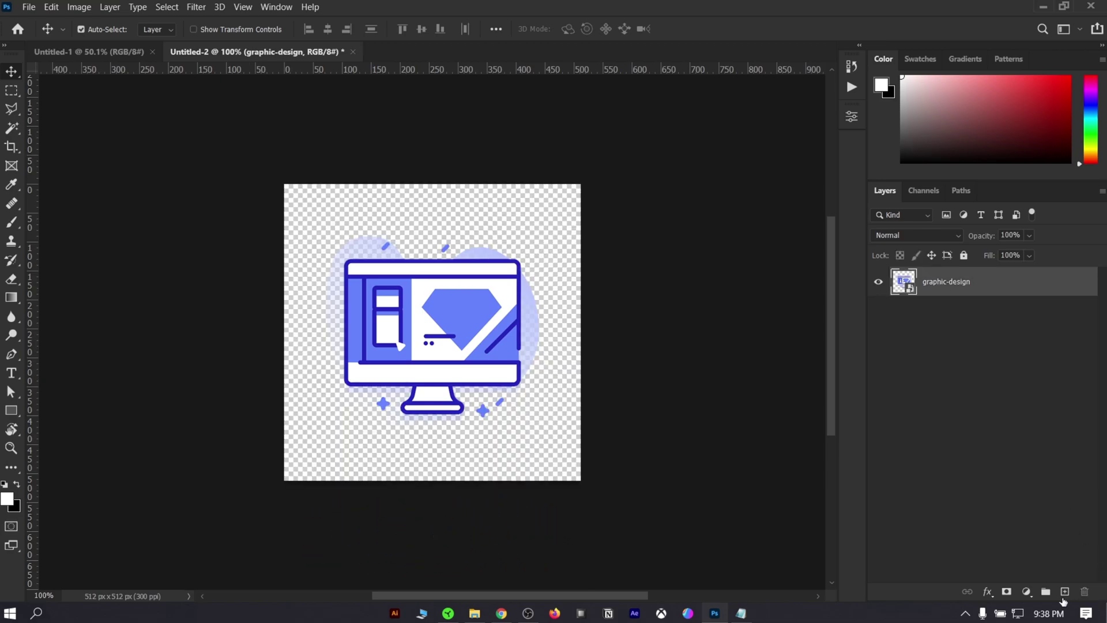
Add a new layer and a white Solid Color fill layer below the graphic-design icon
left_click(1065, 592)
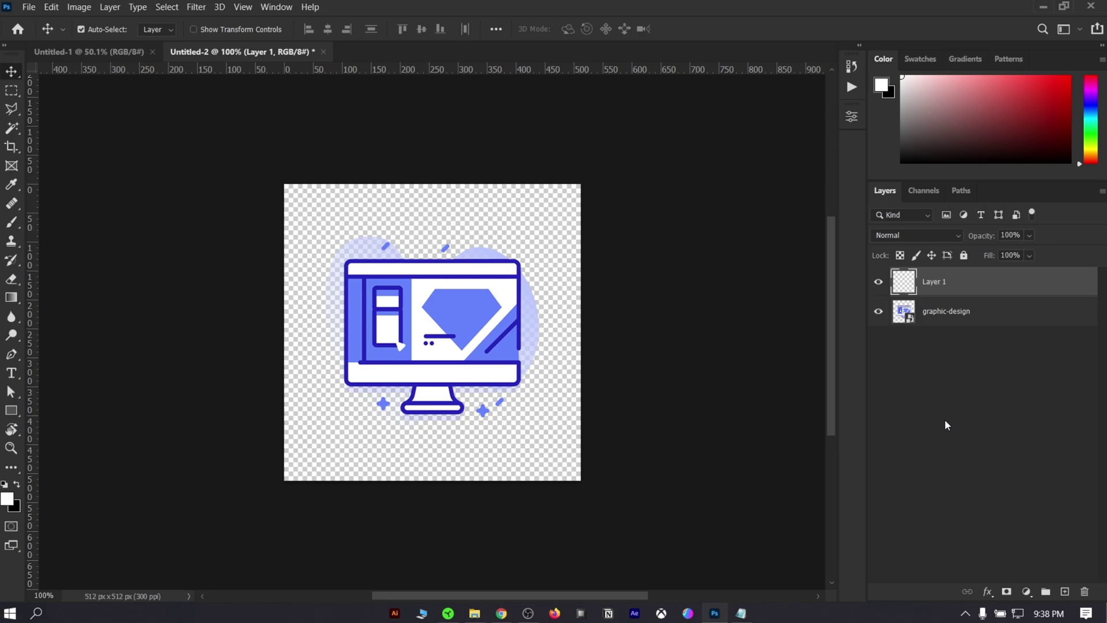
left_click_drag(986, 288, 986, 319)
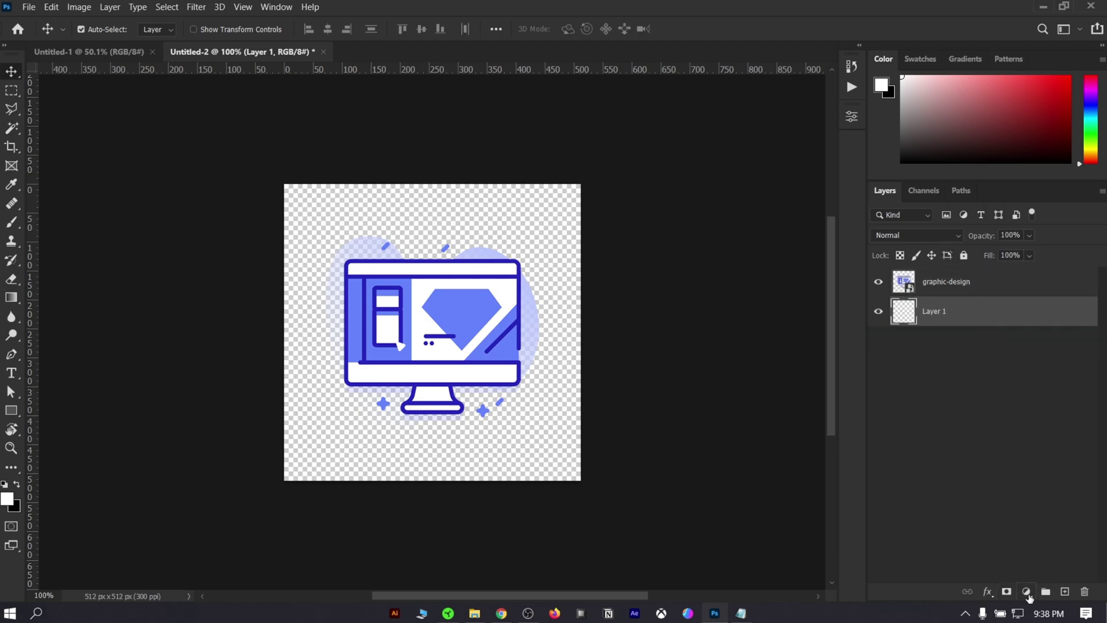
left_click(1027, 593)
left_click(1041, 345)
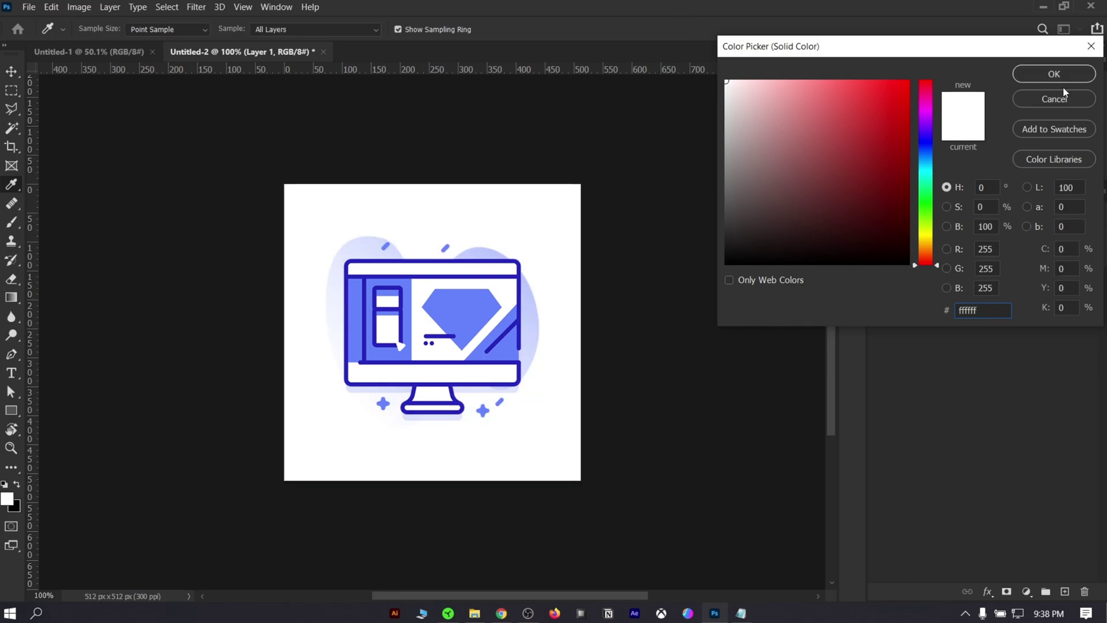
left_click(1059, 75)
key("ctrl+plus")
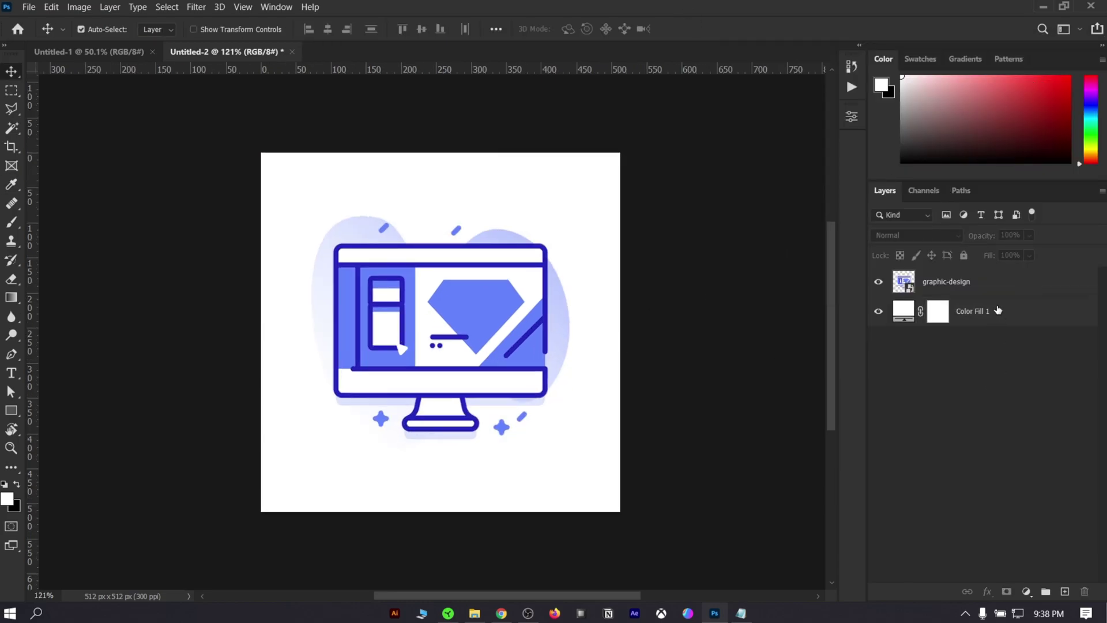
Rename the white fill layer to 'bg ref', lock it, and reselect the graphic-design layer
double_click(981, 316)
type("bg")
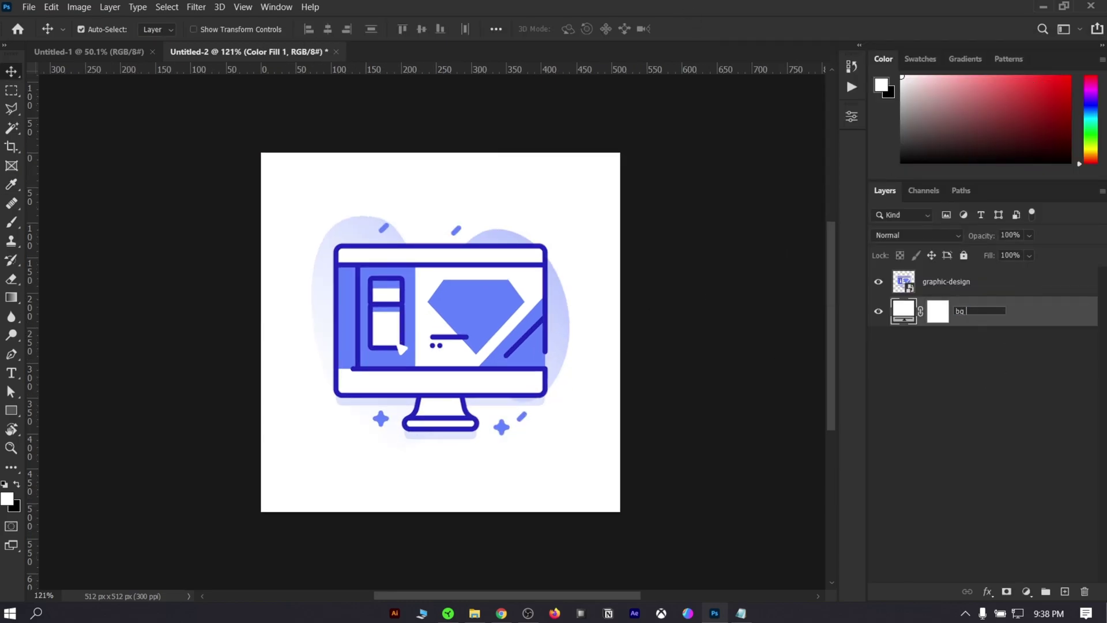
type(" ref")
key("Return")
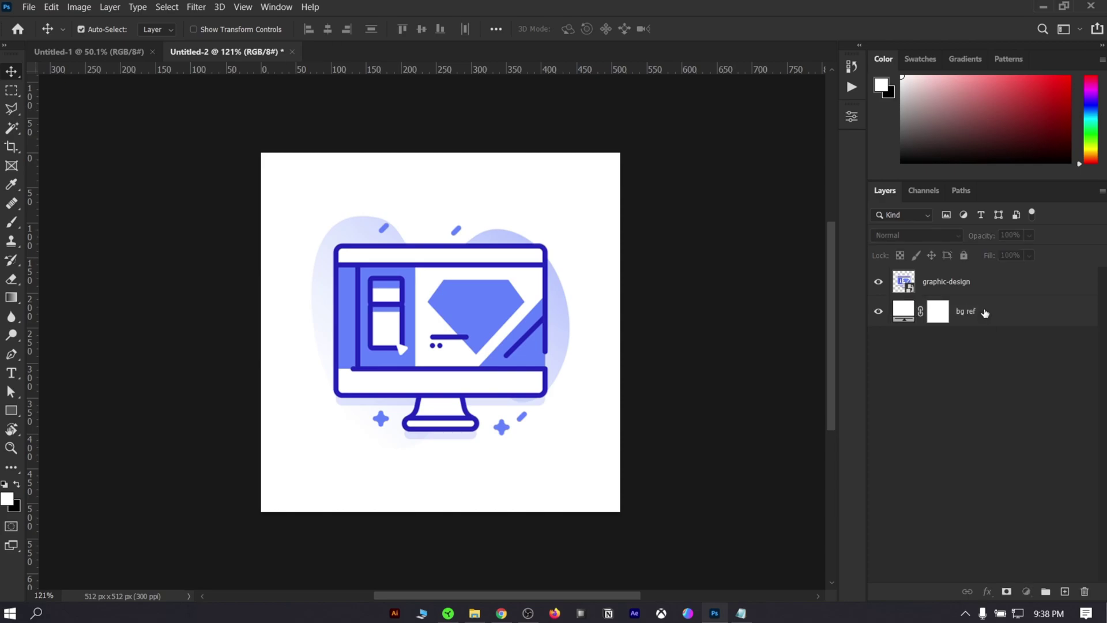
left_click(963, 255)
left_click(447, 274)
left_click(969, 404)
left_click(982, 291)
Duplicate graphic-design with Ctrl+J and give the copy a 3.0 px Gaussian Blur
key("ctrl")
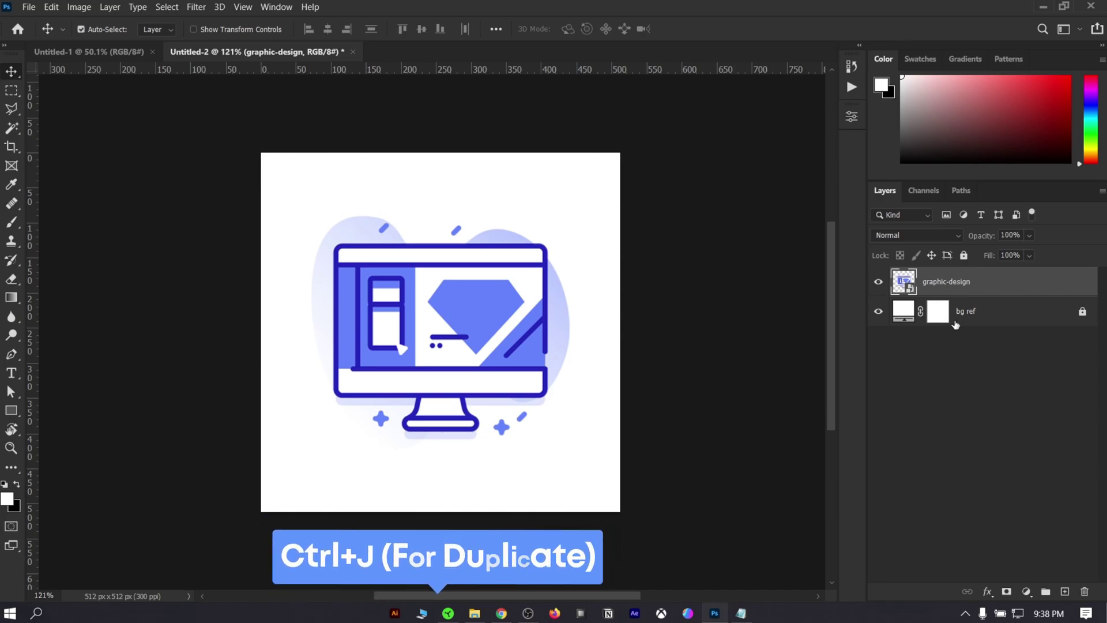
key("ctrl+j")
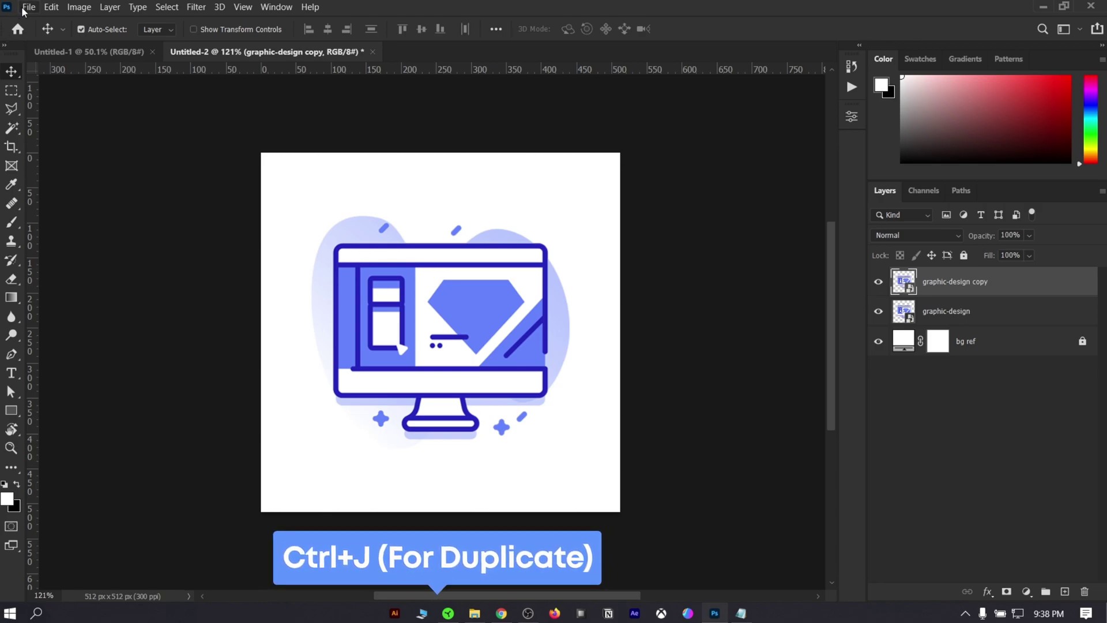
left_click(196, 8)
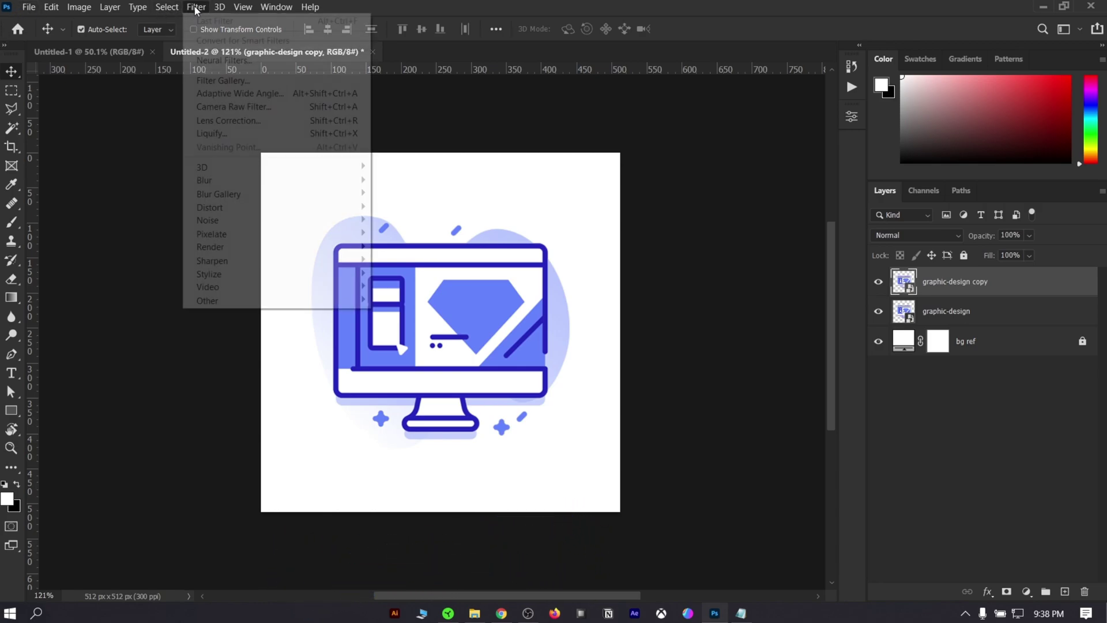
mouse_move(233, 183)
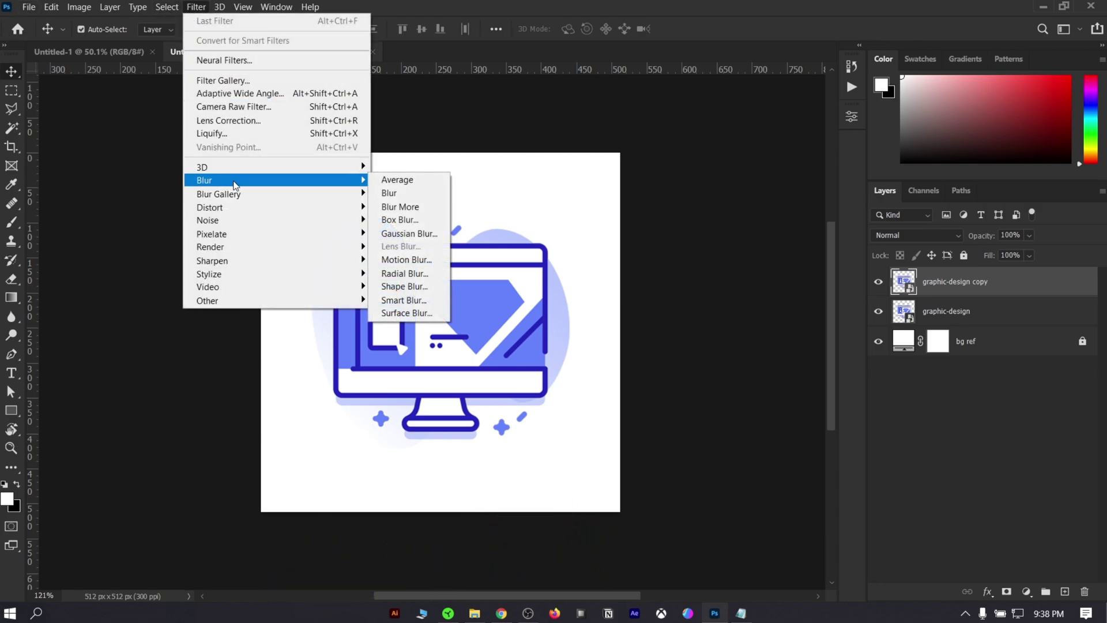
left_click(405, 233)
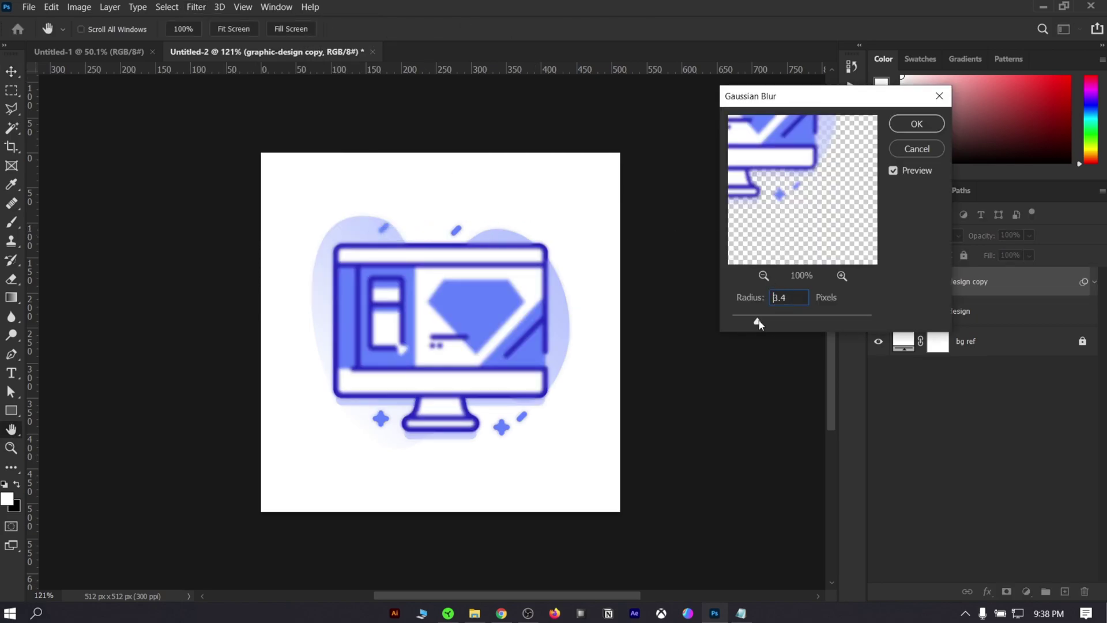
left_click_drag(759, 324, 757, 329)
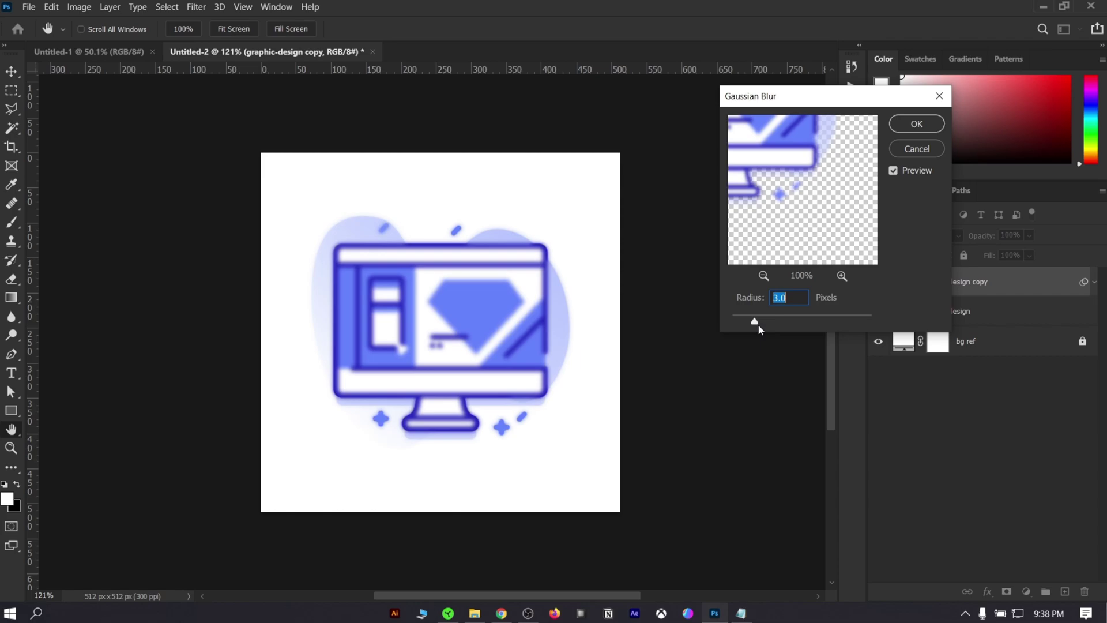
left_click(916, 123)
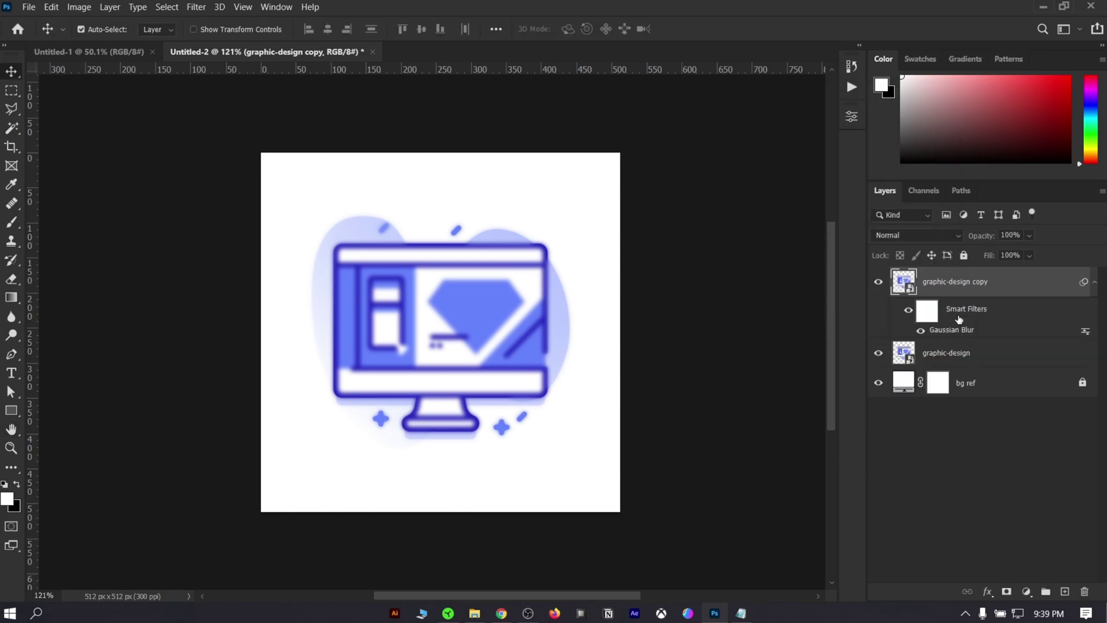
left_click(973, 353)
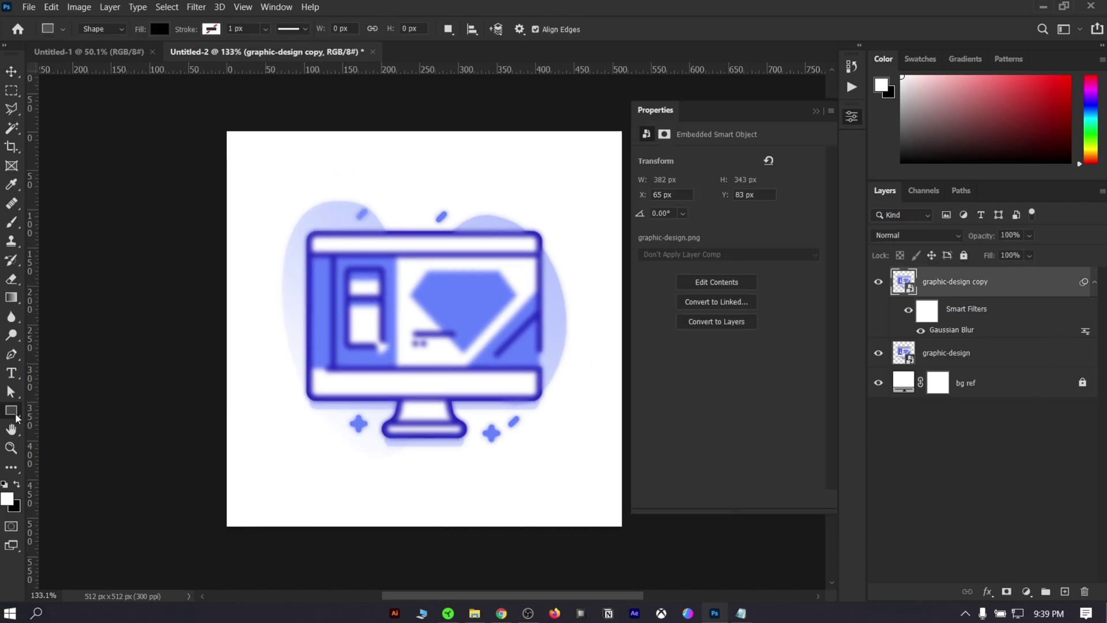
Draw a 226×243 px rounded rectangle over the icon's lower left
right_click(15, 417)
left_click(54, 423)
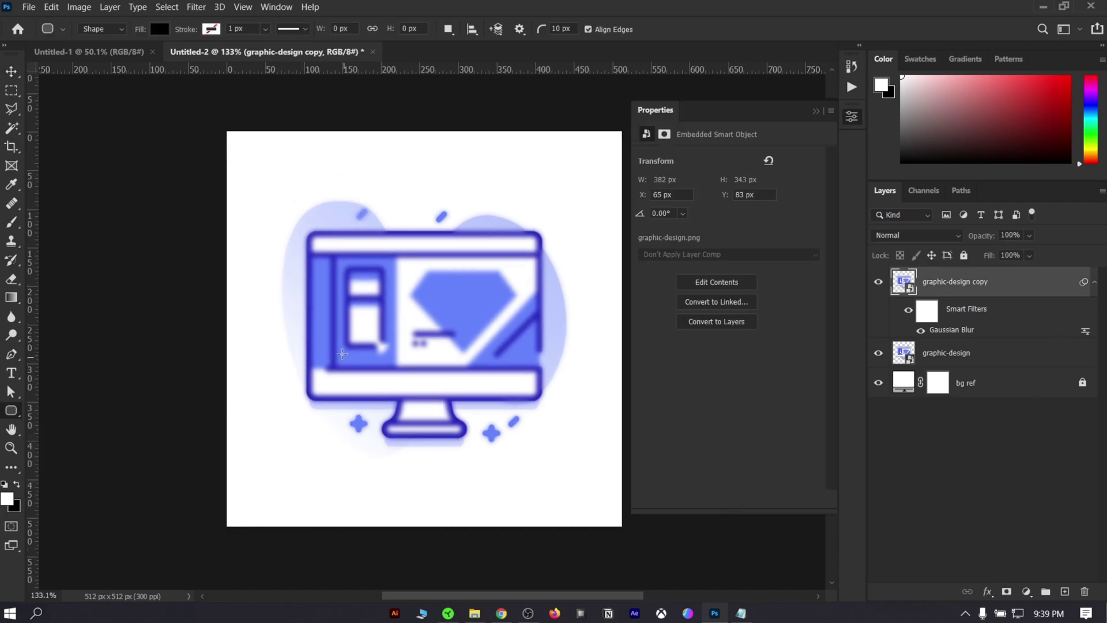
left_click_drag(261, 310, 436, 495)
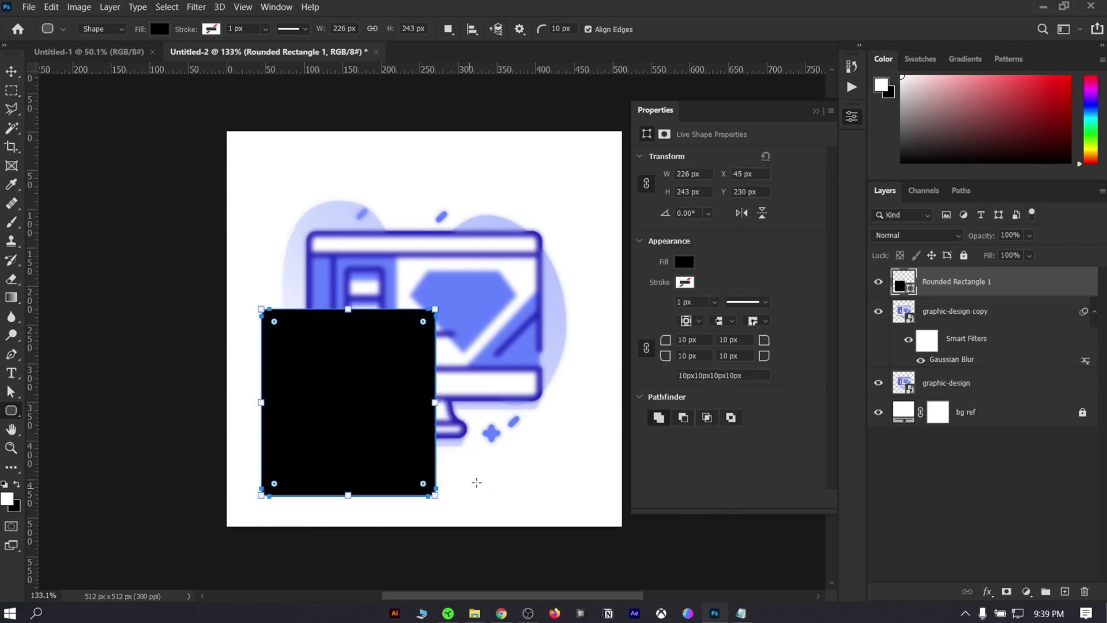
Fill the rectangle with light grey #eaeaea and move its layer below the blurred copy
left_click(681, 263)
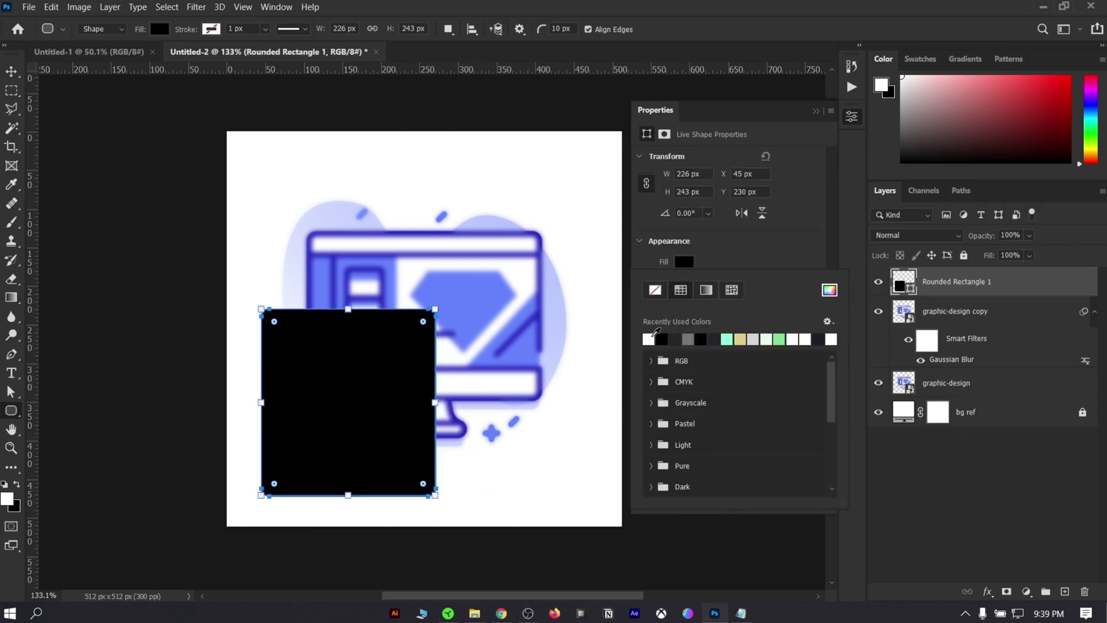
left_click(651, 337)
left_click(830, 289)
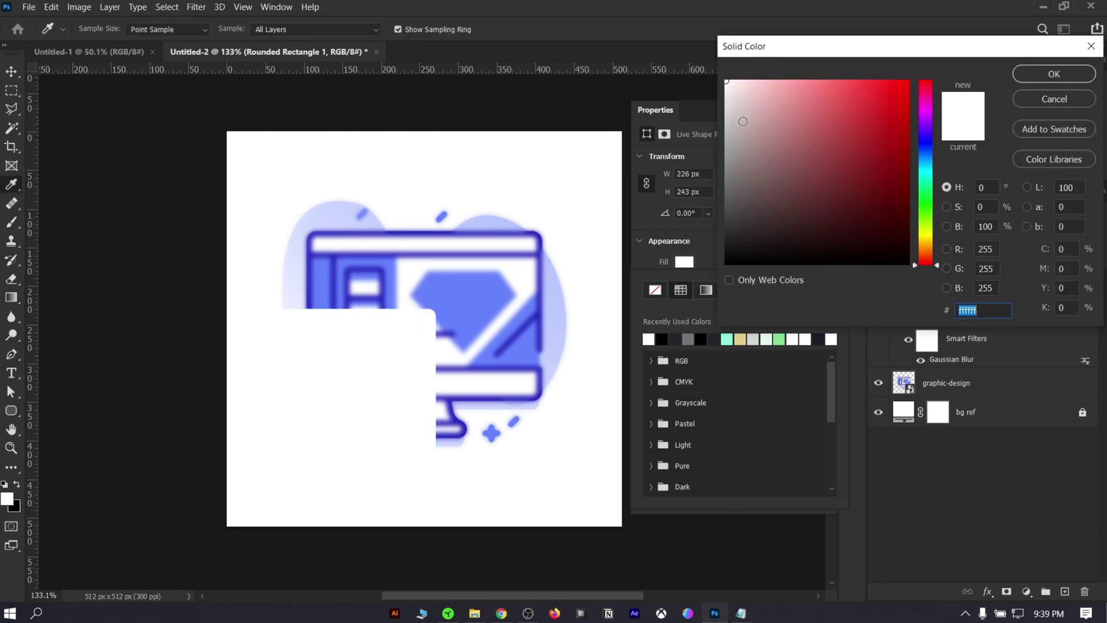
mouse_move(730, 94)
left_mouse_down()
mouse_move(725, 105)
mouse_move(726, 93)
left_mouse_up()
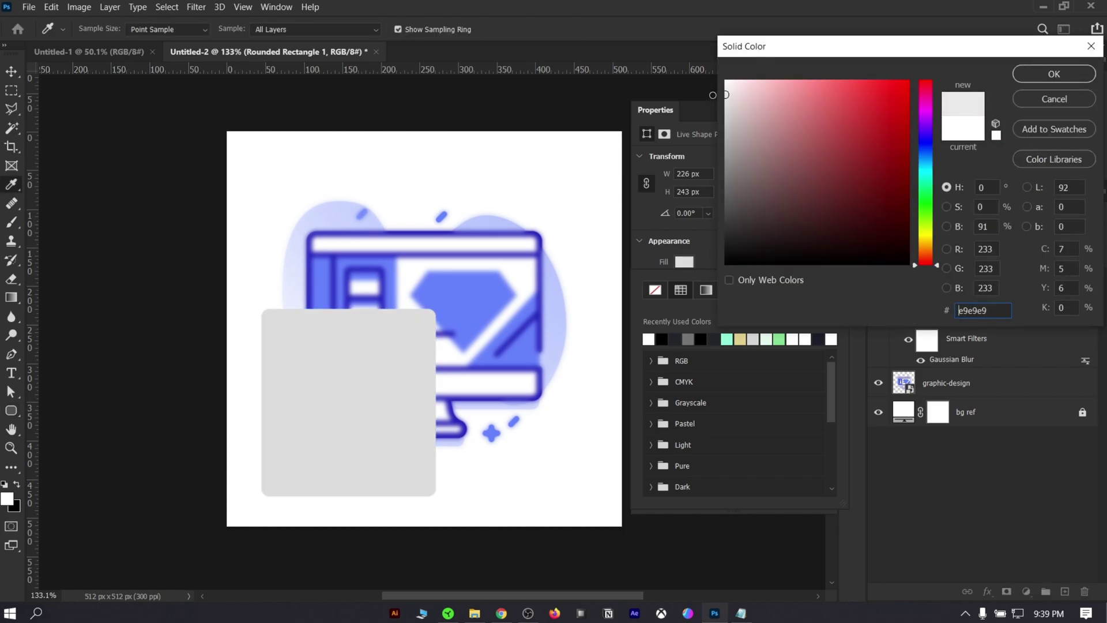
left_click(1054, 74)
left_click_drag(1025, 281, 1009, 378)
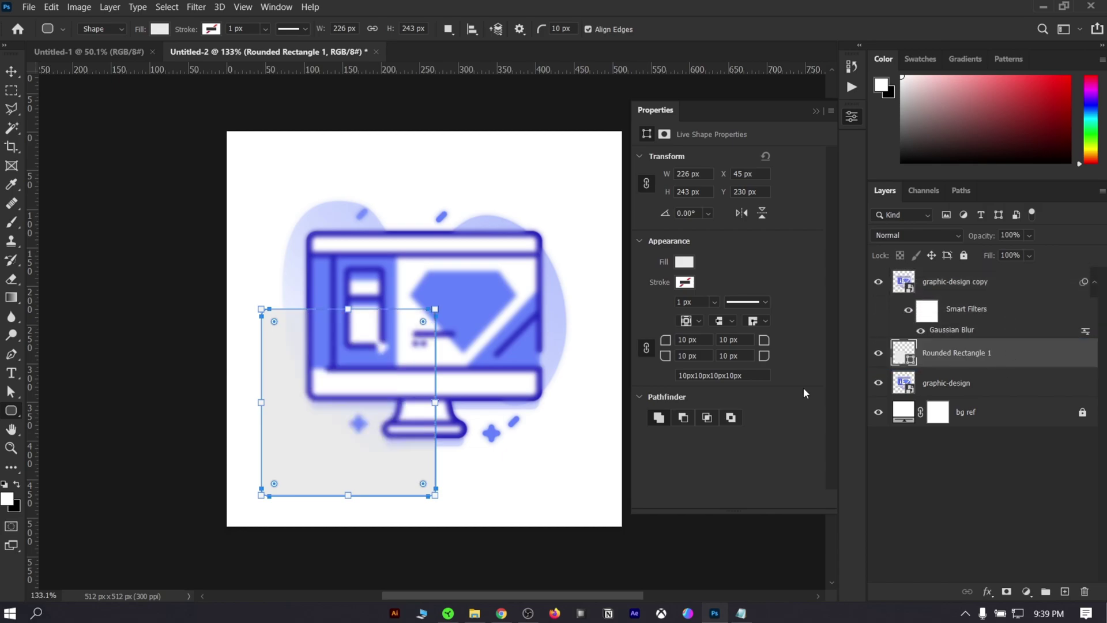
Clip the blurred graphic-design copy to Rounded Rectangle 1, then toggle the rectangle's visibility to compare
key("v")
left_click(999, 289)
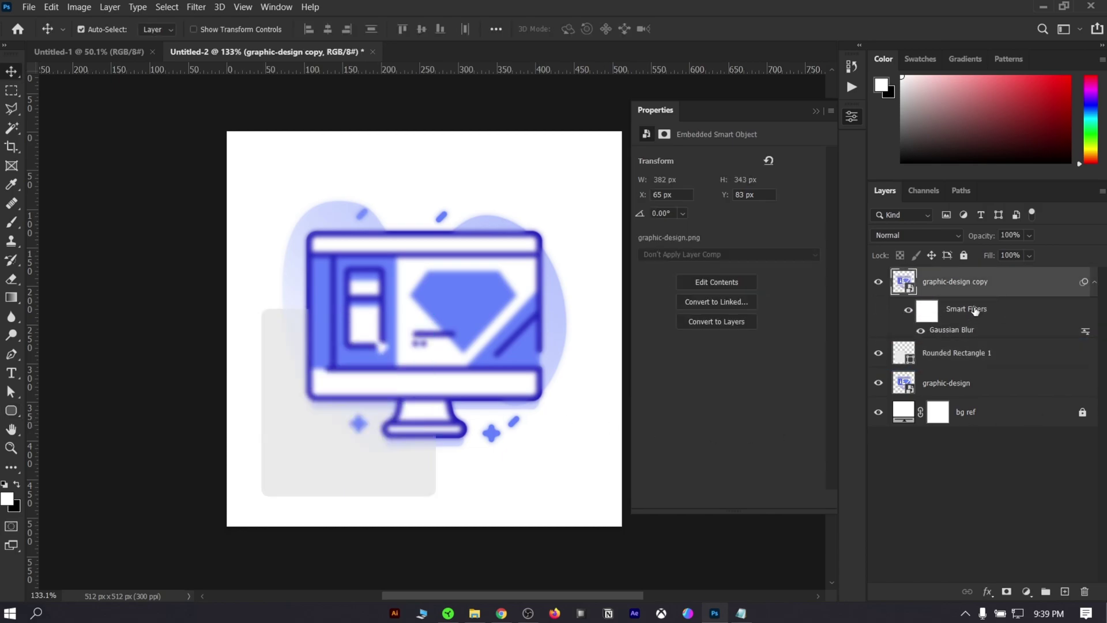
right_click(1014, 287)
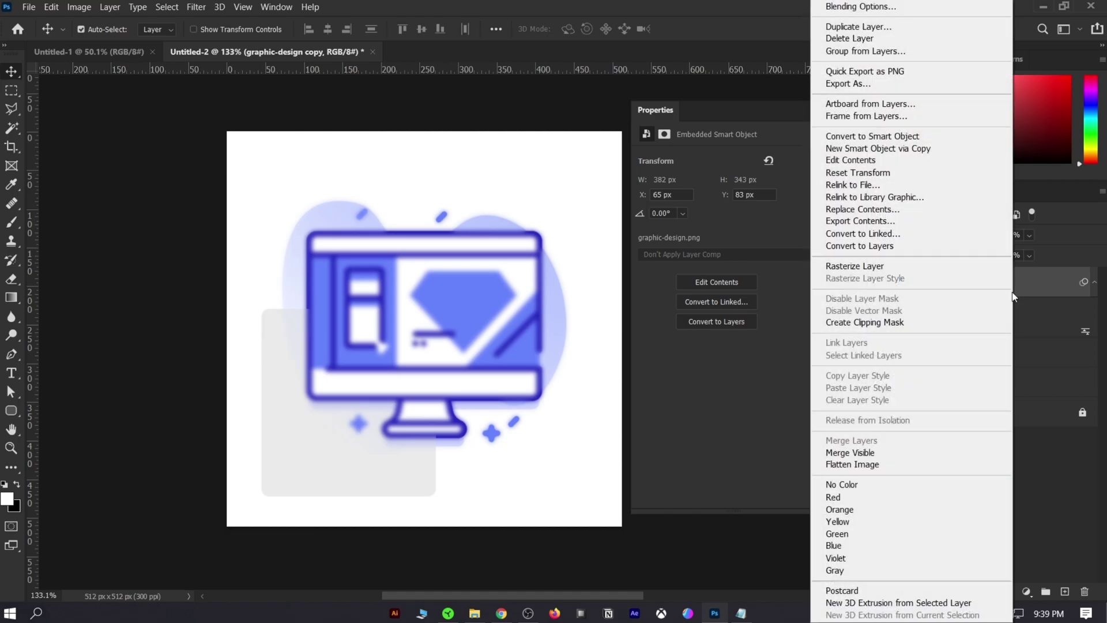
left_click(881, 321)
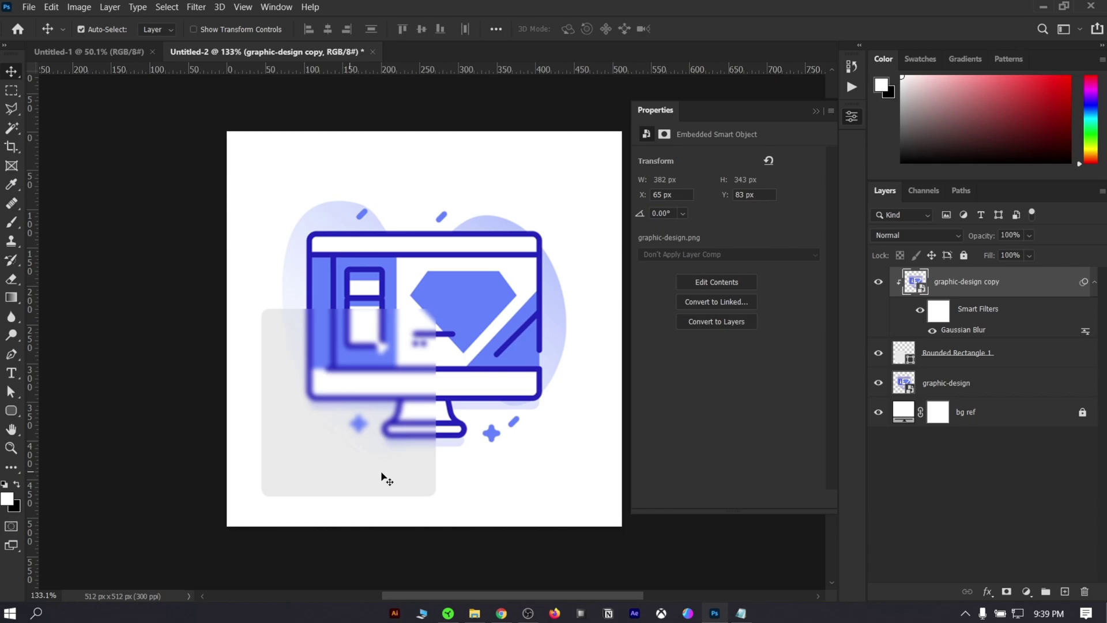
left_click(1061, 360)
left_click(880, 356)
left_click(880, 356)
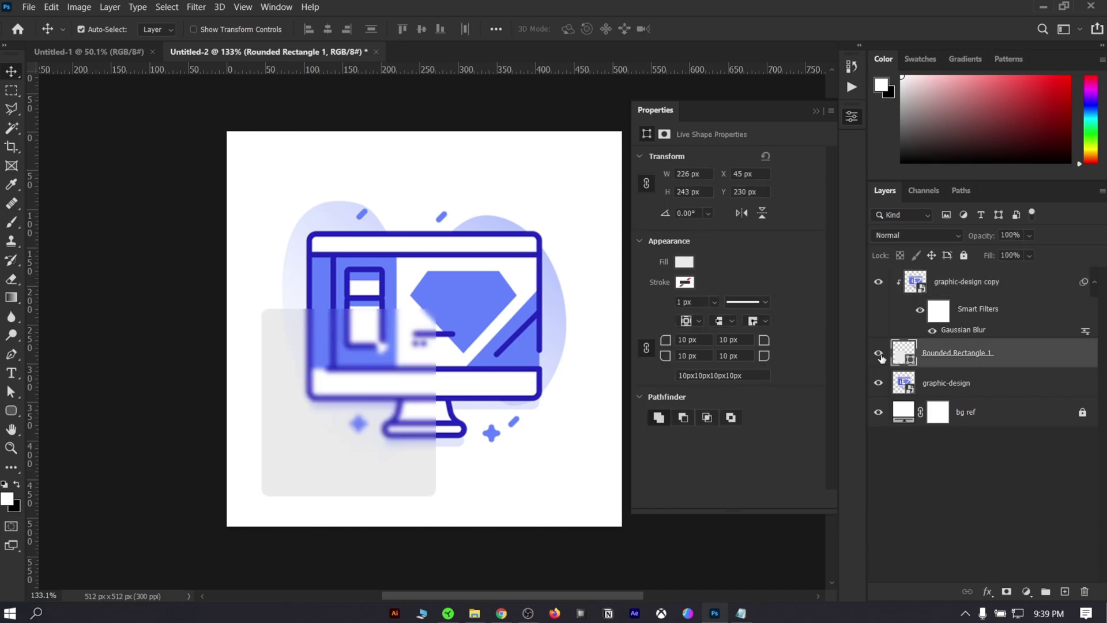
Add a 1 px centred stroke to Rounded Rectangle 1
double_click(1086, 359)
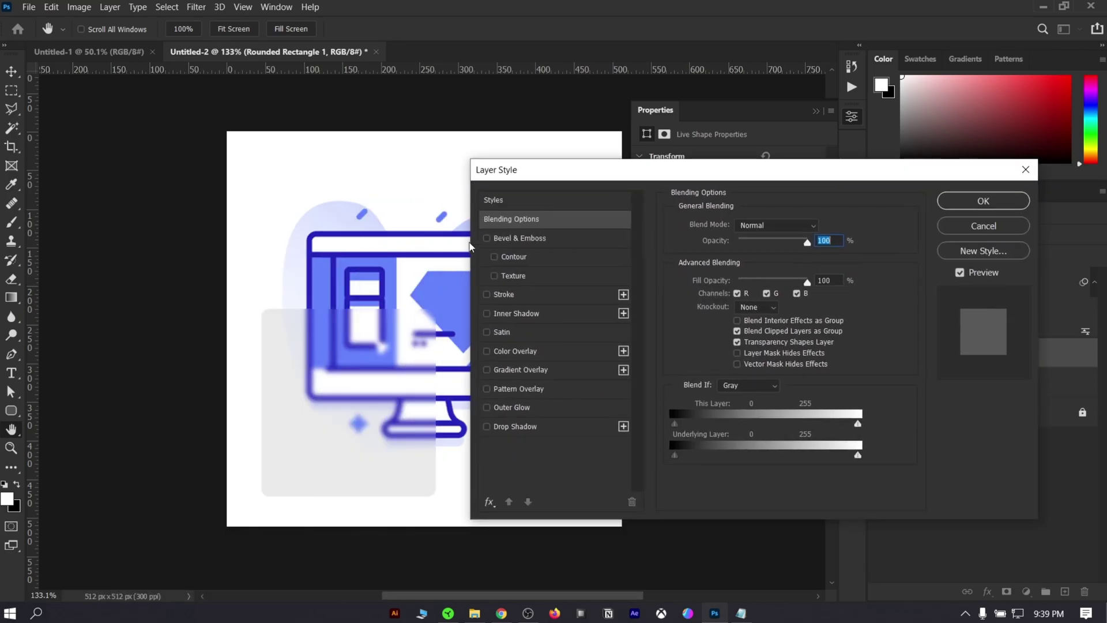
left_click_drag(398, 230, 320, 165)
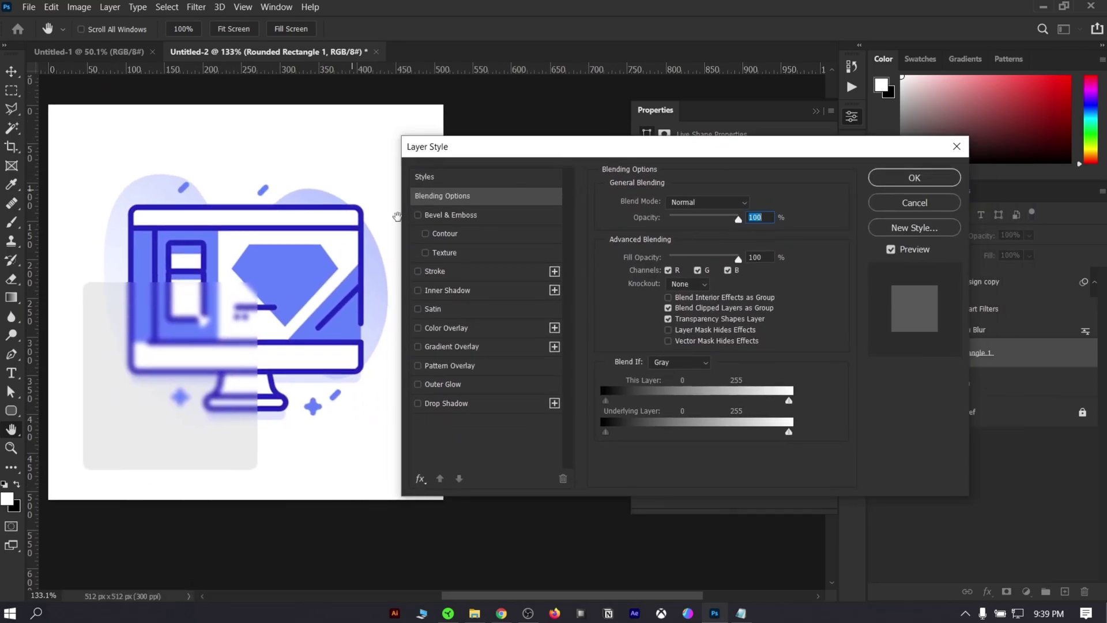
left_click(452, 270)
left_click_drag(659, 203, 655, 203)
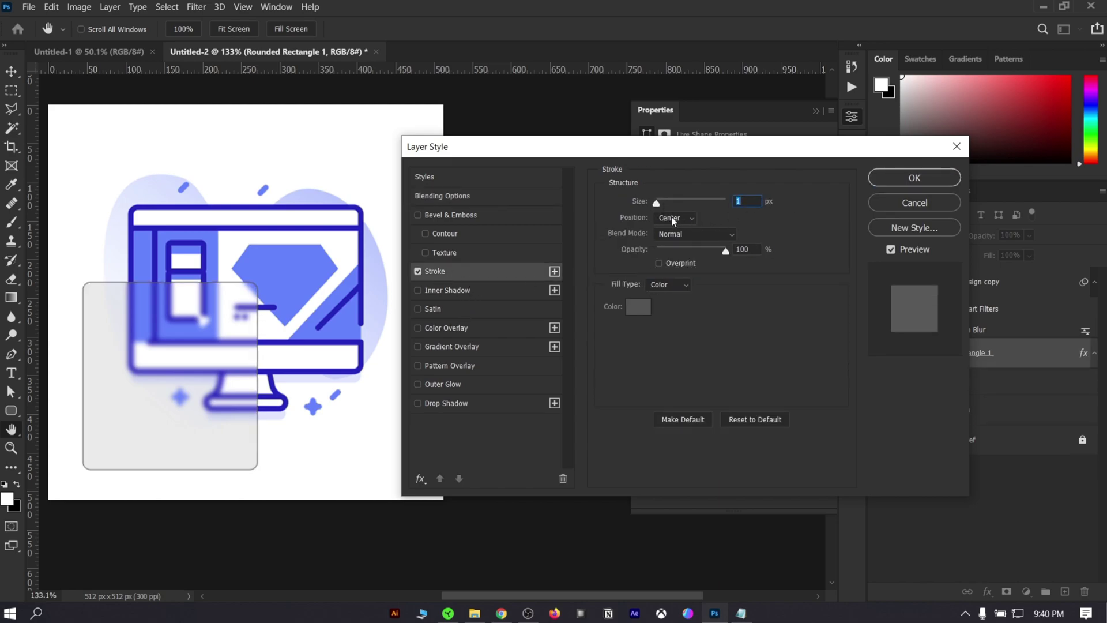
left_click(671, 218)
left_click(679, 237)
left_click(675, 218)
left_click(699, 251)
left_click(638, 306)
left_click(727, 49)
left_click(1055, 71)
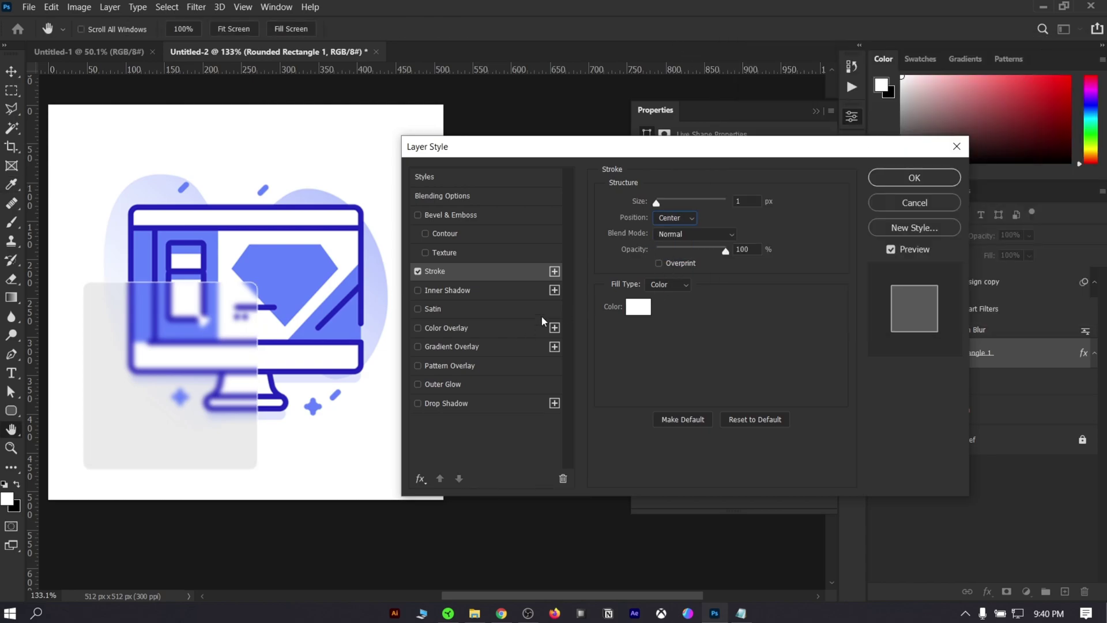
Make the stroke a gradient running from light grey cfcfcf to white
left_click(668, 284)
left_click(668, 307)
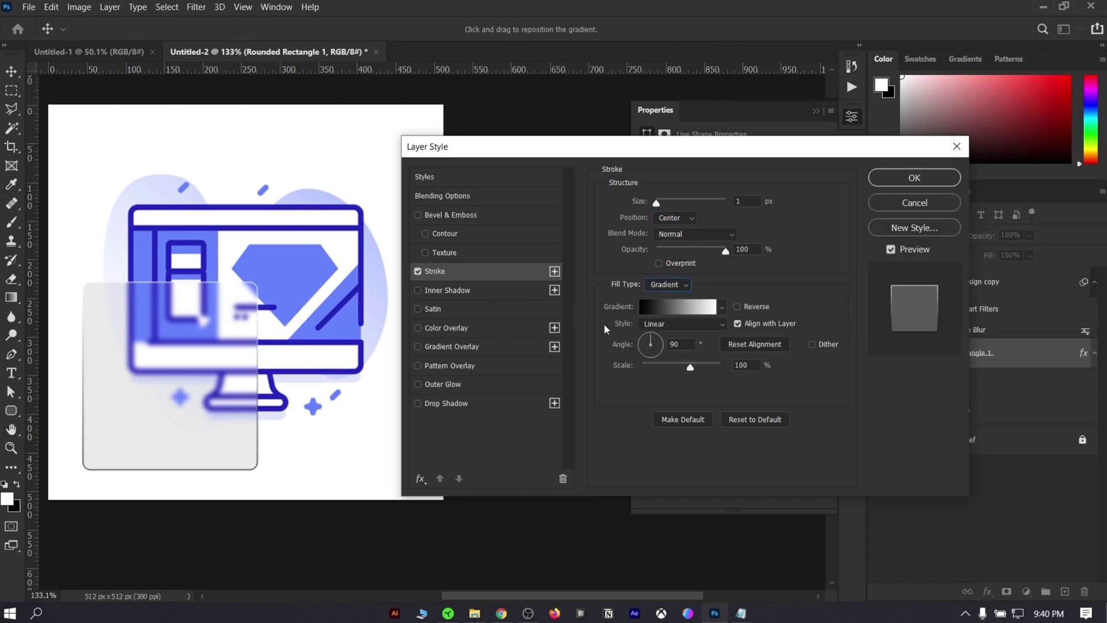
left_click(665, 312)
double_click(949, 489)
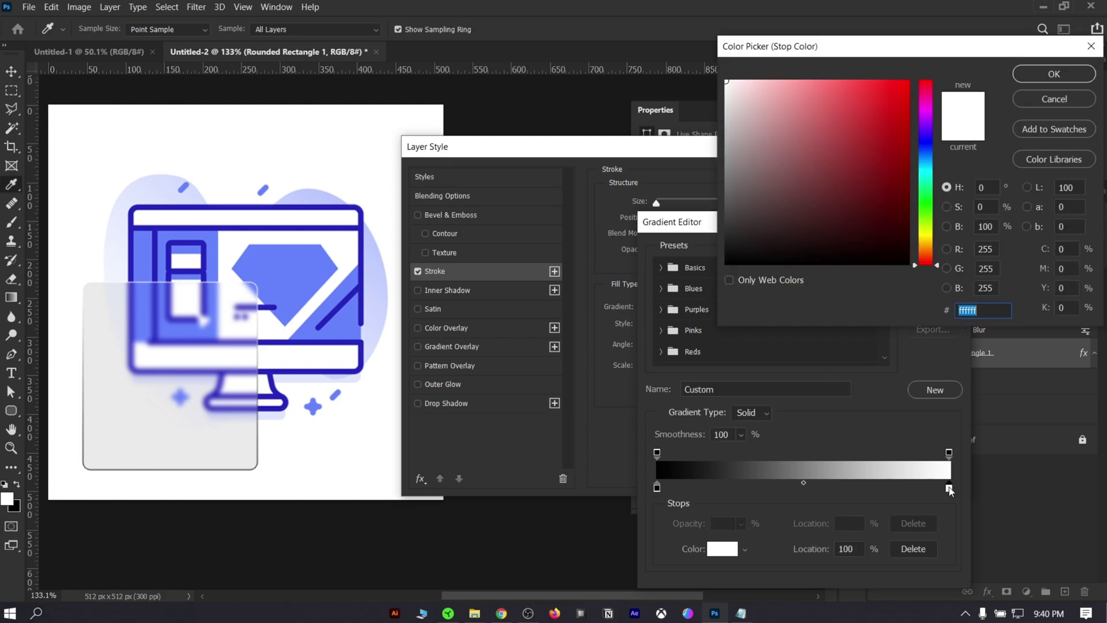
left_click(1025, 75)
double_click(657, 489)
left_click(727, 136)
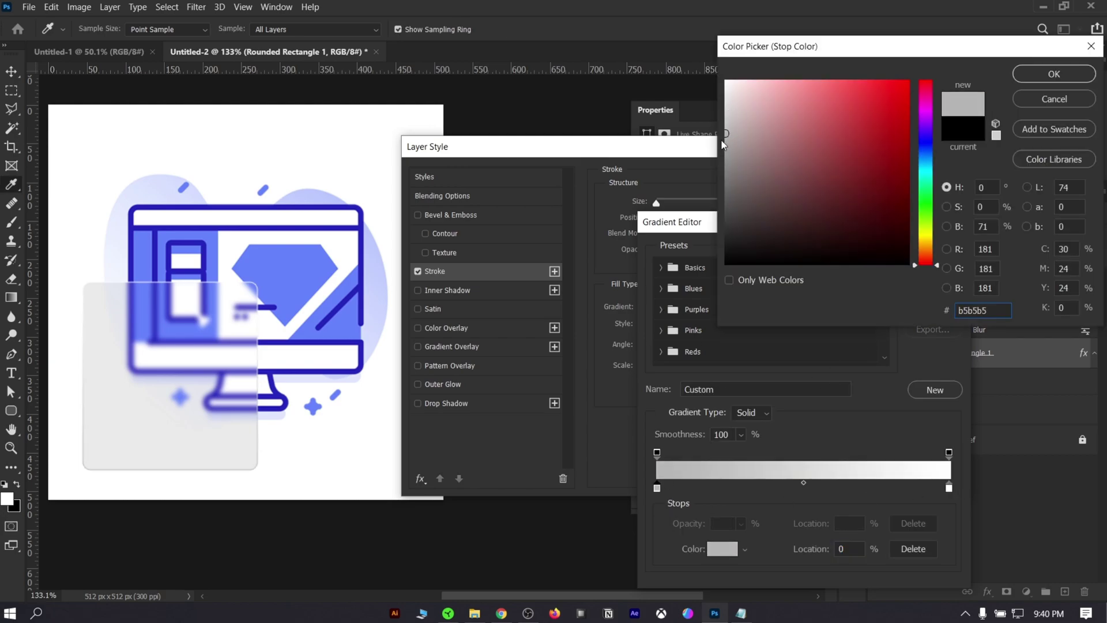
mouse_move(728, 136)
left_mouse_down()
mouse_move(709, 113)
mouse_move(726, 114)
left_mouse_up()
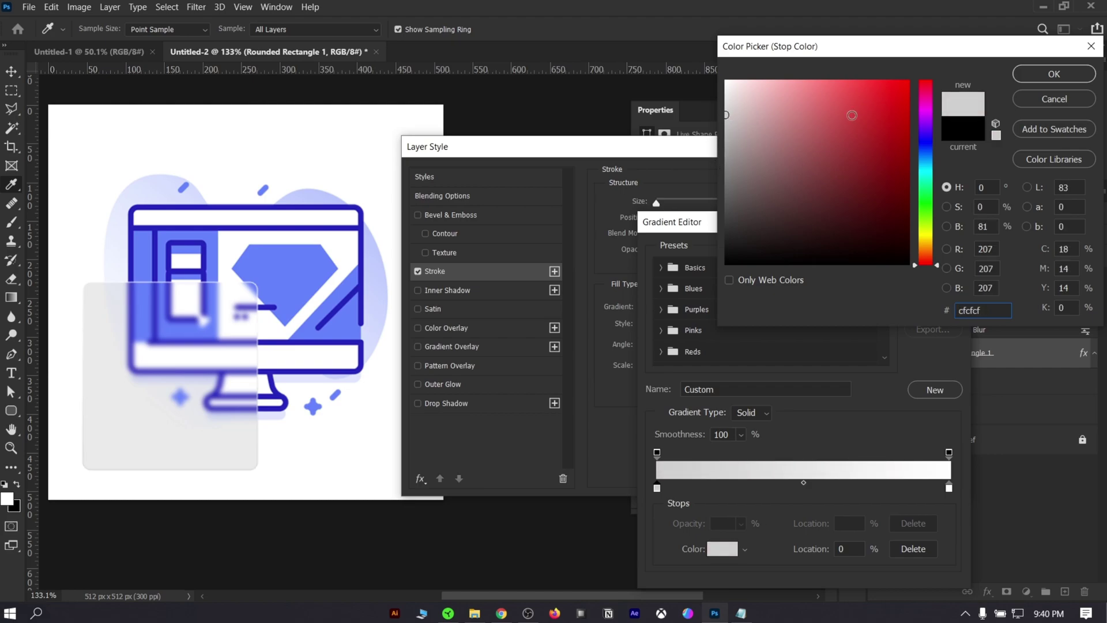
left_click(1036, 75)
left_click(930, 253)
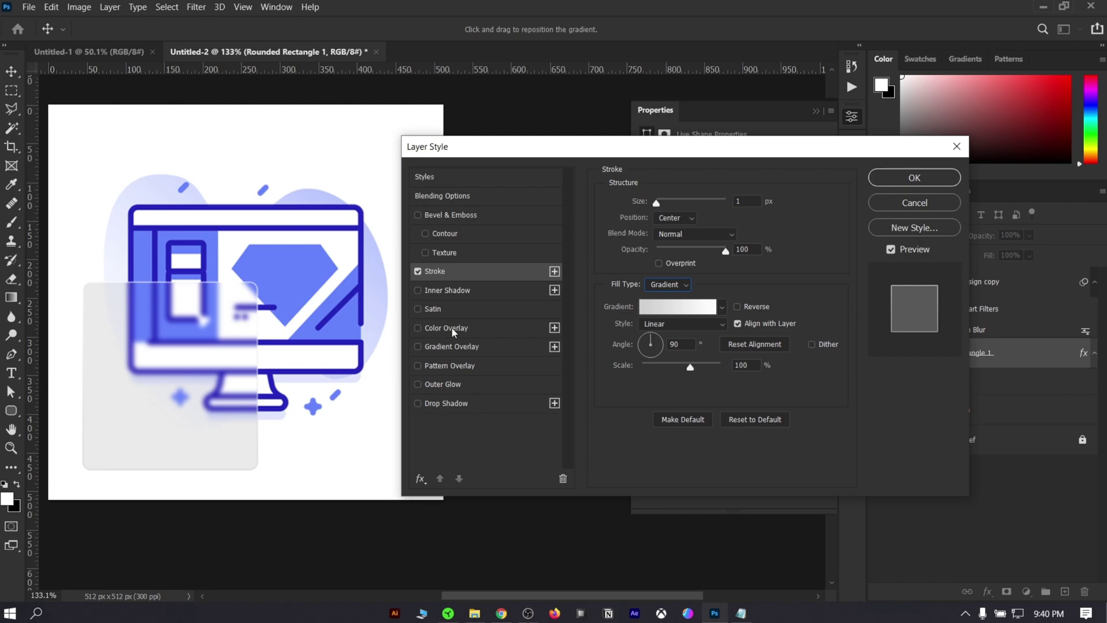
Apply the stroke style and change the rectangle's fill colour to white
left_click(915, 177)
double_click(903, 352)
left_click(726, 81)
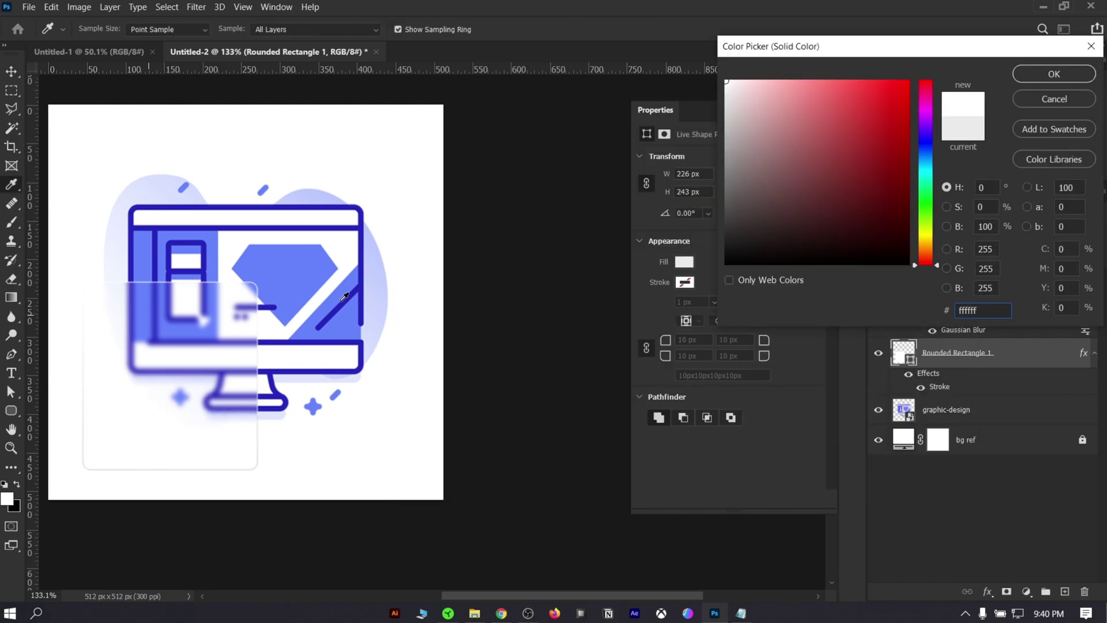
left_click(1048, 79)
Add a near-white Colour Overlay to the card at about 10% opacity
double_click(1077, 360)
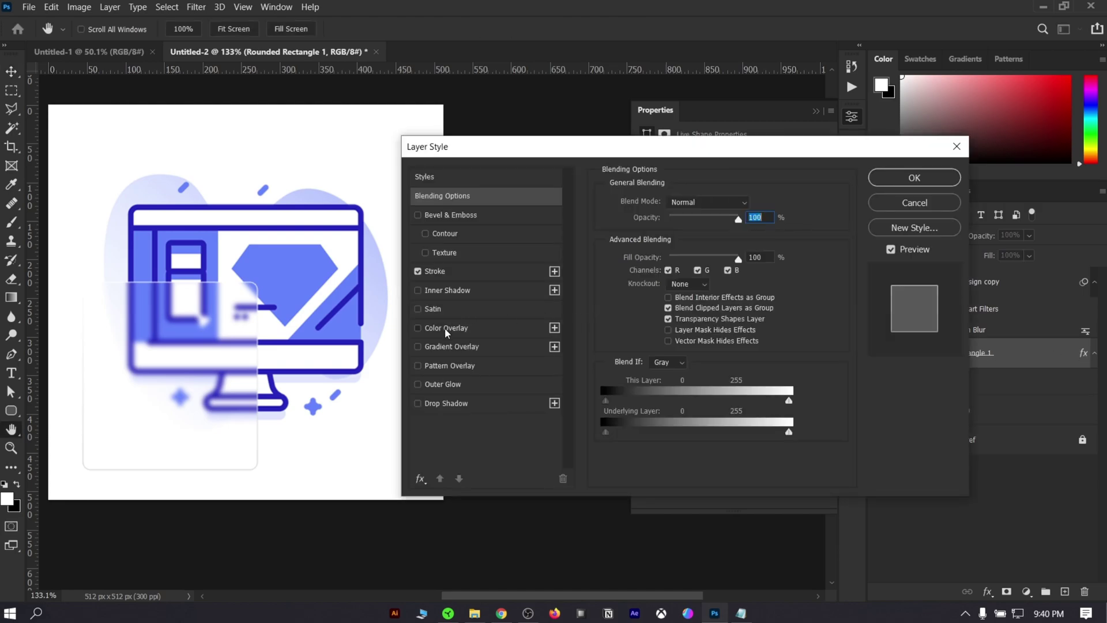
left_click(444, 328)
left_click_drag(725, 220, 675, 223)
left_click(752, 203)
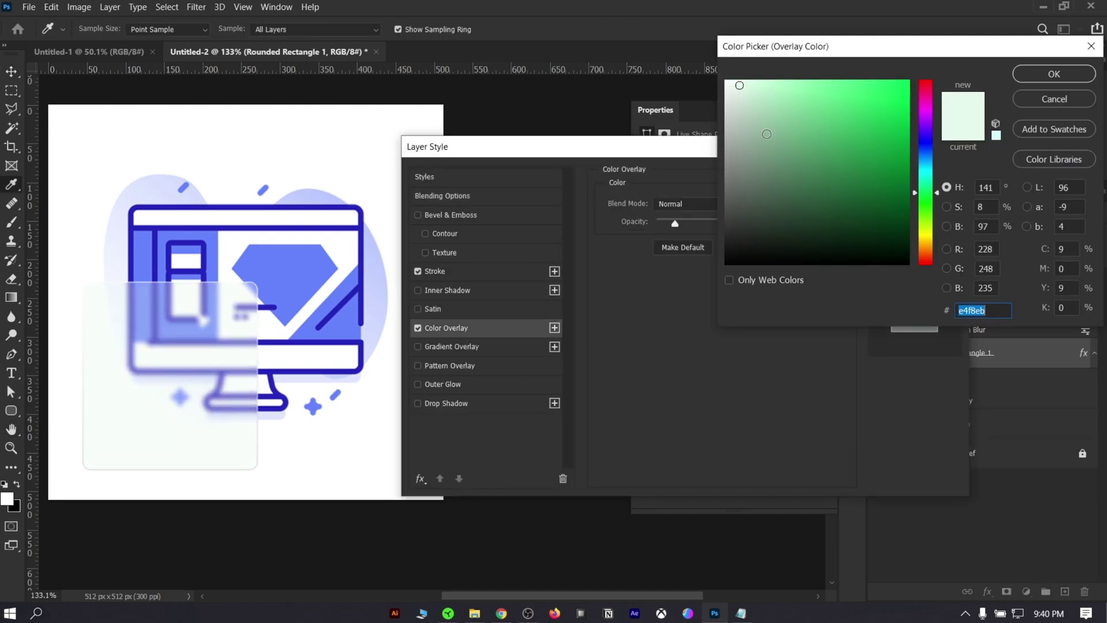
left_click_drag(733, 92, 726, 102)
key("Return")
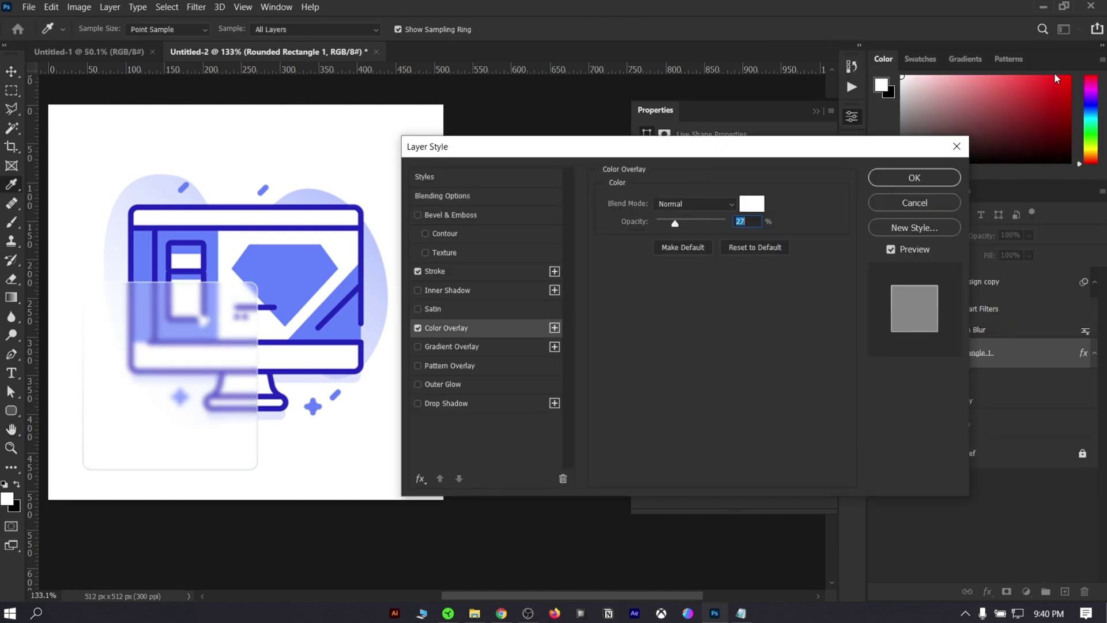
mouse_move(674, 222)
left_mouse_down()
mouse_move(729, 223)
mouse_move(650, 229)
mouse_move(673, 230)
mouse_move(659, 231)
mouse_move(667, 239)
mouse_move(687, 222)
mouse_move(665, 230)
left_mouse_up()
Set the stroke gradient's end stop to white ffffff
left_click(438, 271)
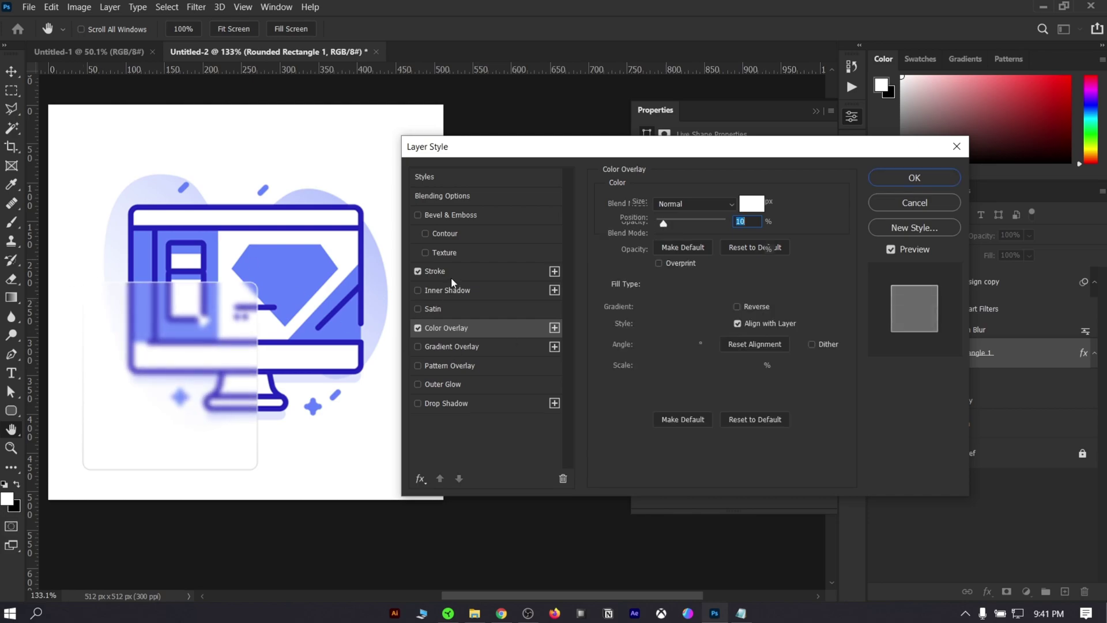
left_click(686, 305)
double_click(948, 488)
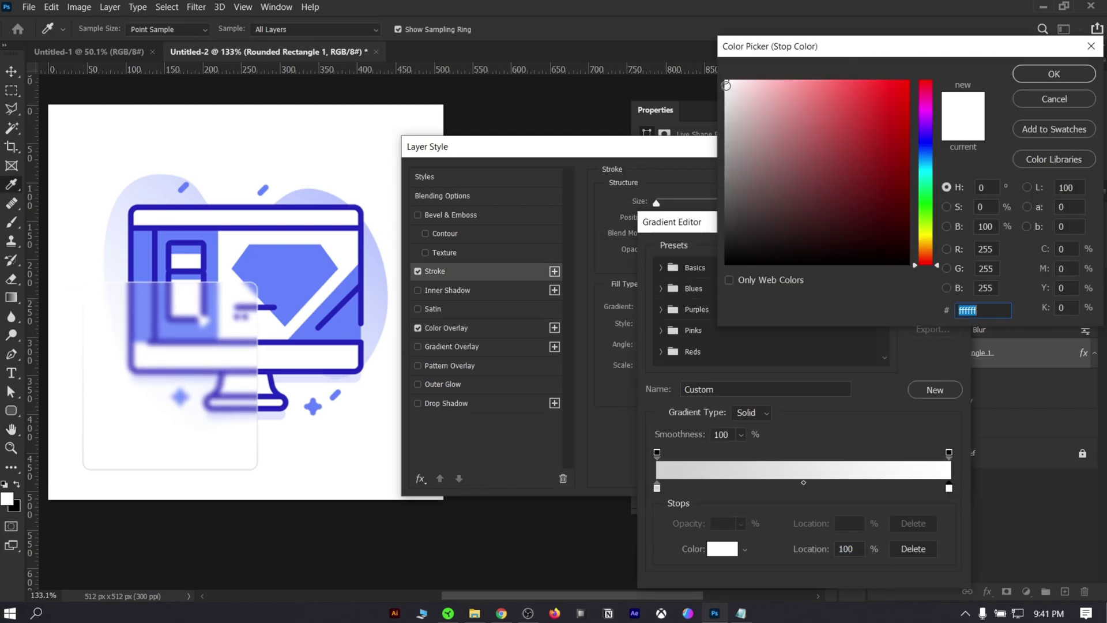
left_click(1019, 82)
left_click(932, 253)
left_click(915, 178)
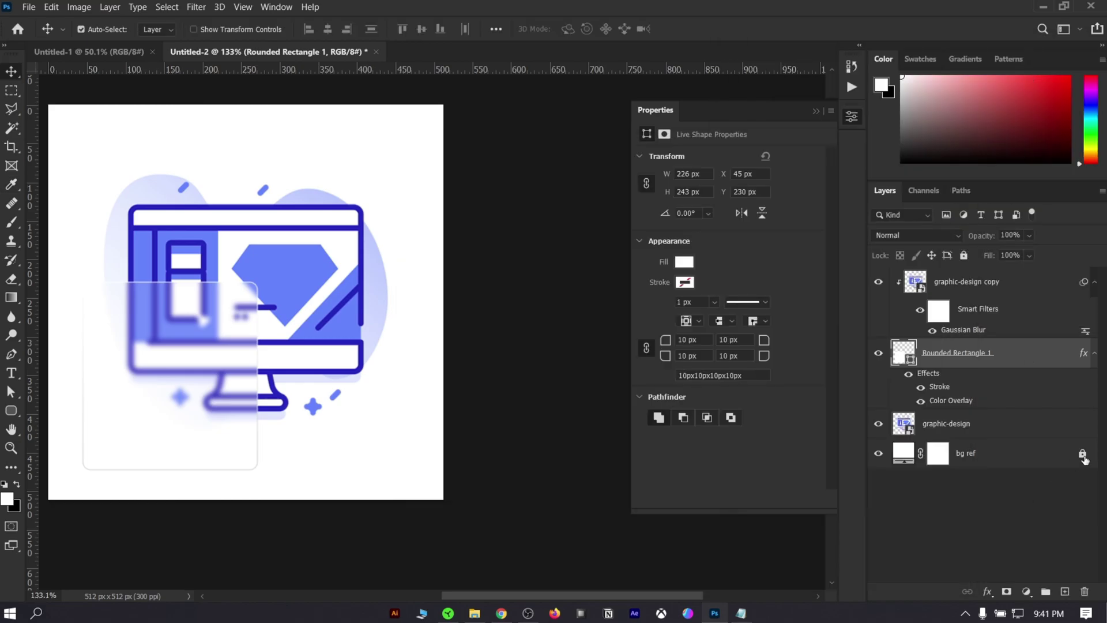
left_click(909, 457)
double_click(909, 457)
type("1a1a1a")
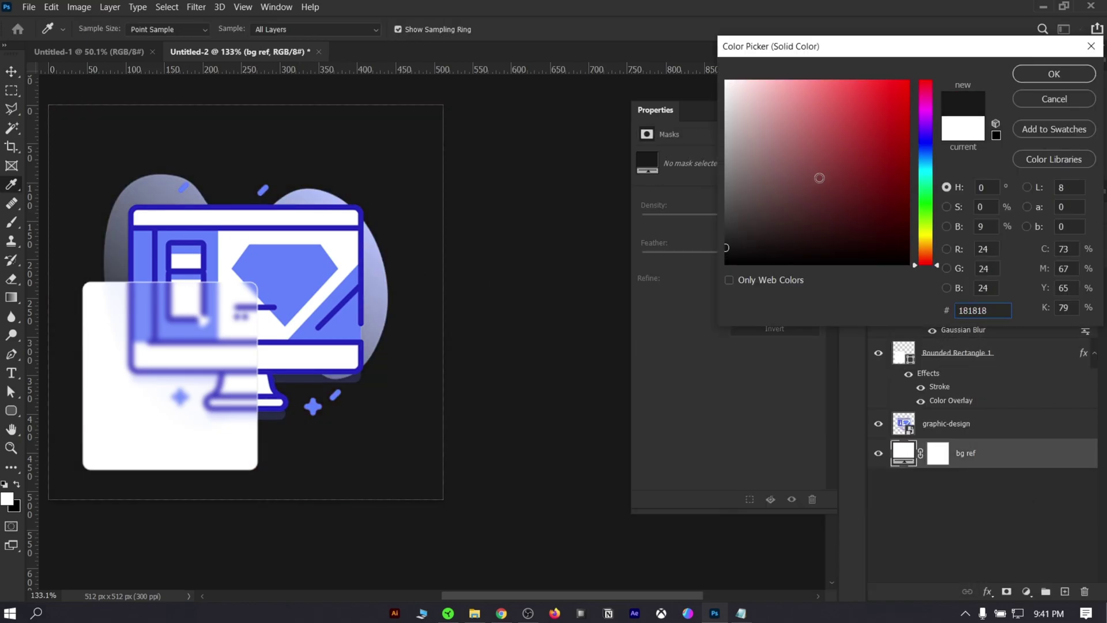
key("Return")
double_click(904, 353)
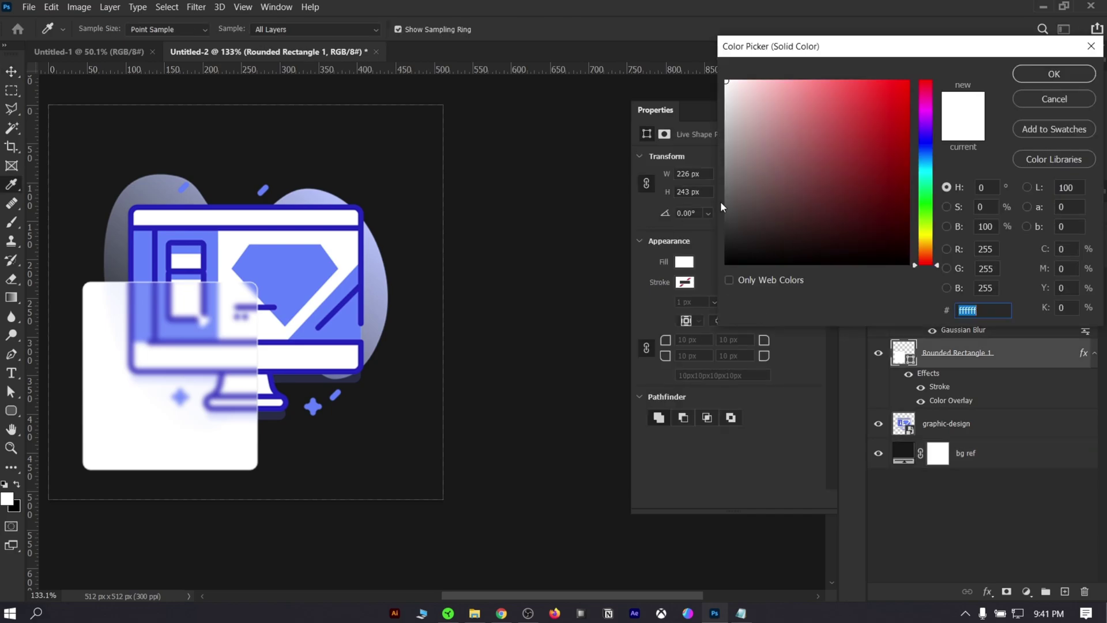
type("0c0c0c")
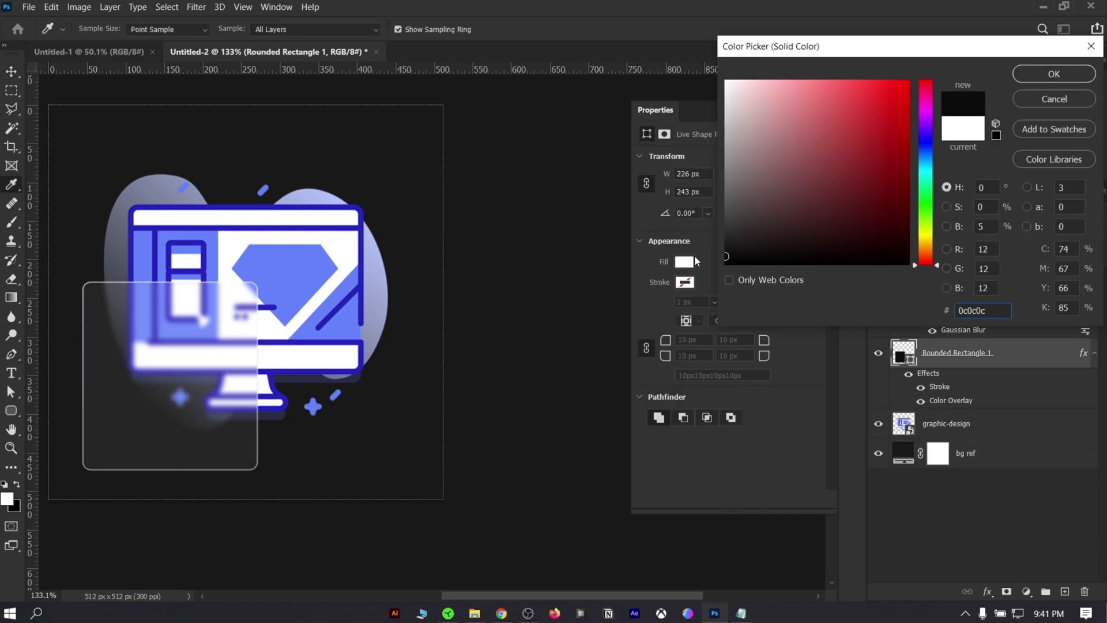
left_click(1047, 99)
key("ctrl+z")
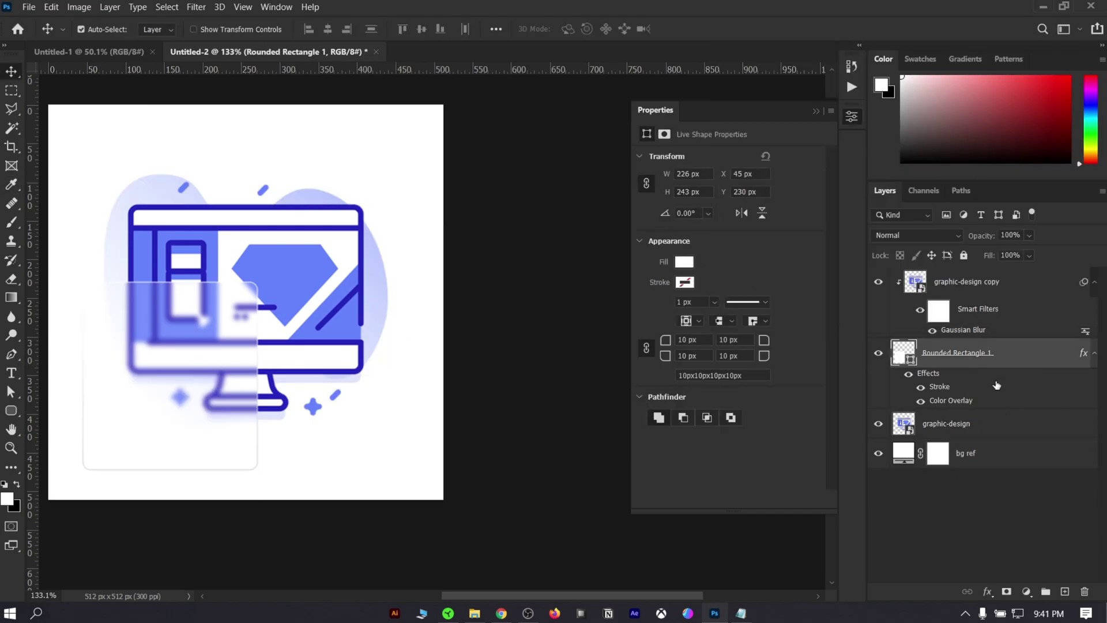
Raise the card's white Colour Overlay opacity from 10% to 15%
double_click(911, 360)
left_click(1057, 90)
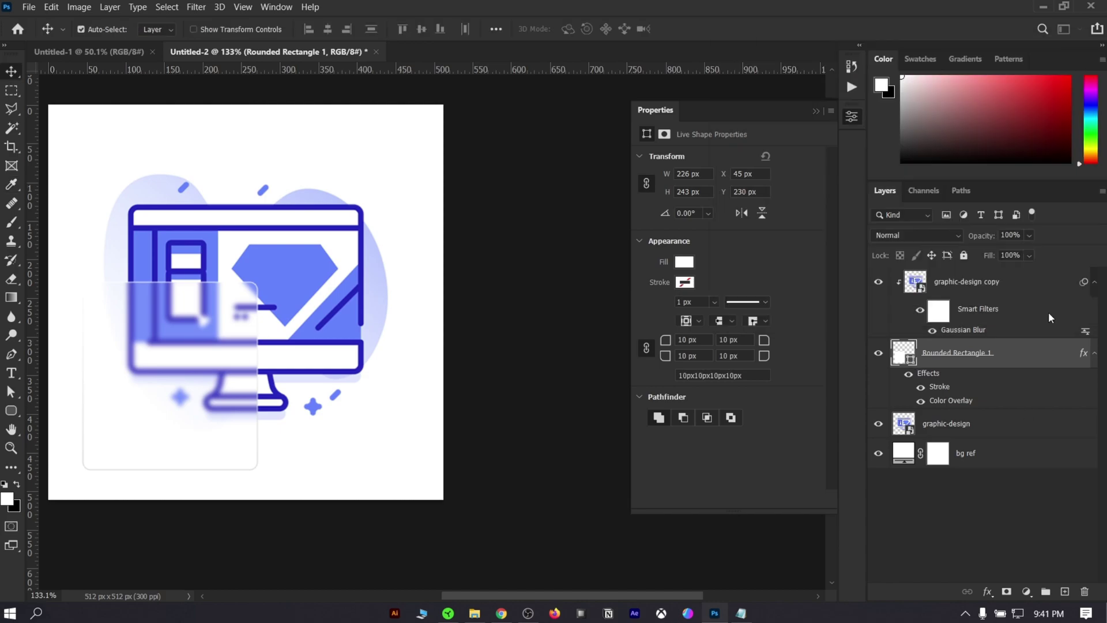
double_click(948, 401)
left_click_drag(666, 224, 667, 224)
Change the stroke gradient stop to light grey e5e5e5
left_click(435, 271)
left_click(676, 306)
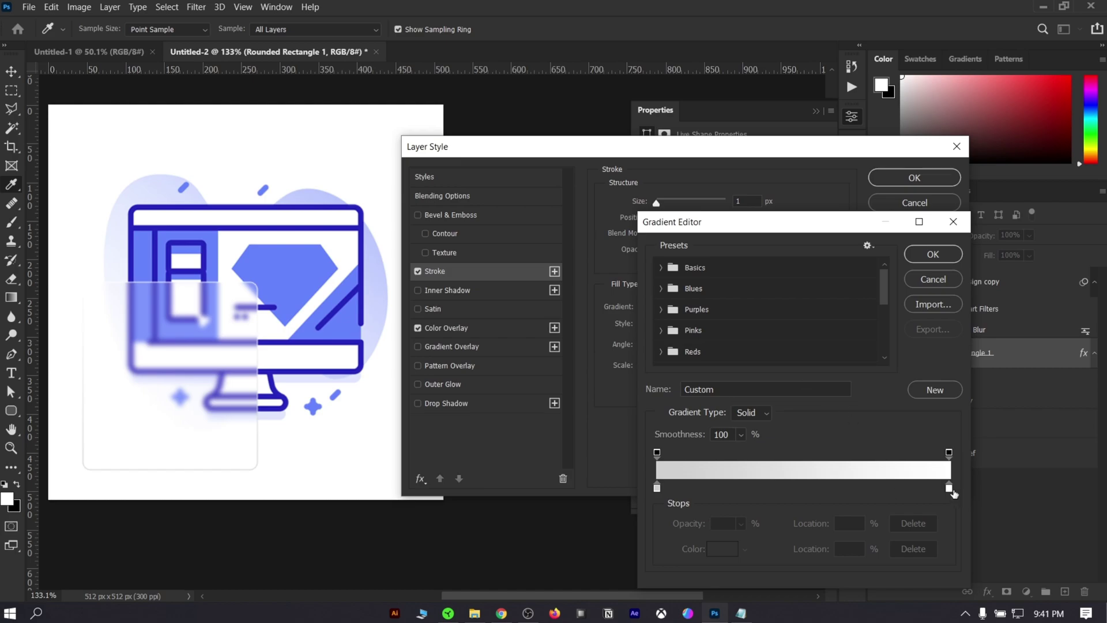
double_click(948, 488)
left_click(726, 100)
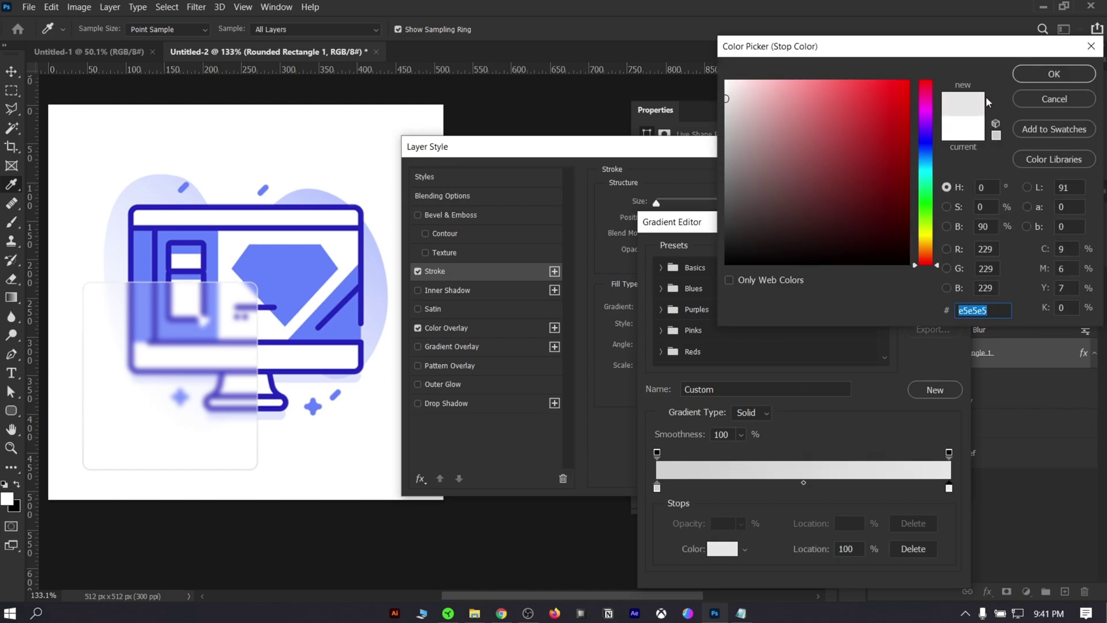
key("Return")
left_click(923, 259)
Give the card a drop shadow at 90° angle, 11 px distance, 13 px size and 8% opacity
left_click(446, 403)
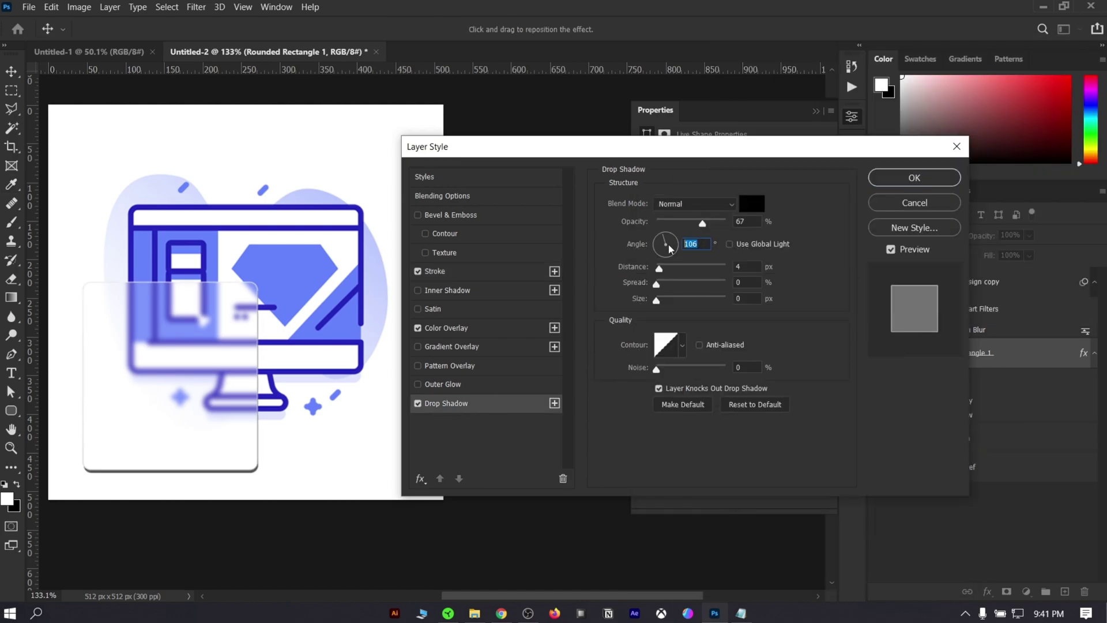
type("90")
left_click_drag(656, 300, 663, 268)
type("5")
key("Tab")
key("Tab")
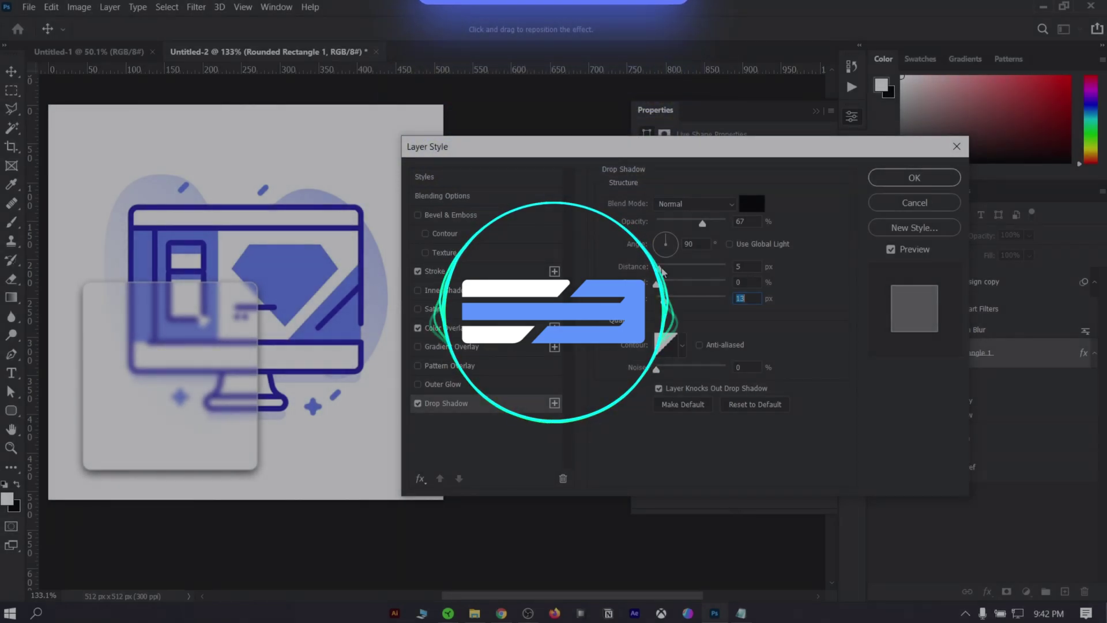
left_click_drag(662, 271, 666, 271)
left_click_drag(703, 223, 667, 224)
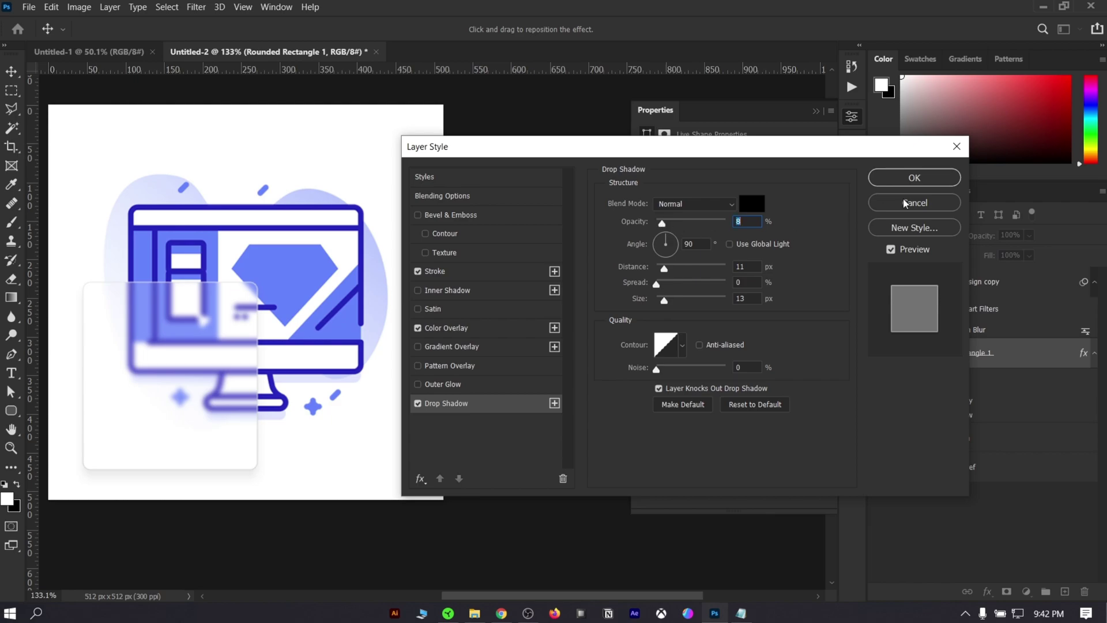
left_click(916, 180)
left_click(588, 363)
scroll(588, 363, "down", 2)
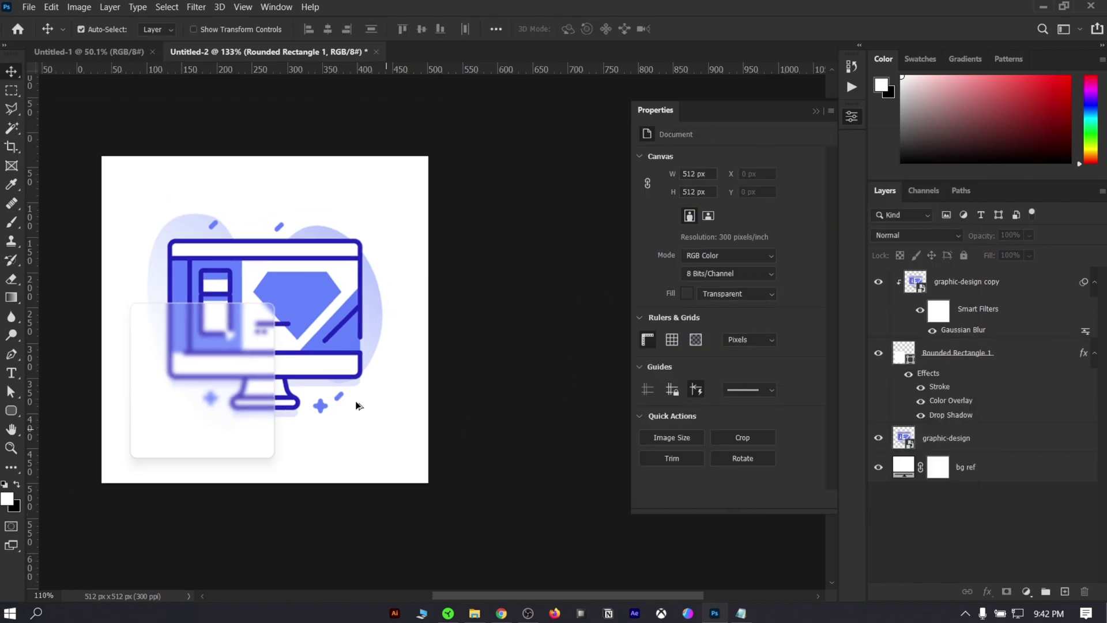
Shift the Rounded Rectangle 1 card up and right over the icon
scroll(307, 411, "up", 2)
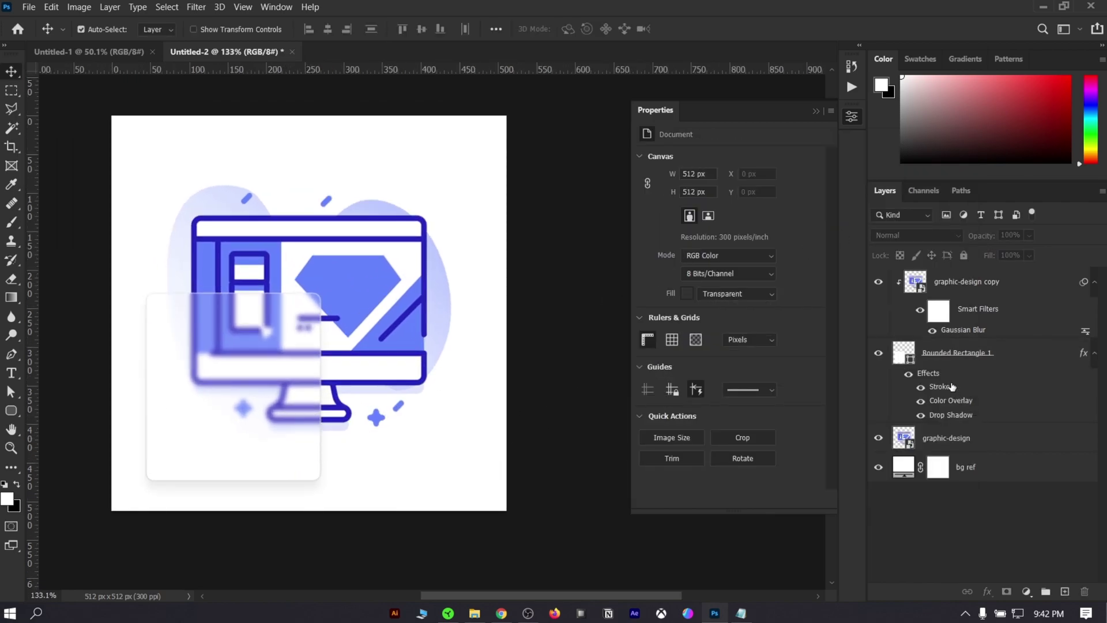
left_click(1026, 353)
key("ctrl+t")
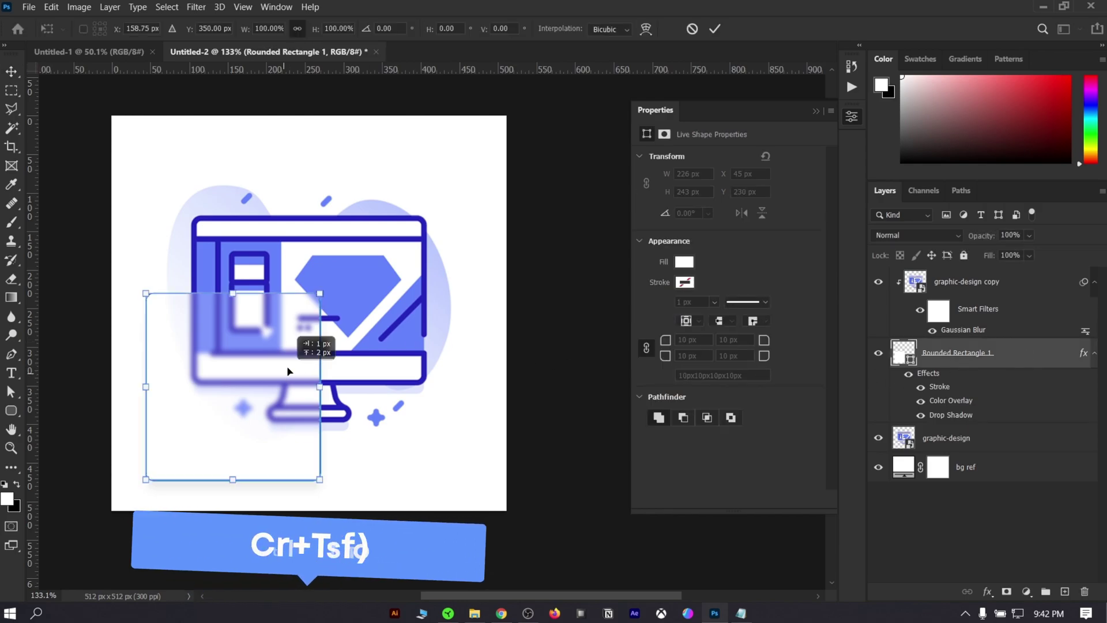
left_click_drag(283, 372, 390, 229)
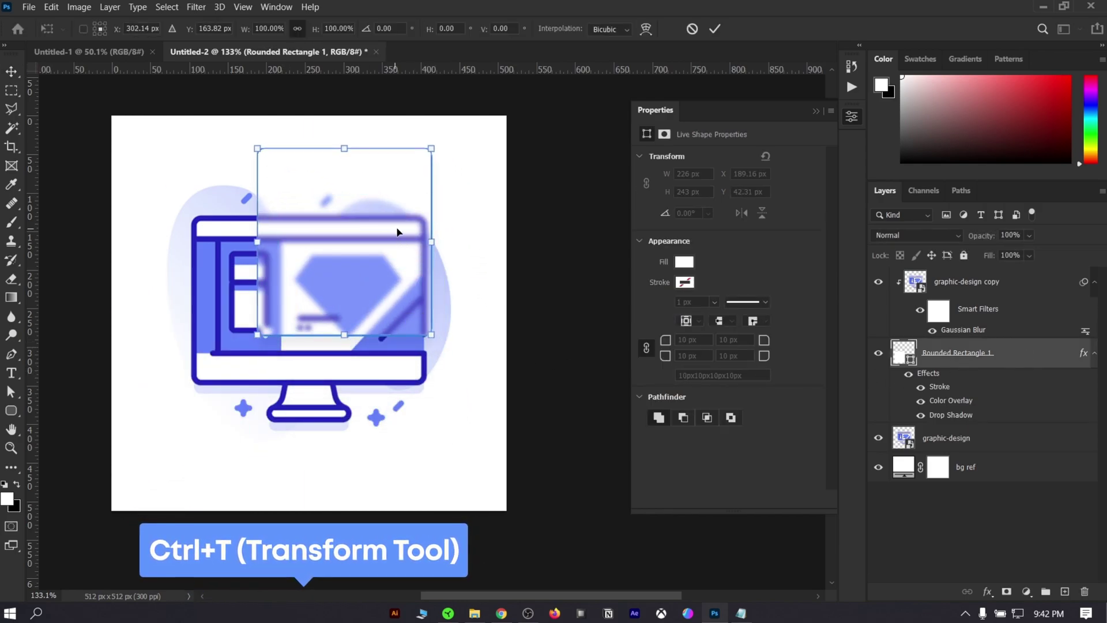
left_click(715, 29)
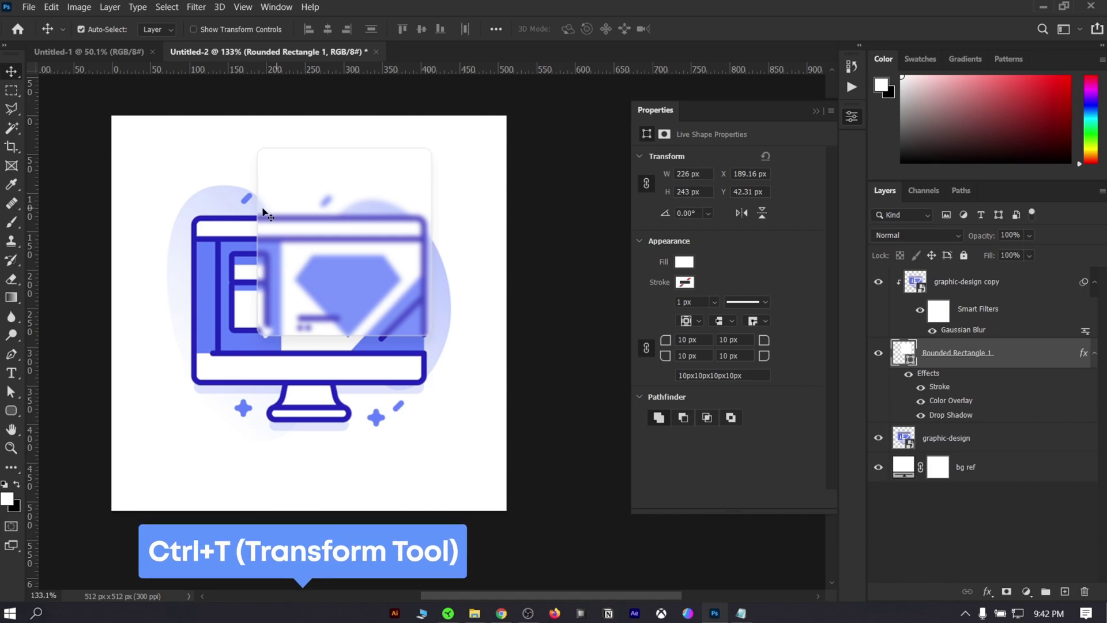
Move the card back to the monitor's lower left and start a near-black 1a1a1a bg ref fill
key("ctrl")
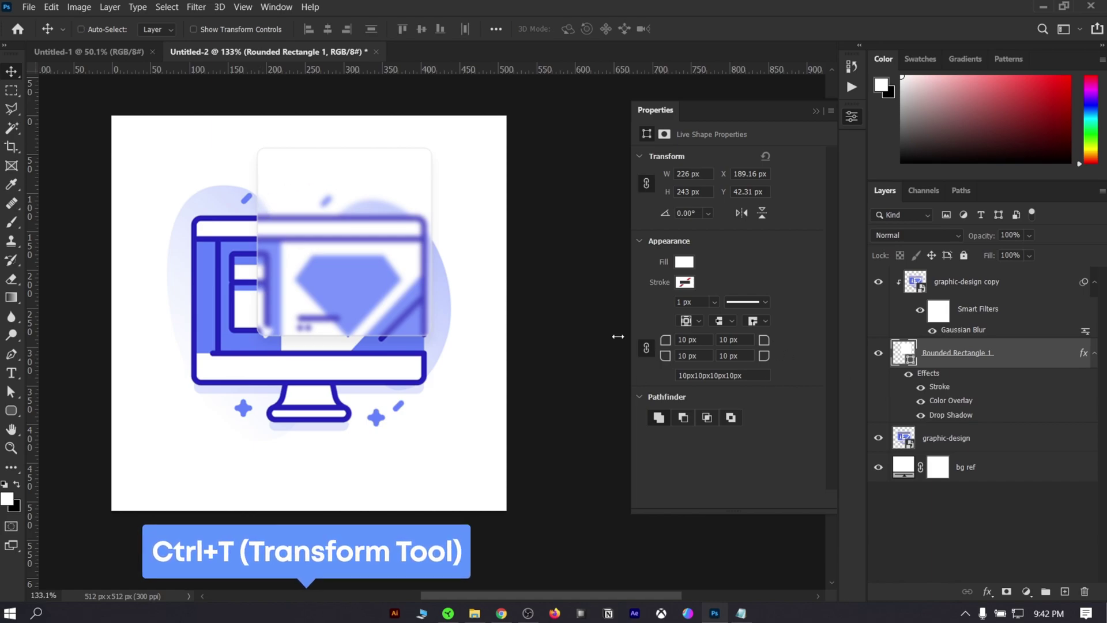
key("ctrl+t")
left_click_drag(349, 225, 361, 334)
left_click_drag(269, 350, 147, 386)
key("Return")
double_click(903, 466)
left_click_drag(792, 193, 701, 243)
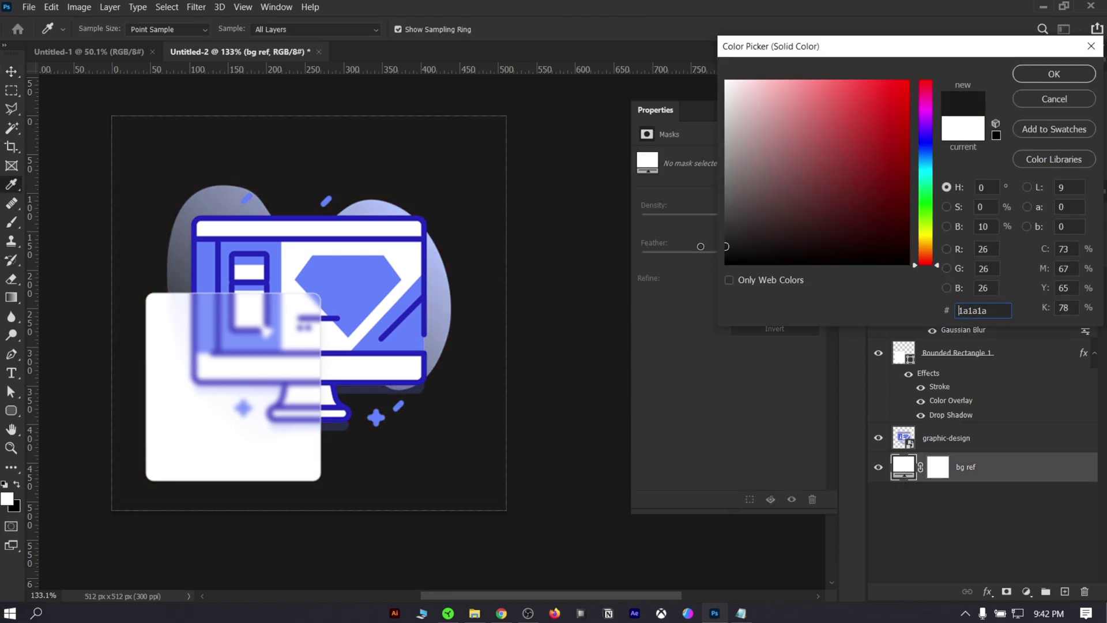
Apply the #1a1a1a background and set the card's base fill to black
left_click(1054, 73)
key("v")
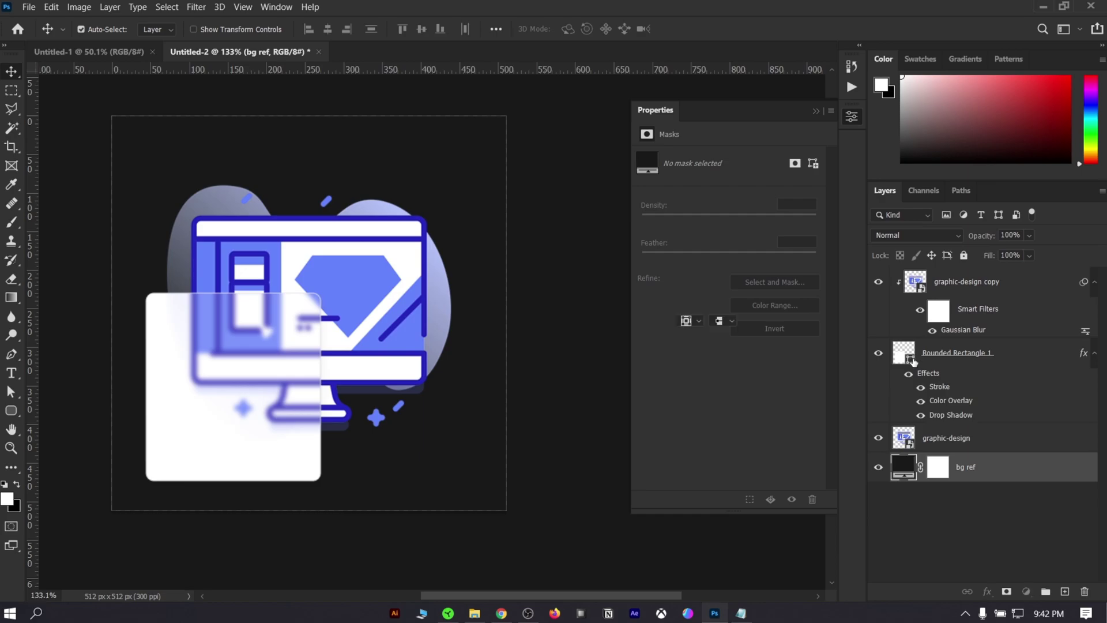
double_click(913, 360)
mouse_move(730, 96)
left_mouse_down()
mouse_move(709, 253)
mouse_move(692, 269)
mouse_move(687, 255)
left_mouse_up()
left_click(1058, 78)
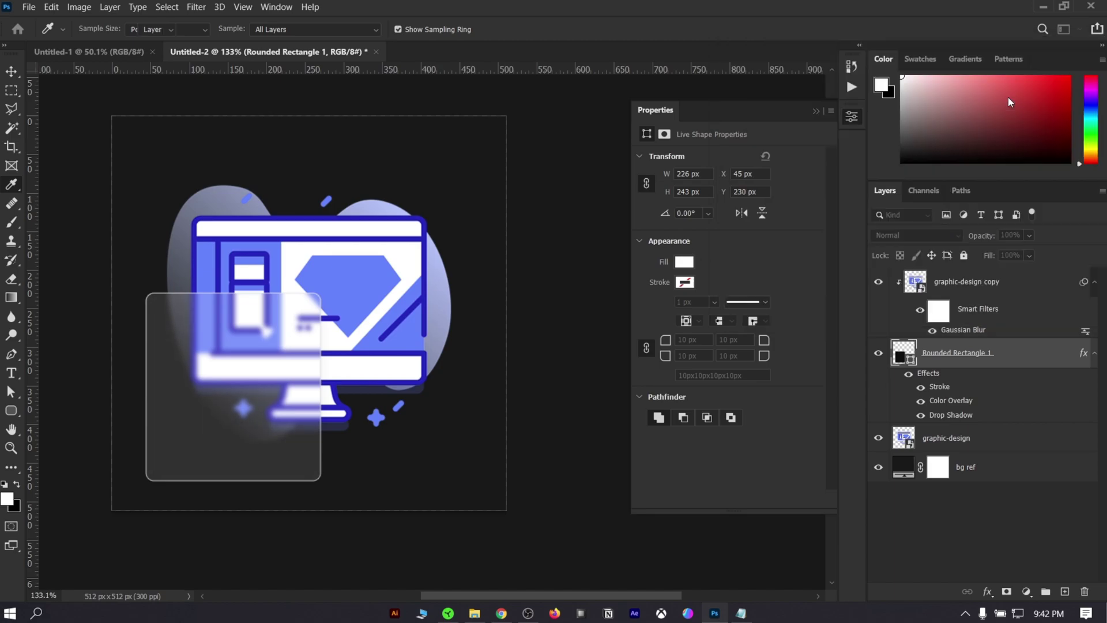
key("v")
Collapse the Properties panel and reselect the Rounded Rectangle 1 layer
left_click(568, 375)
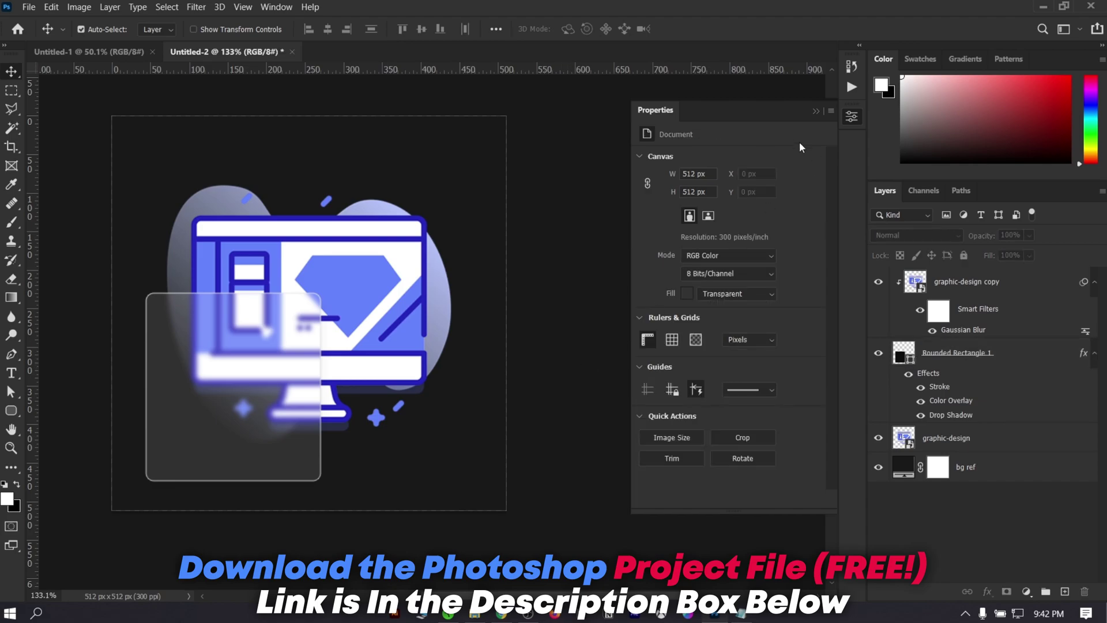
left_click(818, 112)
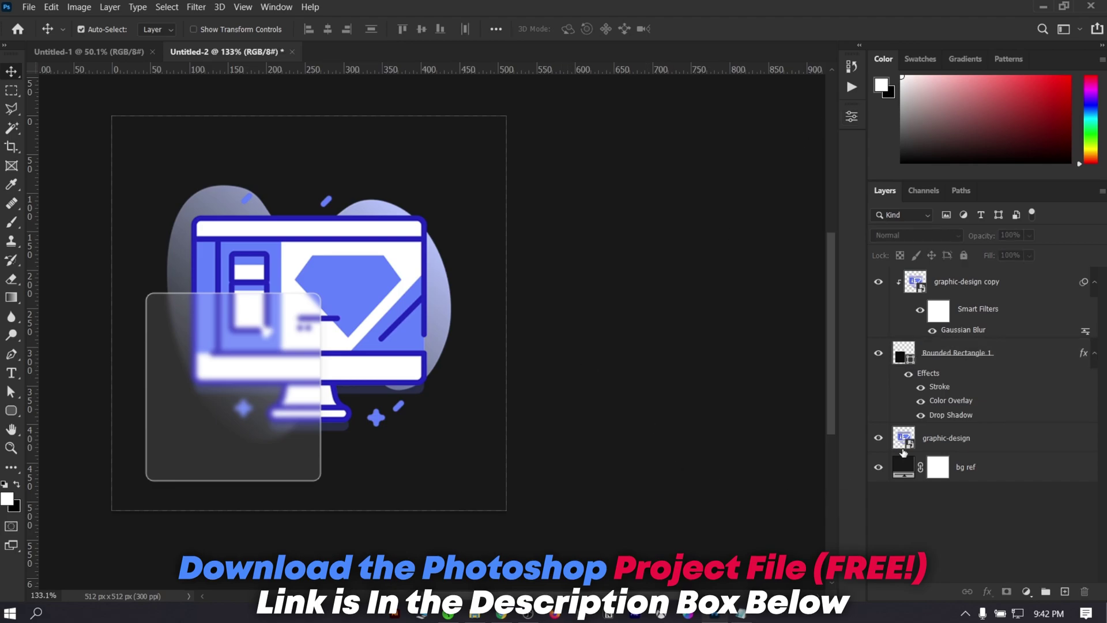
left_click(907, 353)
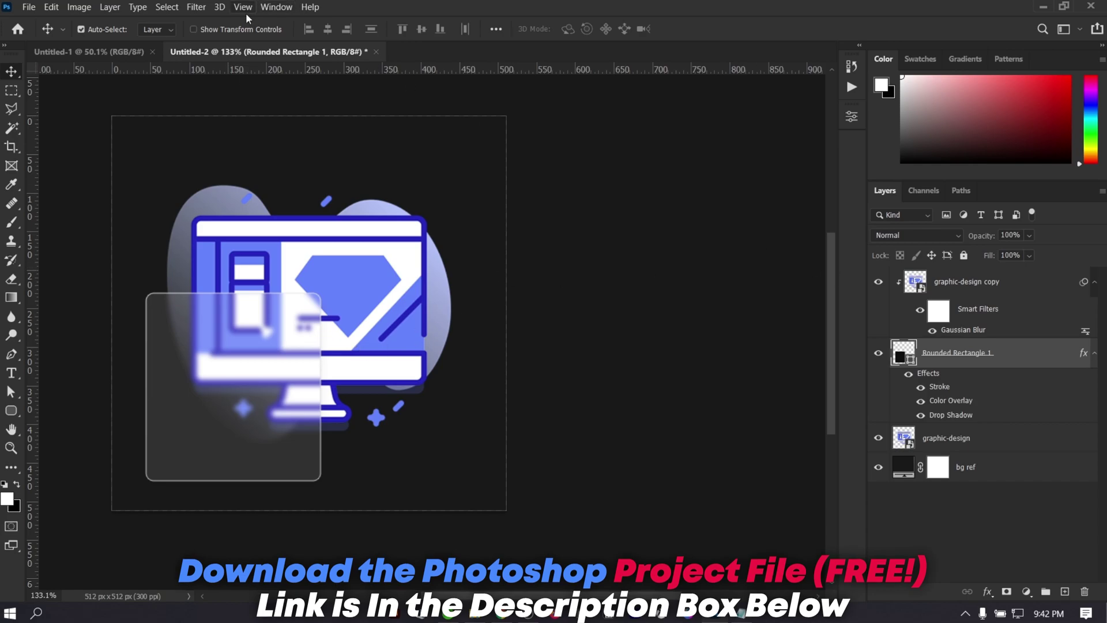
Select the graphic-design copy layer and try Add Noise, then cancel that attempt
left_click(1012, 291)
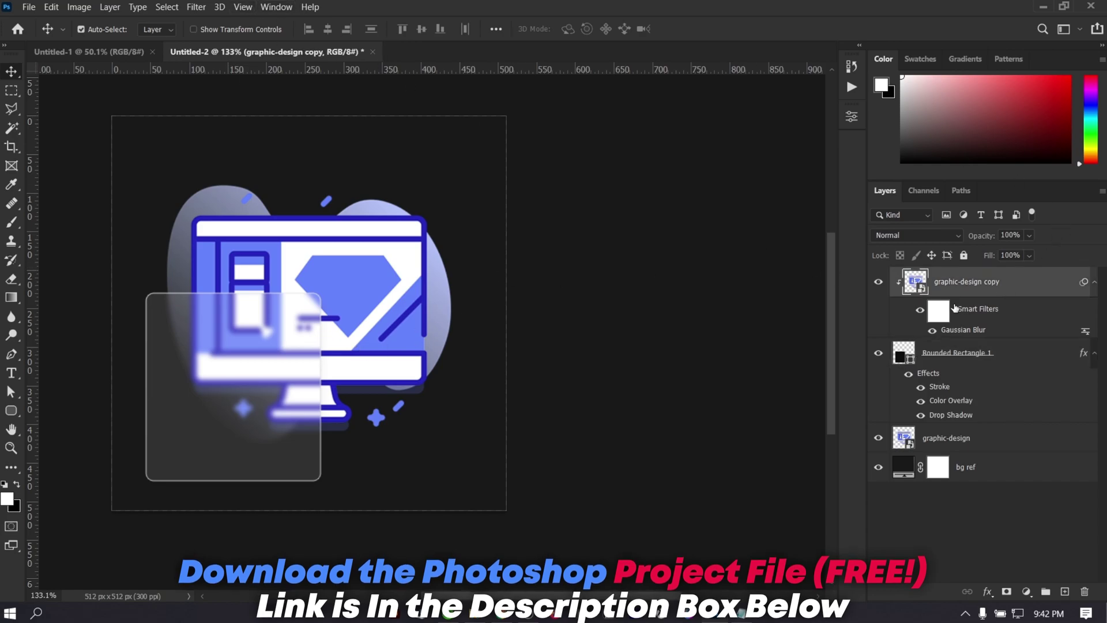
left_click(198, 7)
mouse_move(323, 220)
left_click(402, 221)
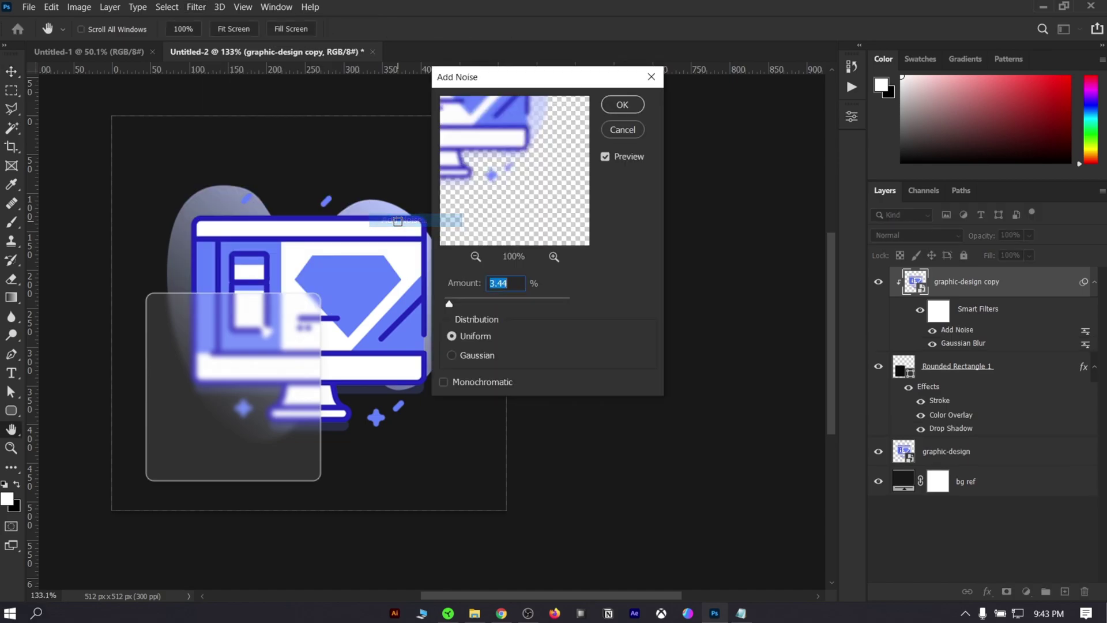
key("alt")
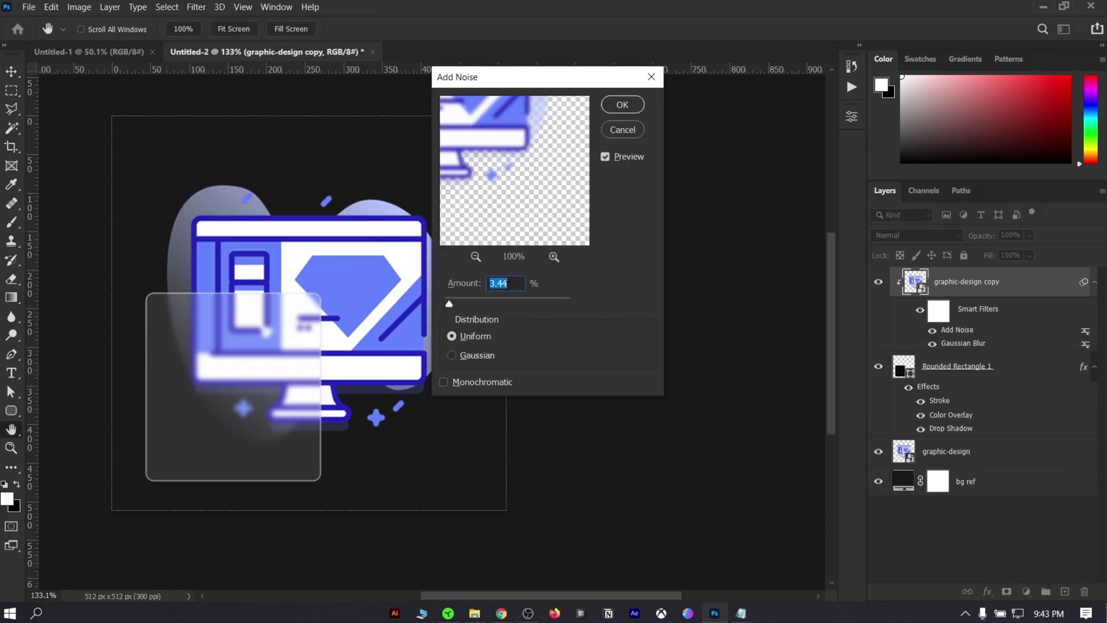
left_click(623, 130)
key("v")
scroll(184, 418, "up", 5)
left_click_drag(445, 346, 402, 358)
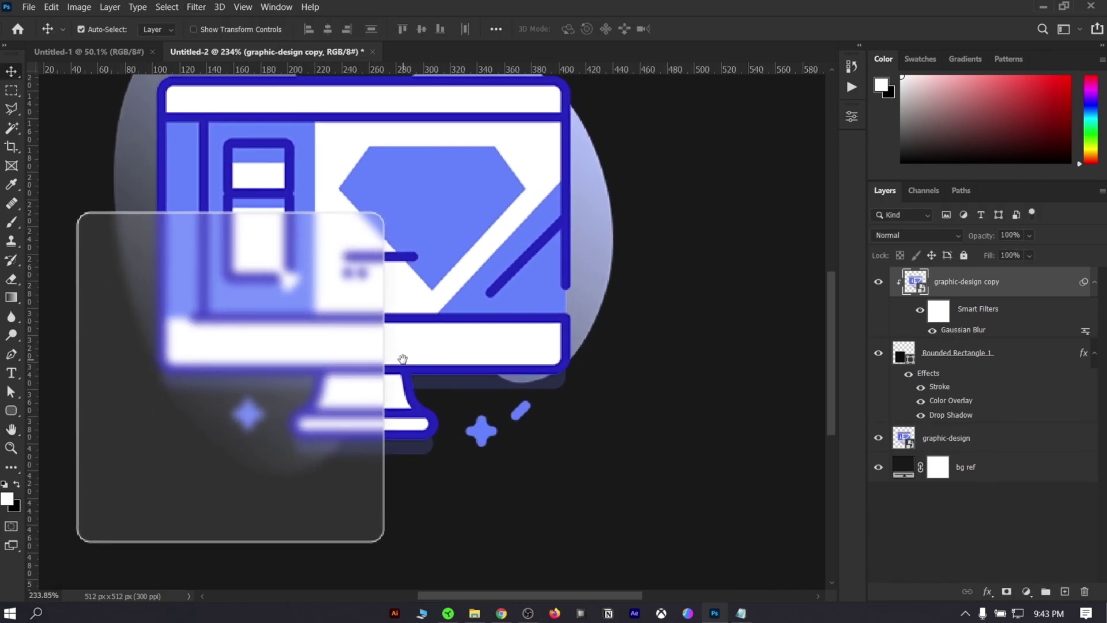
Apply Add Noise to graphic-design copy at about 3.44%, Uniform distribution
left_click(196, 6)
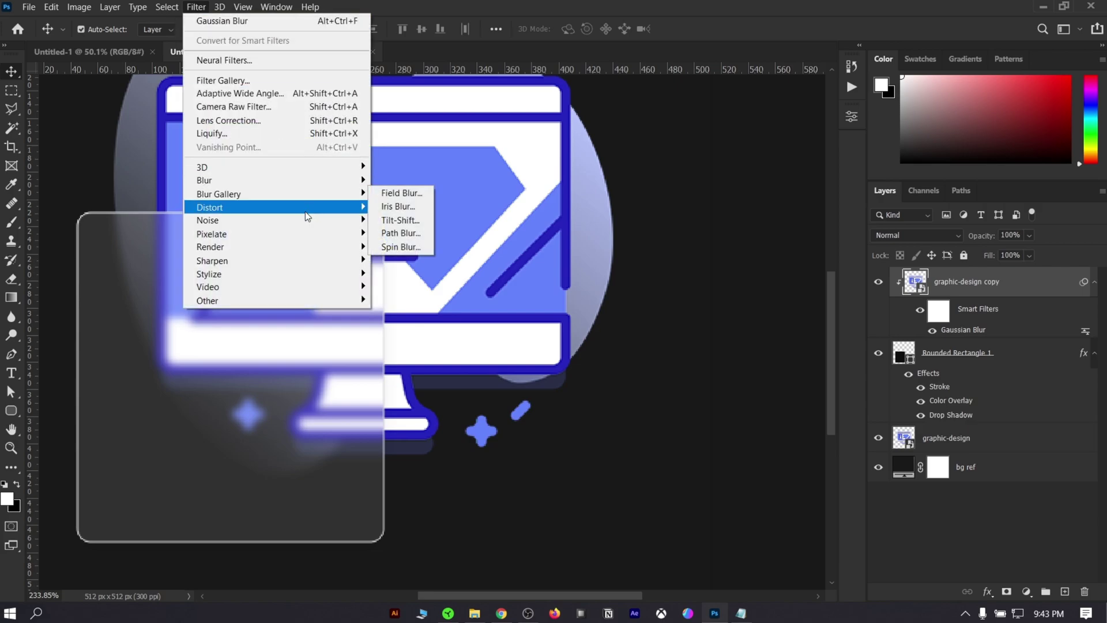
mouse_move(305, 220)
left_click(418, 222)
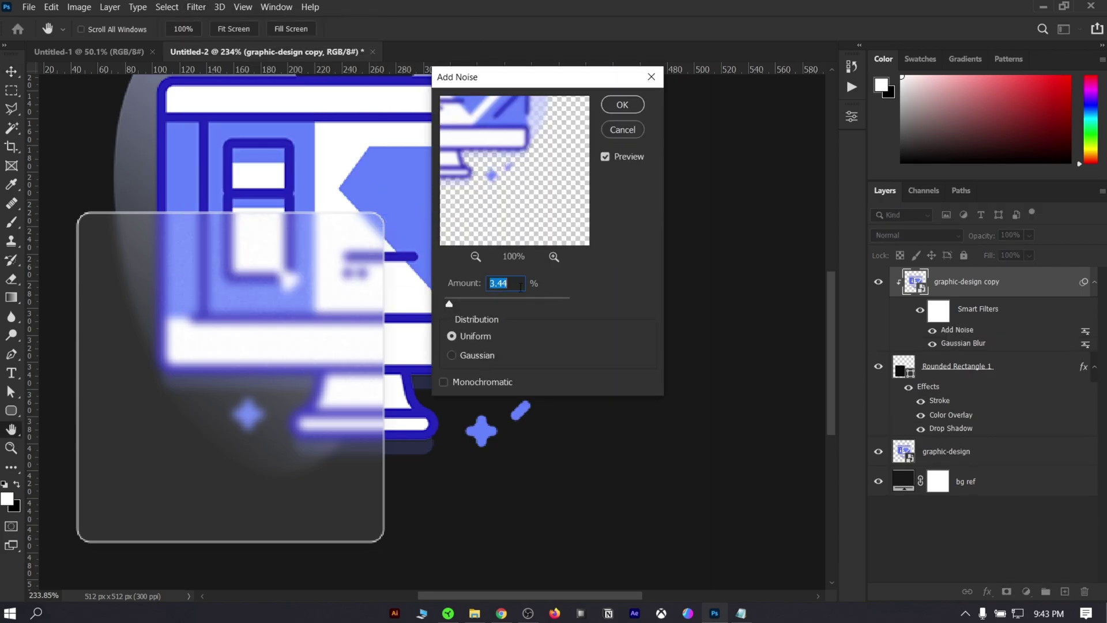
mouse_move(453, 302)
left_mouse_down()
mouse_move(467, 305)
mouse_move(454, 306)
left_mouse_up()
left_click(520, 283)
left_click(622, 105)
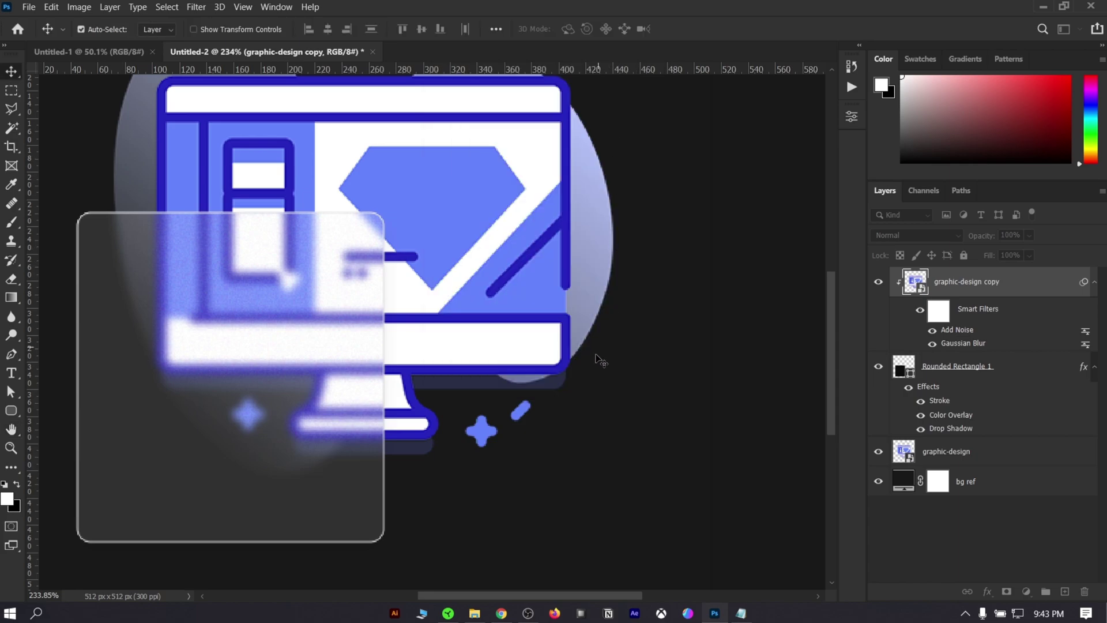
scroll(594, 354, "down", 5)
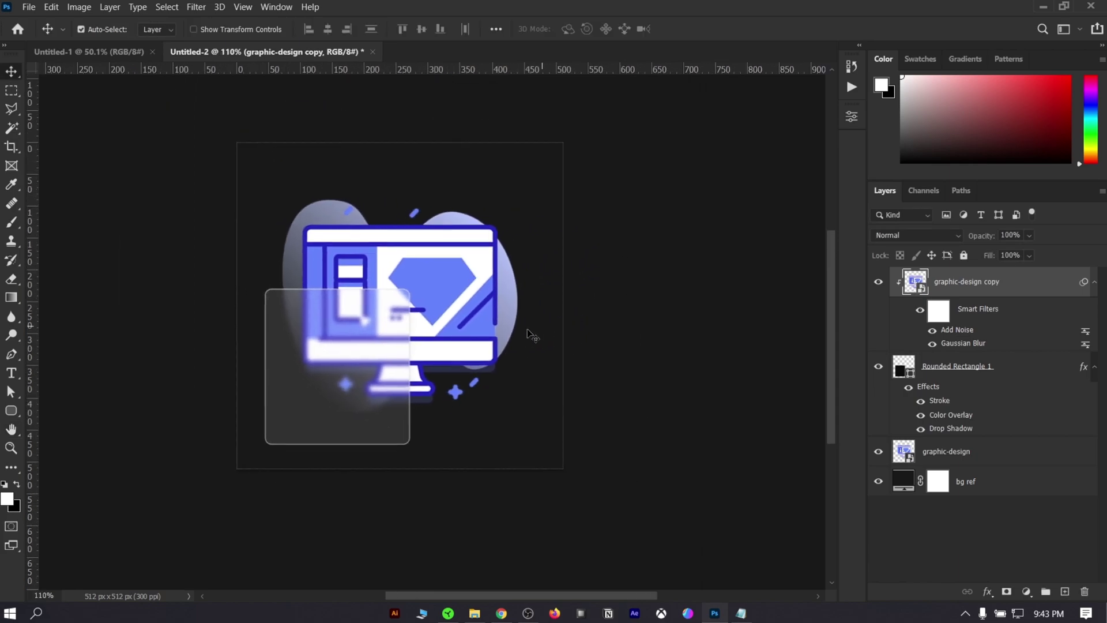
Readjust the glass card's drop shadow opacity and apply it
left_click(982, 369)
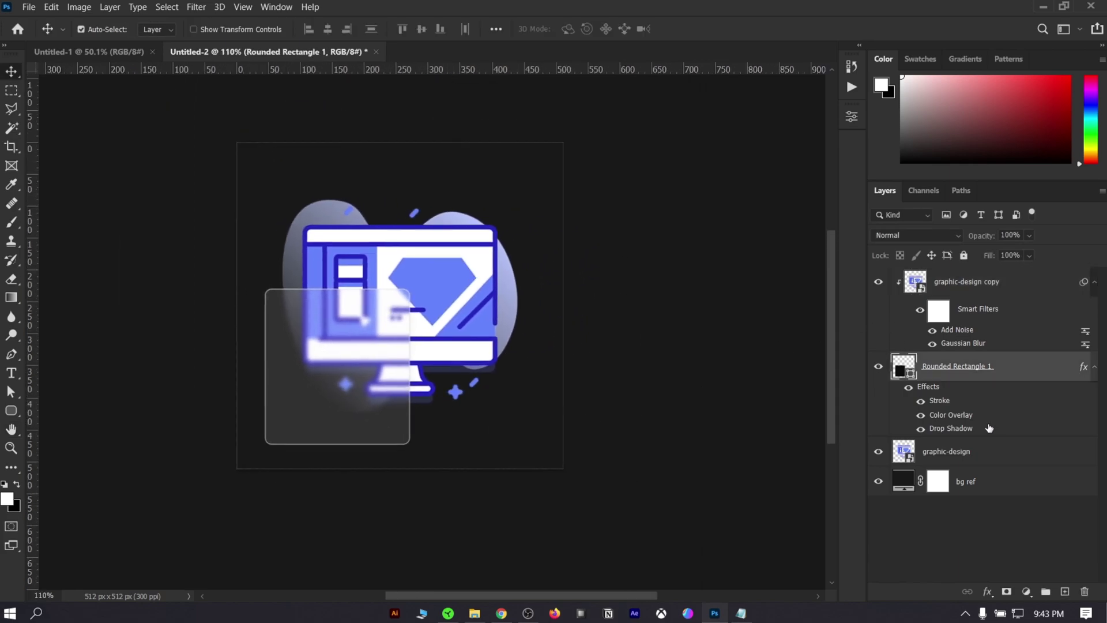
double_click(951, 429)
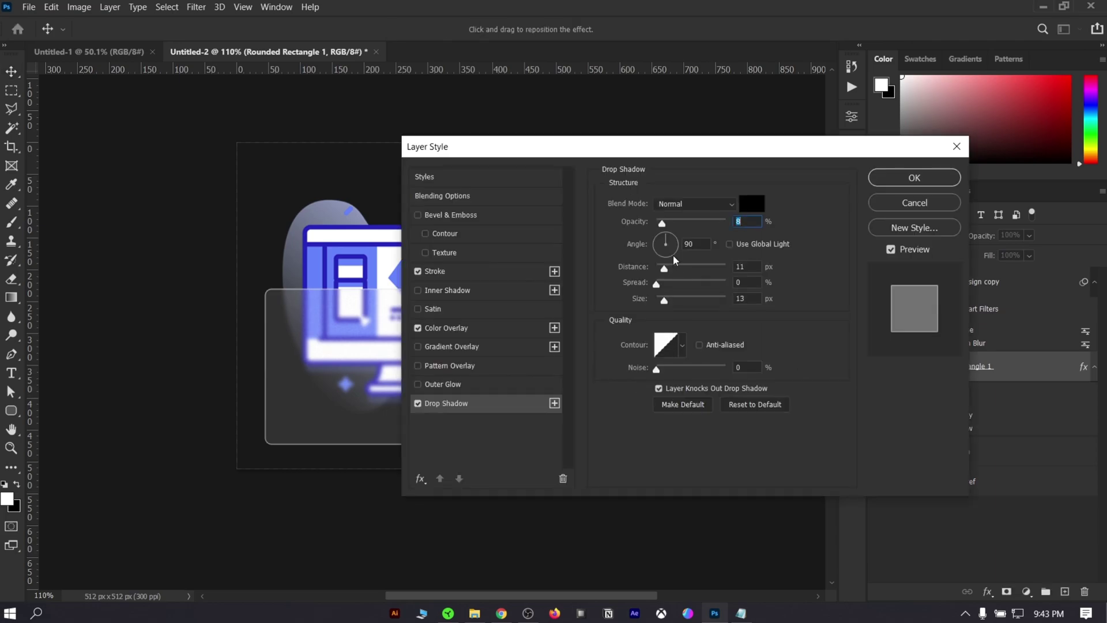
left_click_drag(677, 224, 831, 238)
left_click_drag(726, 223, 674, 242)
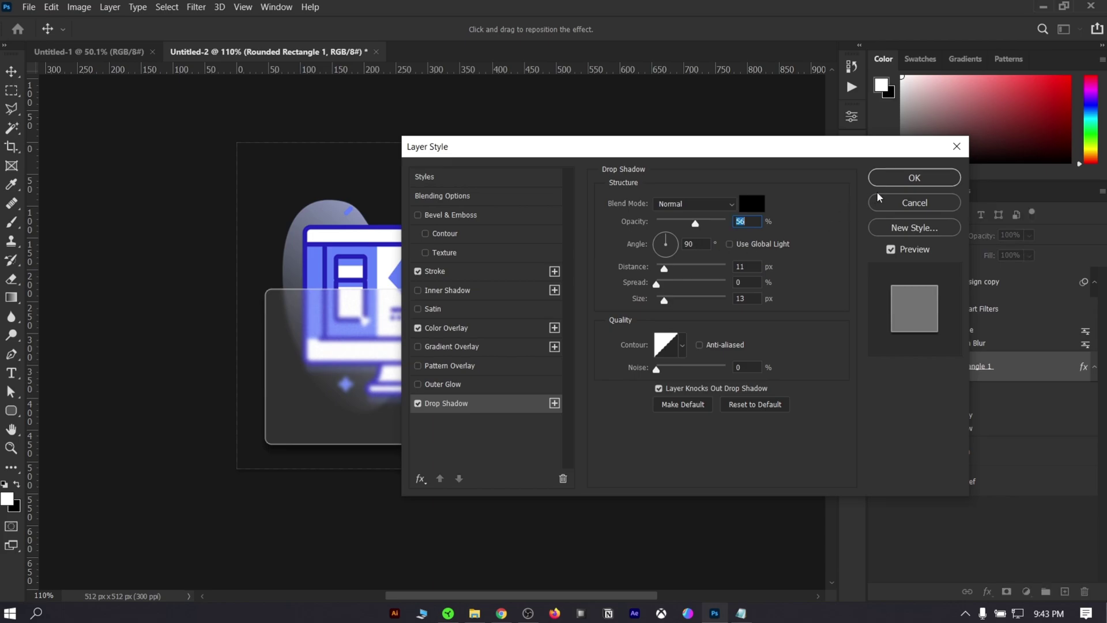
left_click(666, 300)
left_click(891, 177)
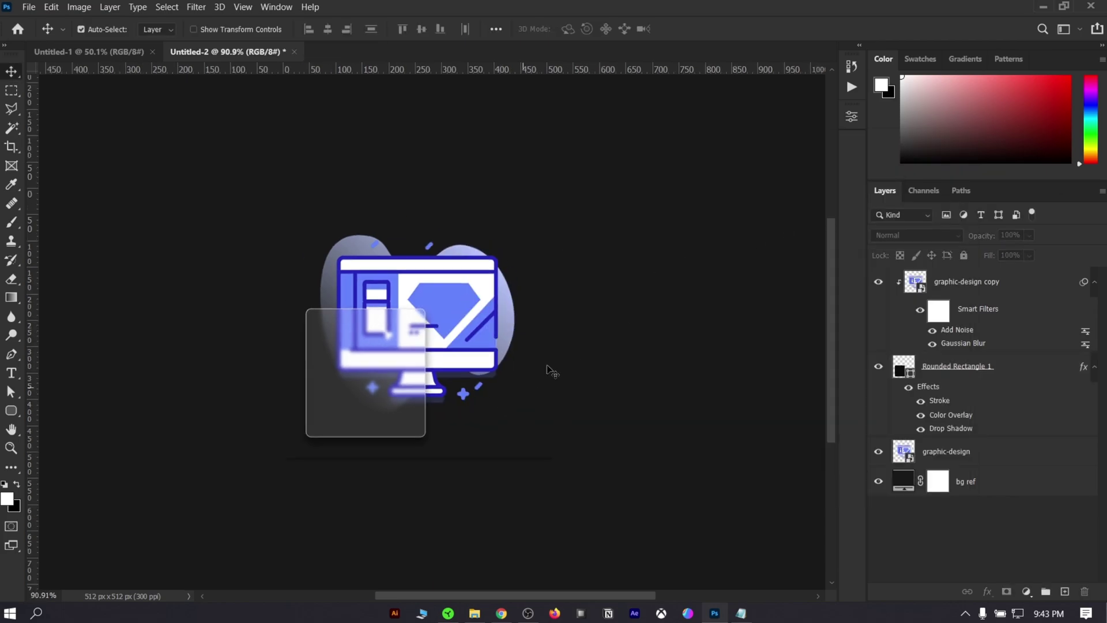
key("ctrl+1")
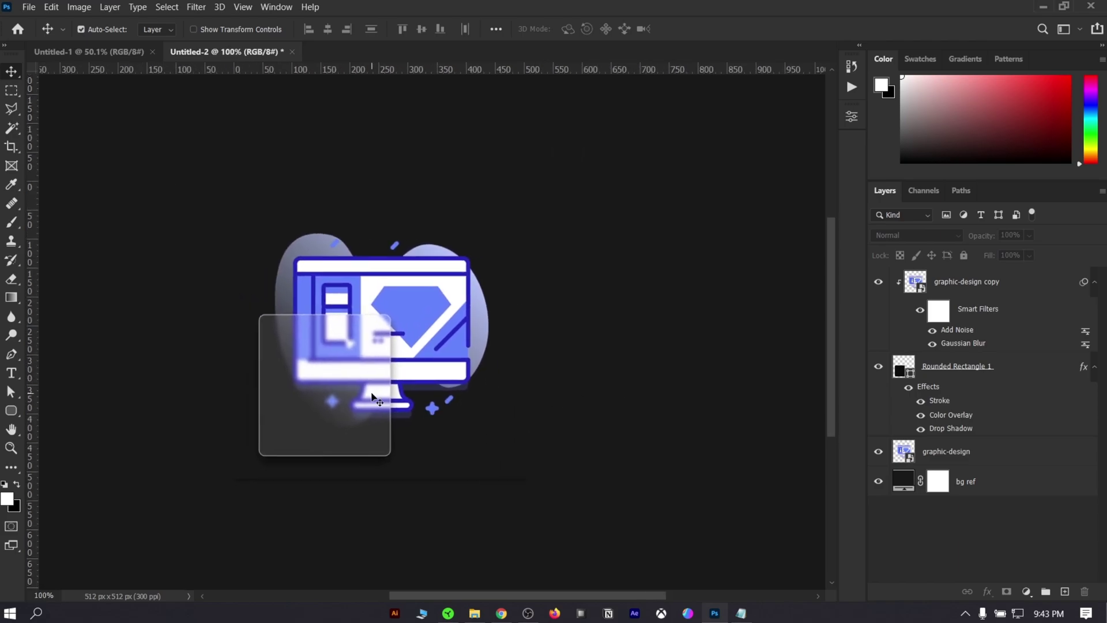
Fade the card's gradient stroke to 42% opacity, keeping its bebebe stop colour
left_click(949, 434)
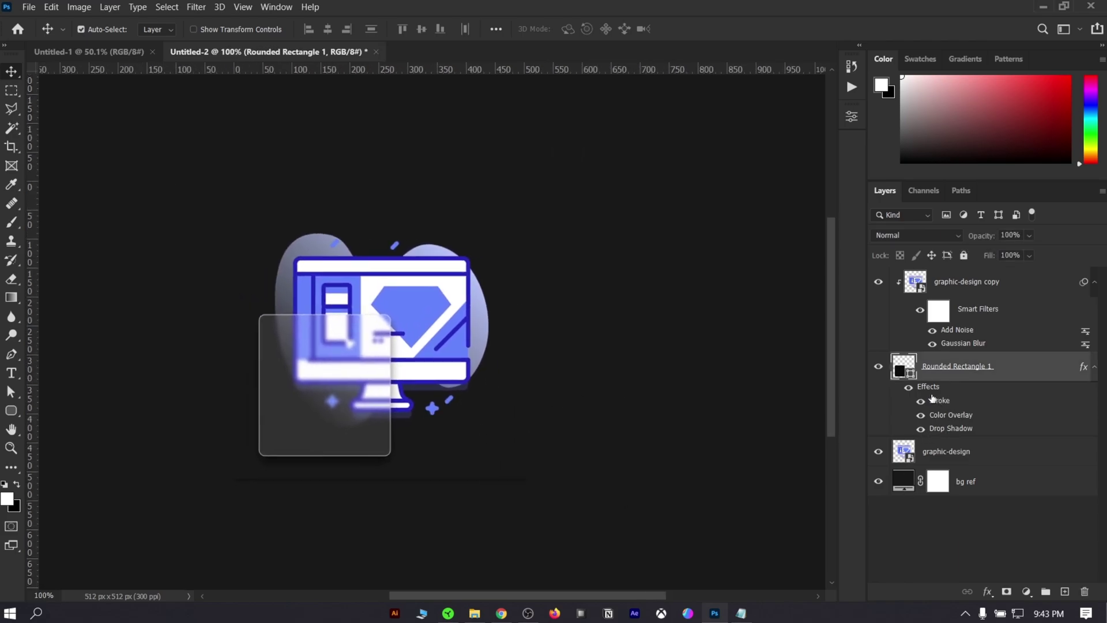
double_click(937, 400)
left_click(707, 308)
left_click(949, 489)
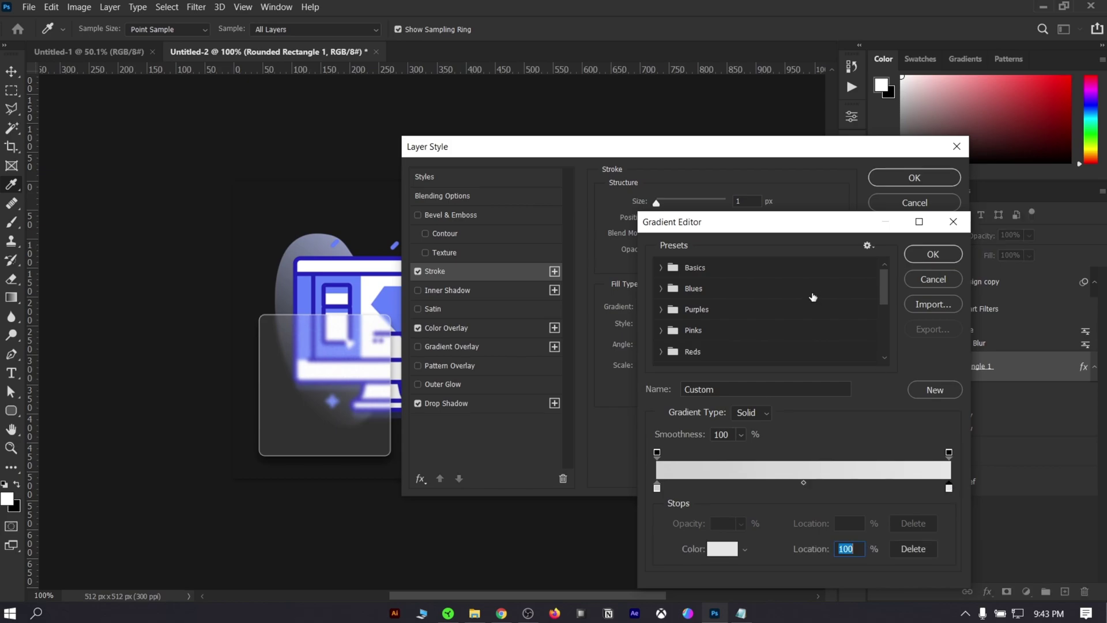
double_click(949, 489)
left_click(724, 130)
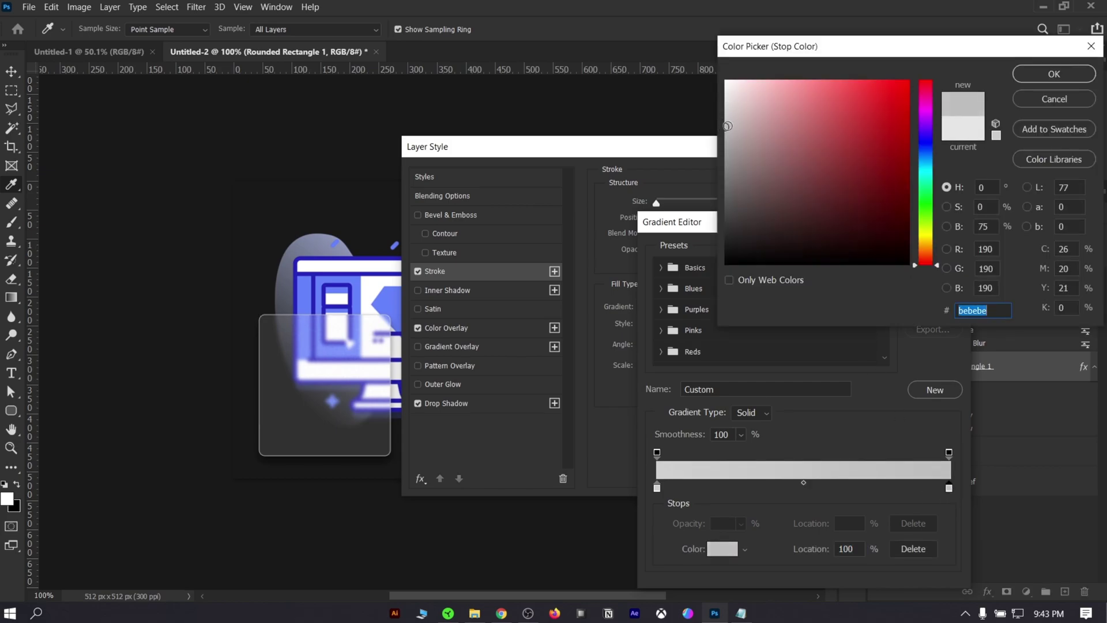
left_click(726, 166)
left_click(1054, 99)
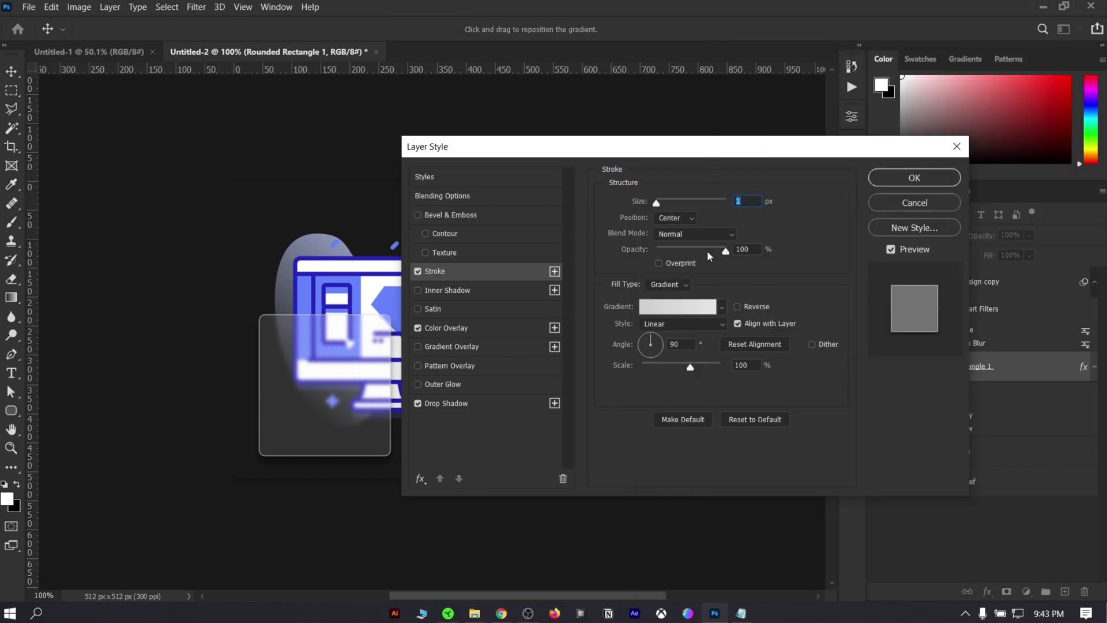
mouse_move(725, 251)
left_mouse_down()
mouse_move(674, 252)
mouse_move(686, 254)
left_mouse_up()
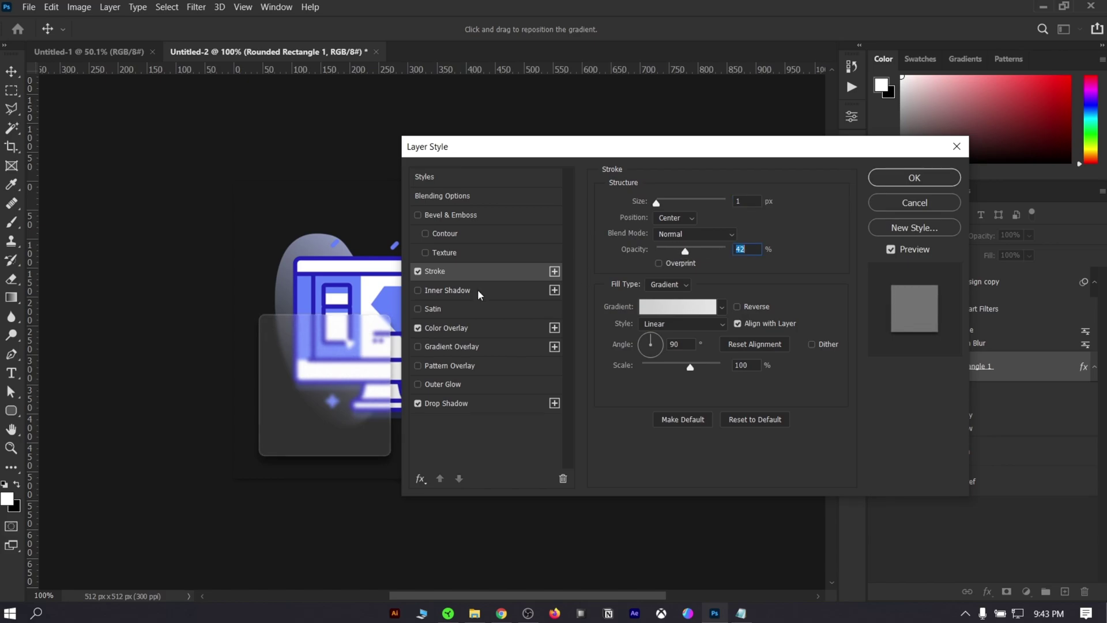
left_click(898, 178)
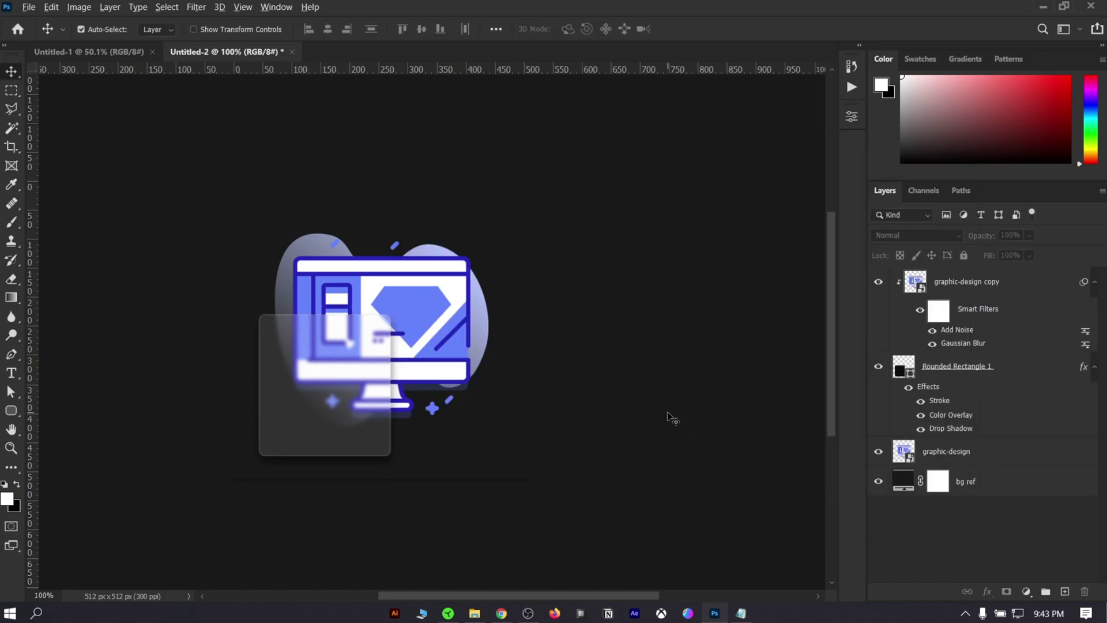
Open the graphic-design smart object's contents in its own tab
scroll(667, 360, "down", 1)
left_click_drag(667, 360, 643, 367)
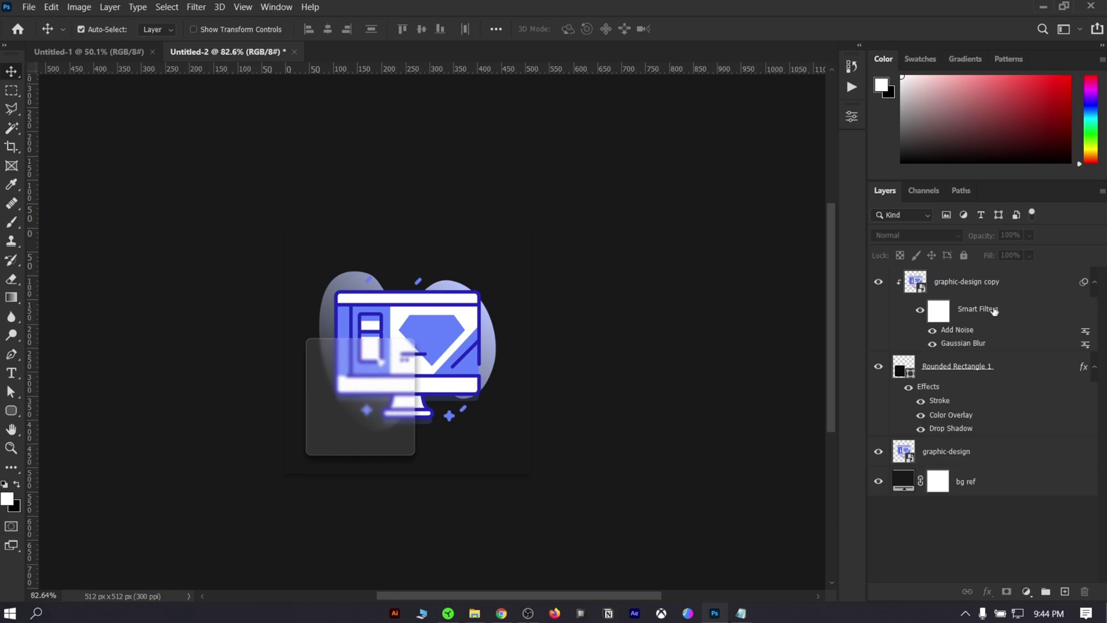
double_click(910, 461)
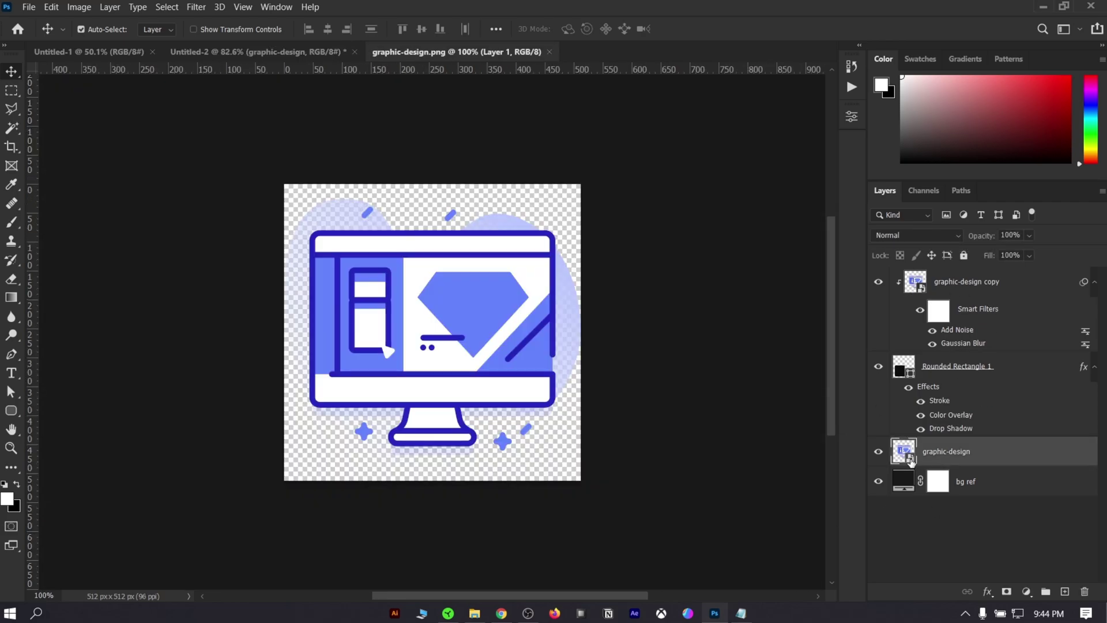
Download a game icon from Flaticon and drop joystick.png into graphic-design.png
left_click(509, 614)
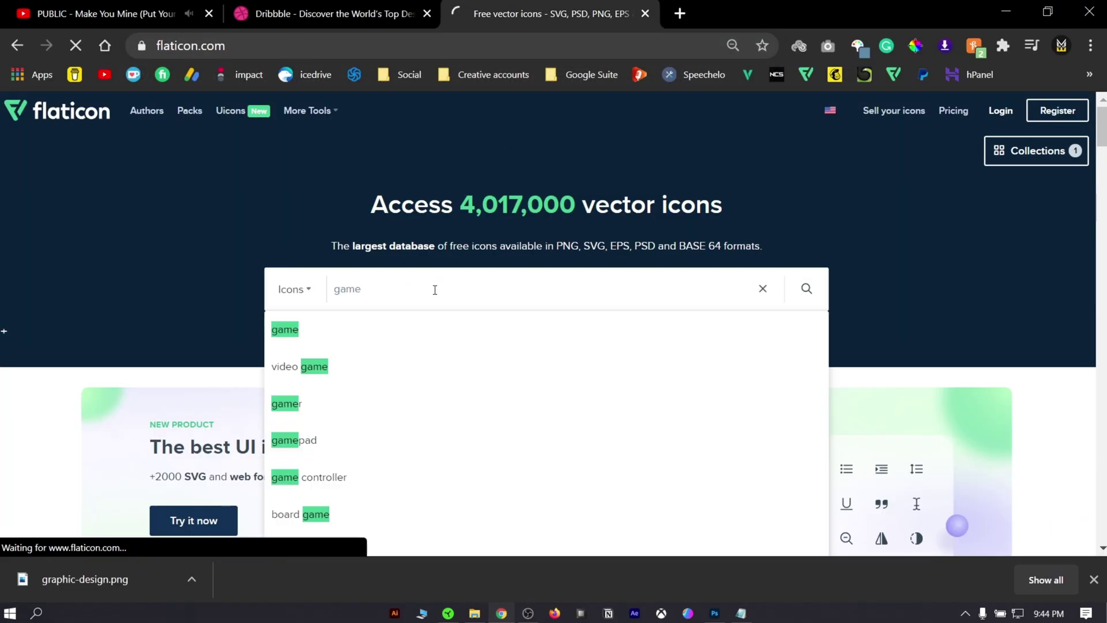
key("Return")
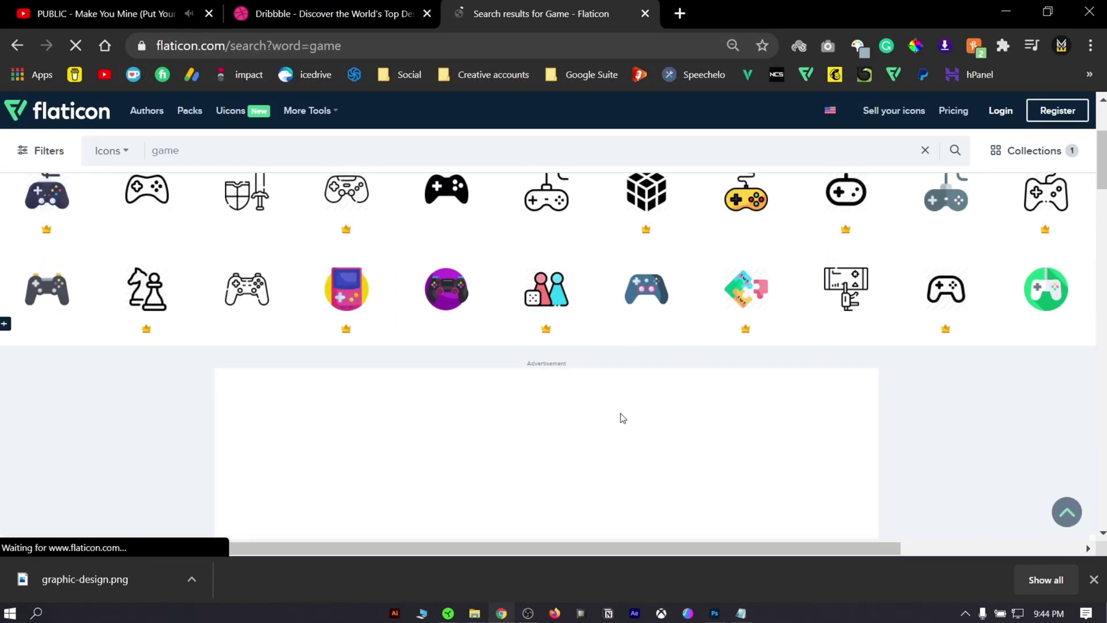
scroll(742, 371, "down", 6)
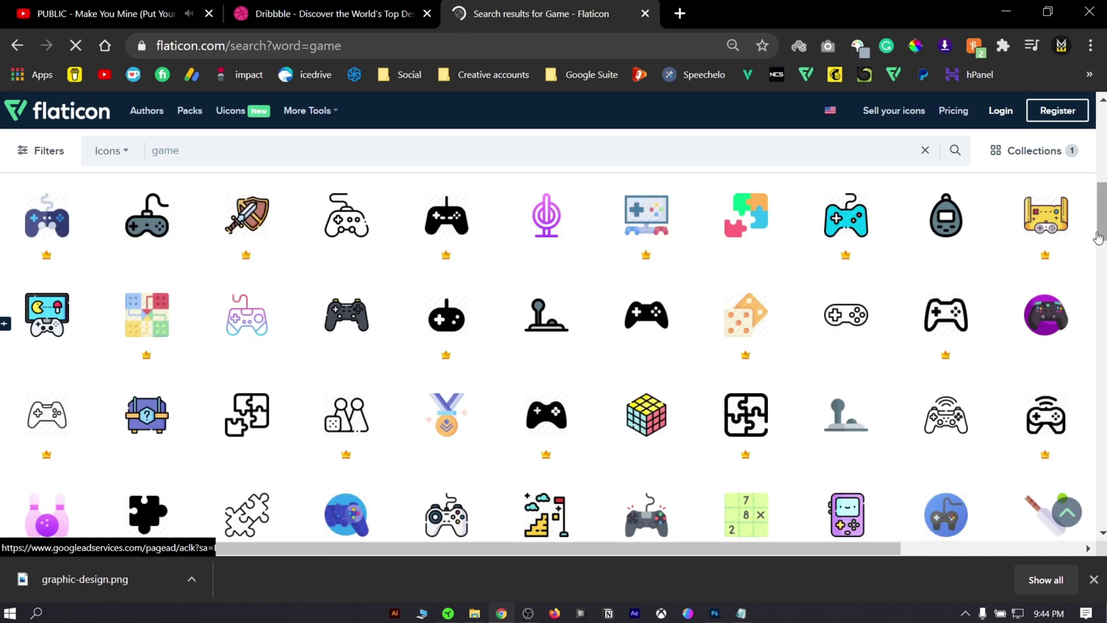
left_click(192, 231)
left_click(715, 278)
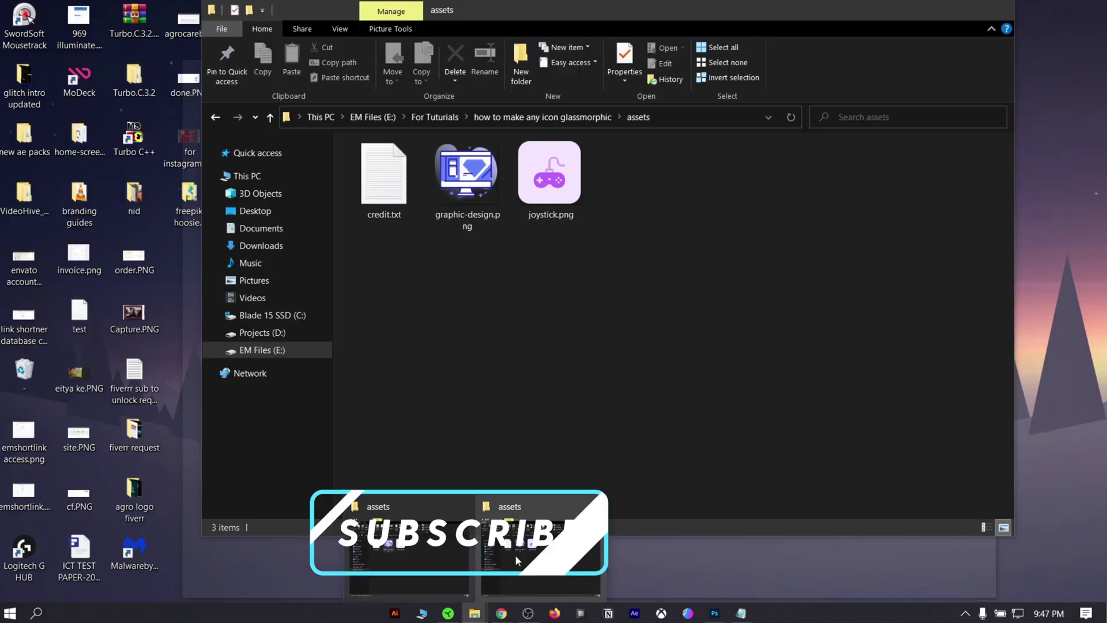
left_click(571, 205)
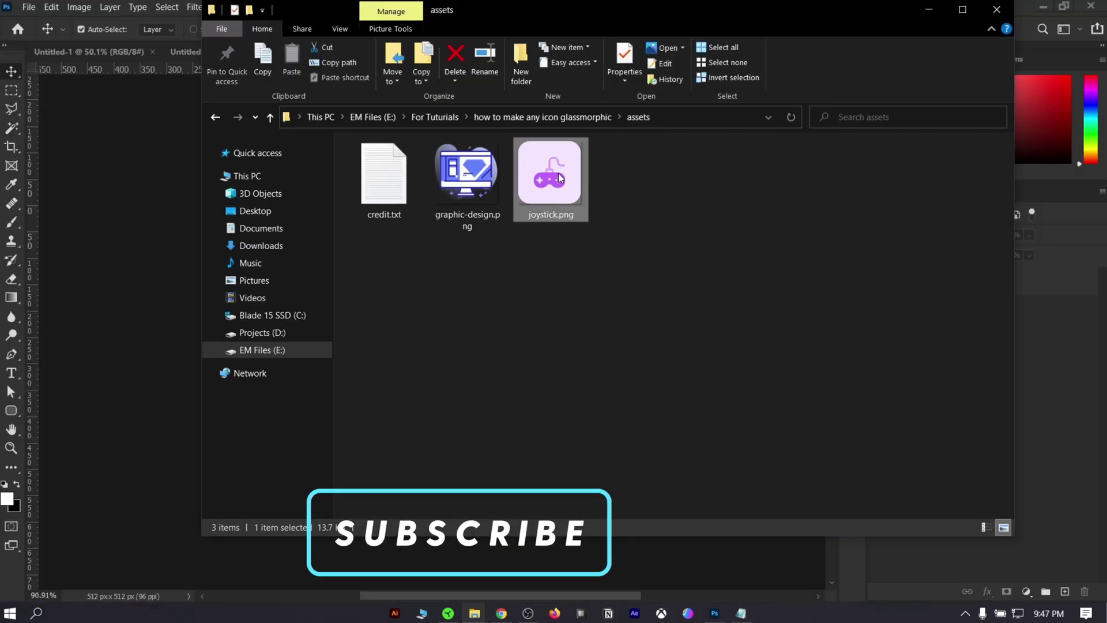
left_click_drag(560, 178, 153, 303)
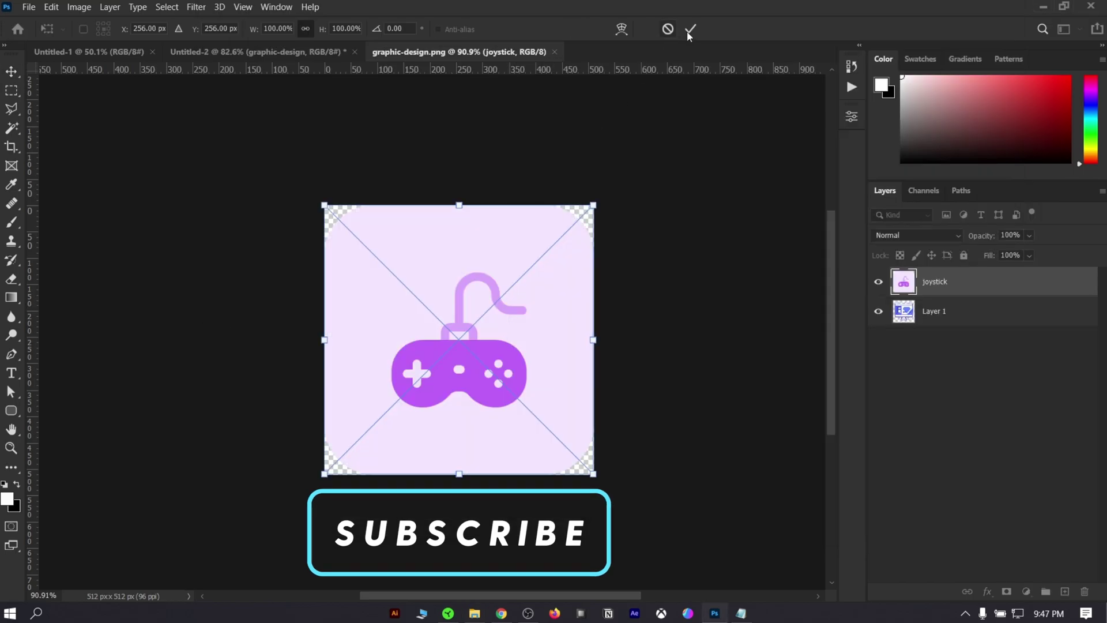
Commit the placed joystick and scale it down to 86.59%
left_click(688, 34)
key("ctrl+t")
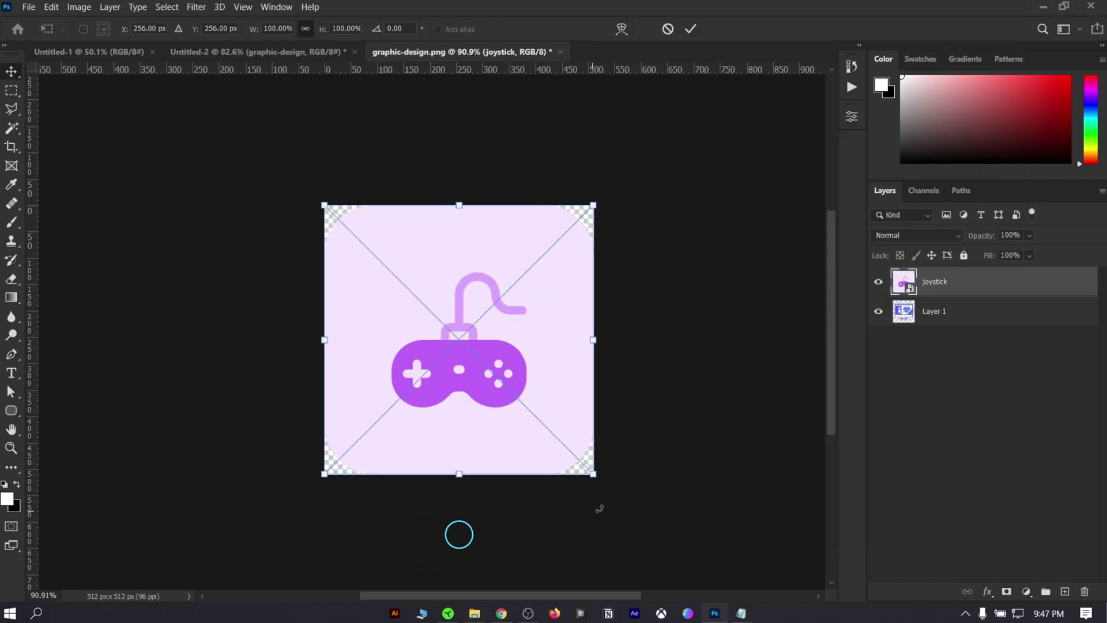
left_click_drag(593, 473, 575, 451)
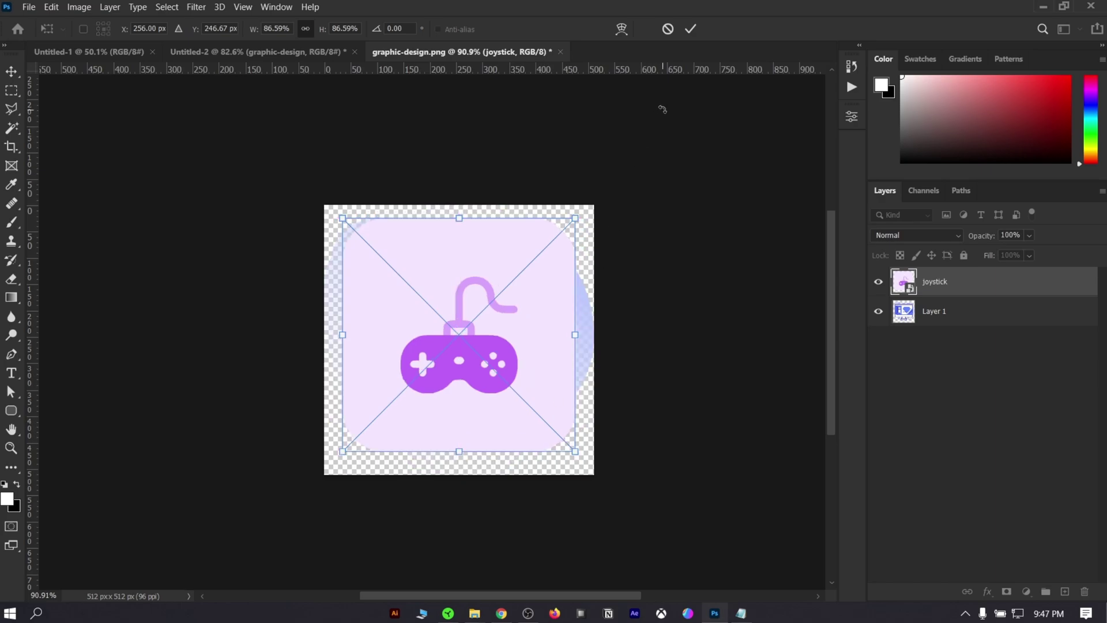
left_click(691, 30)
Delete the old monitor icon Layer 1 and save the document
left_click(973, 317)
key("Delete")
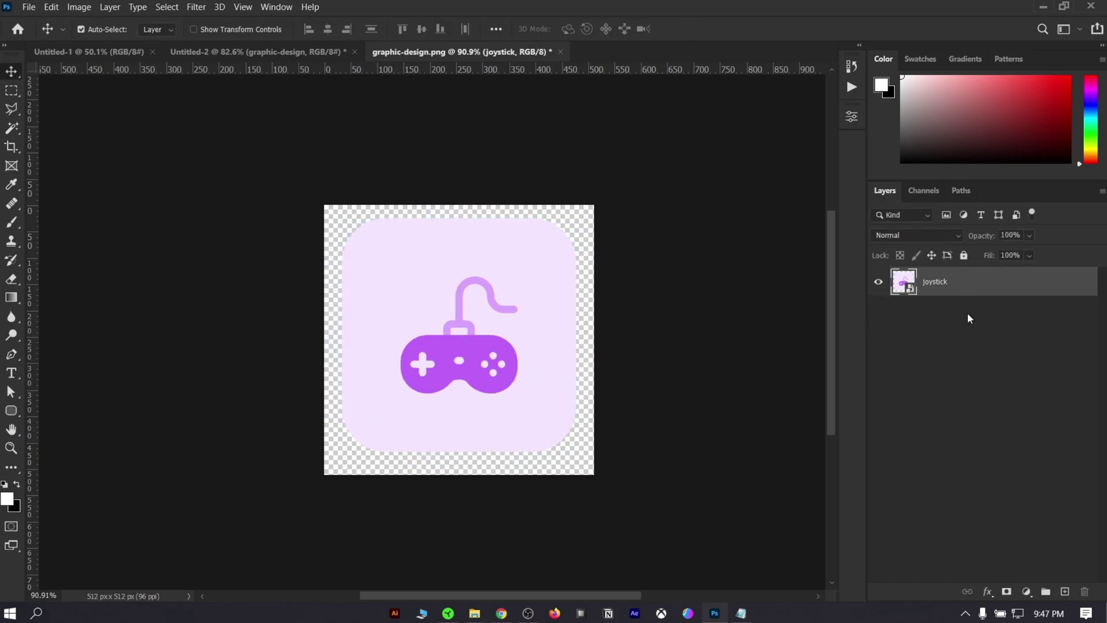
key("ctrl")
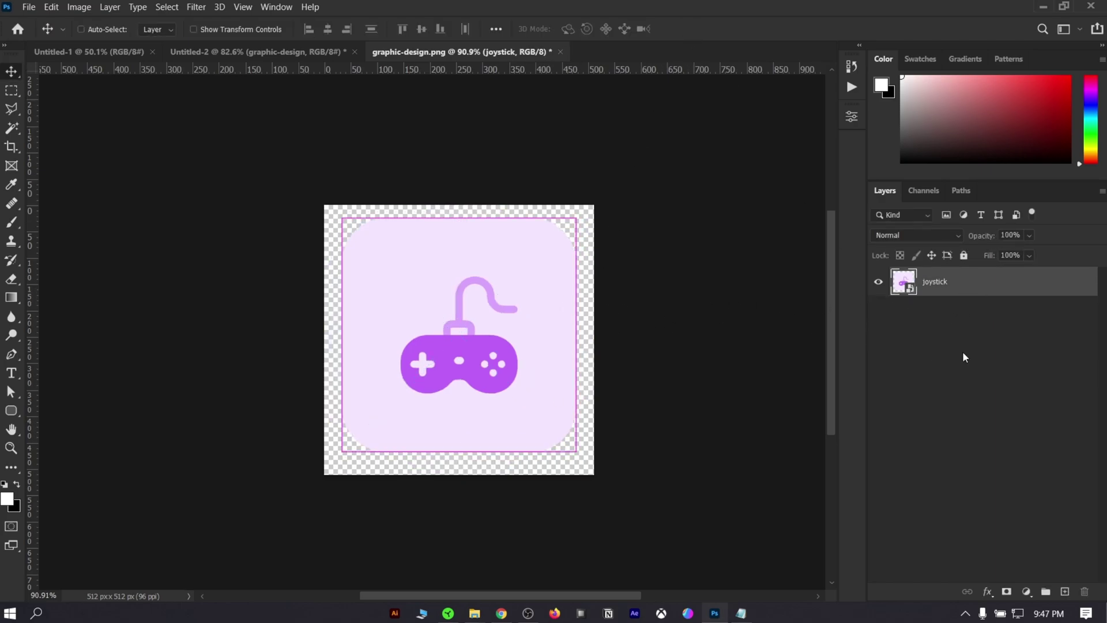
key("ctrl+z")
key("Delete")
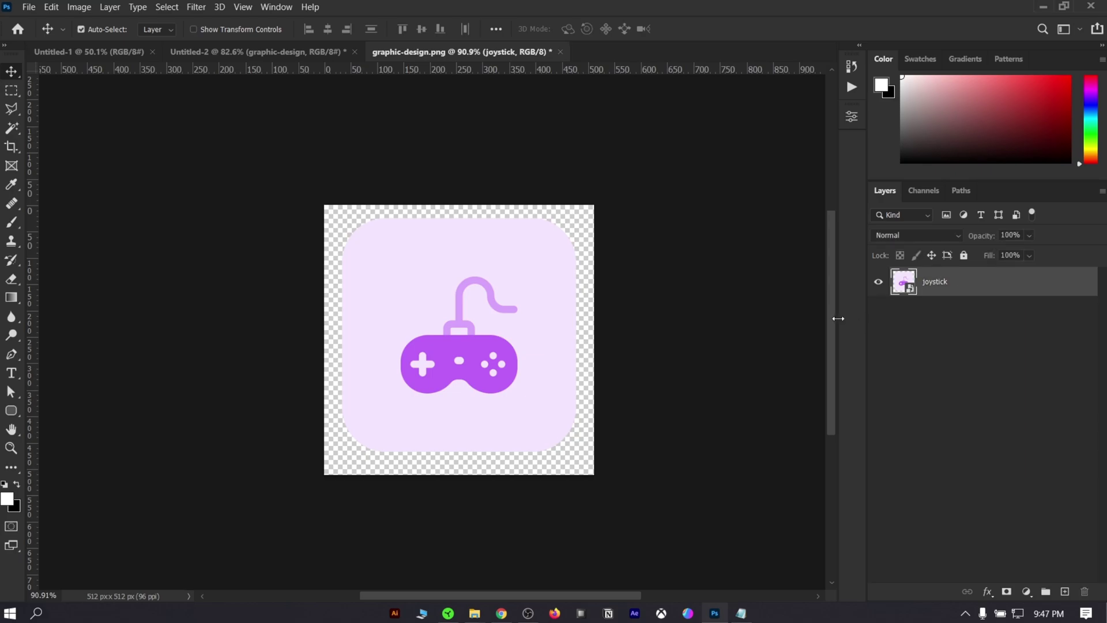
key("ctrl+s")
Move the dark glass card over the joystick to X 30, Y 215.41
left_click(298, 53)
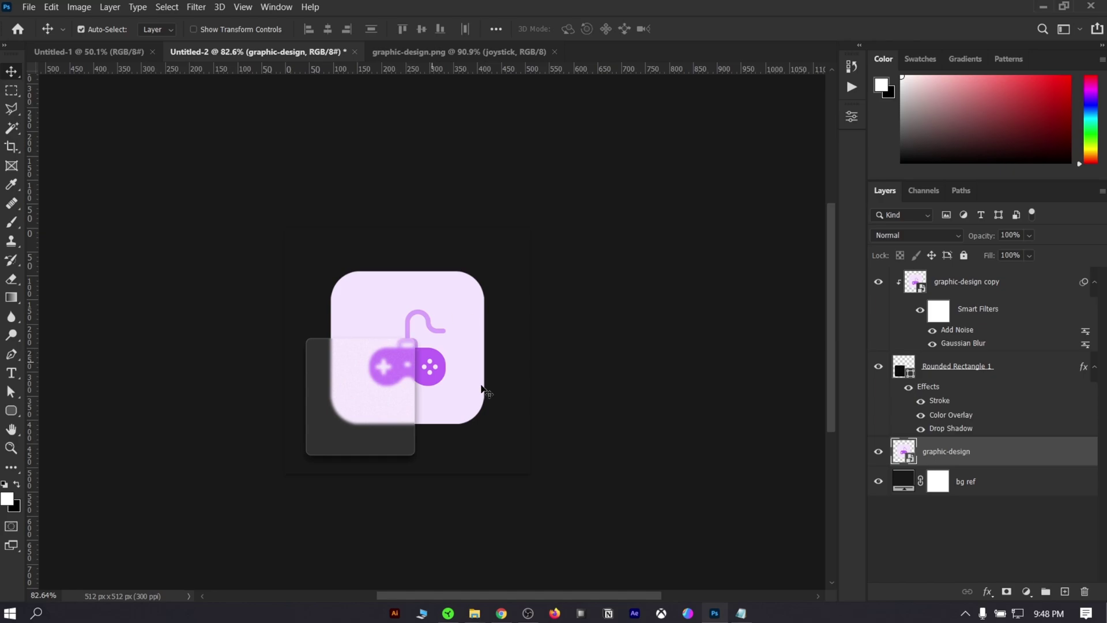
left_click(1017, 372)
key("ctrl+t")
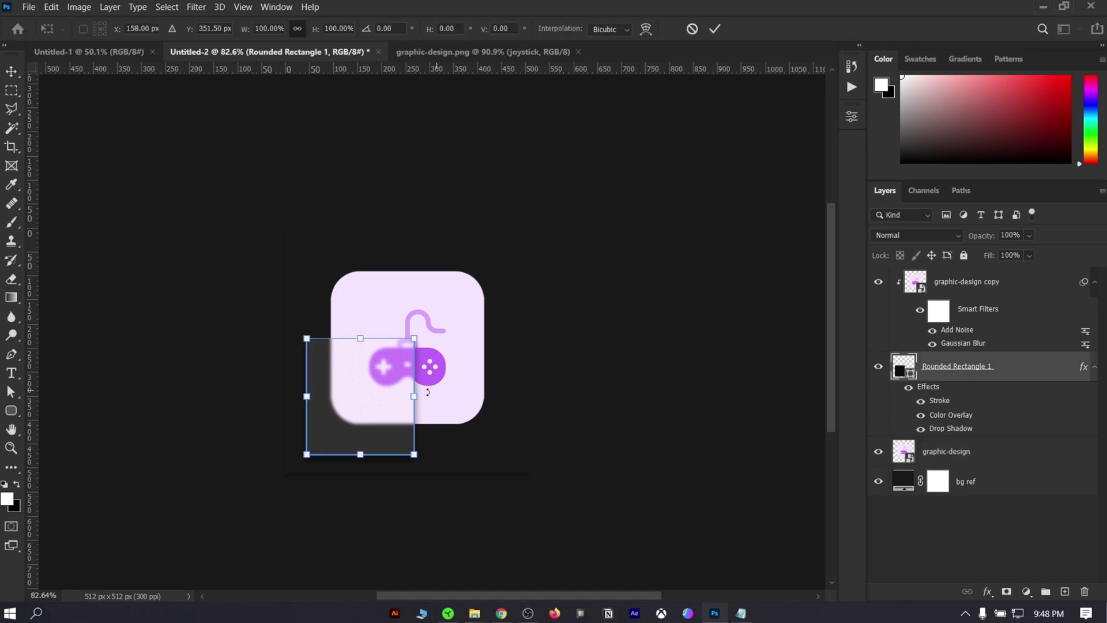
mouse_move(391, 393)
left_mouse_down()
mouse_move(437, 372)
mouse_move(438, 352)
mouse_move(380, 380)
left_mouse_up()
left_click(715, 28)
Round all the card's corners to 35 px and select the graphic-design icon layer
left_click(851, 117)
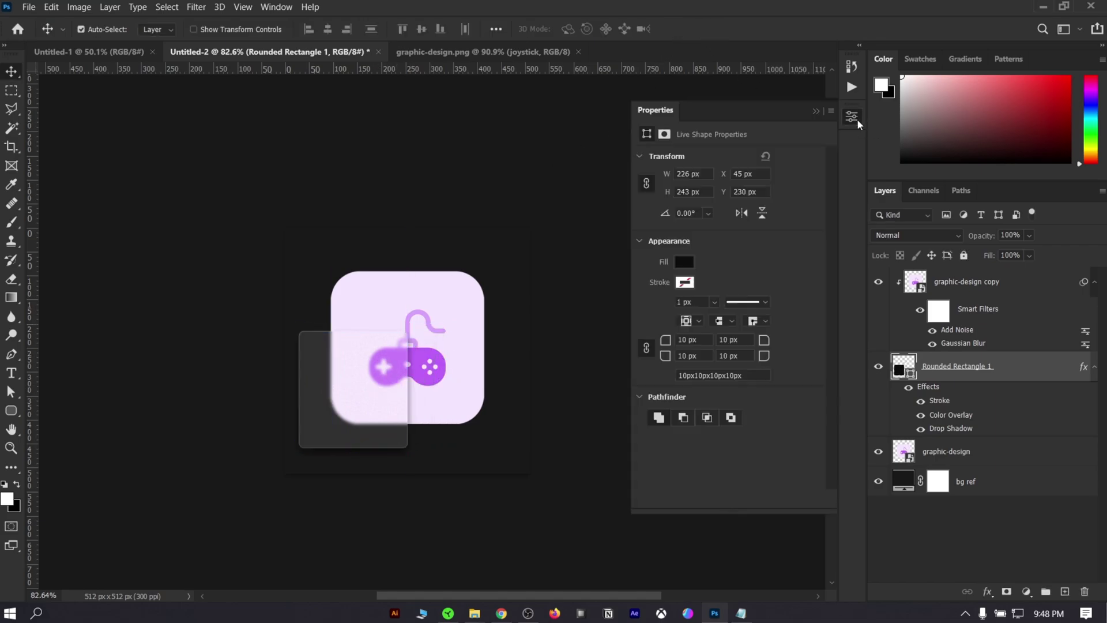
left_click_drag(667, 339, 682, 340)
left_click(816, 111)
scroll(421, 415, "up", 1)
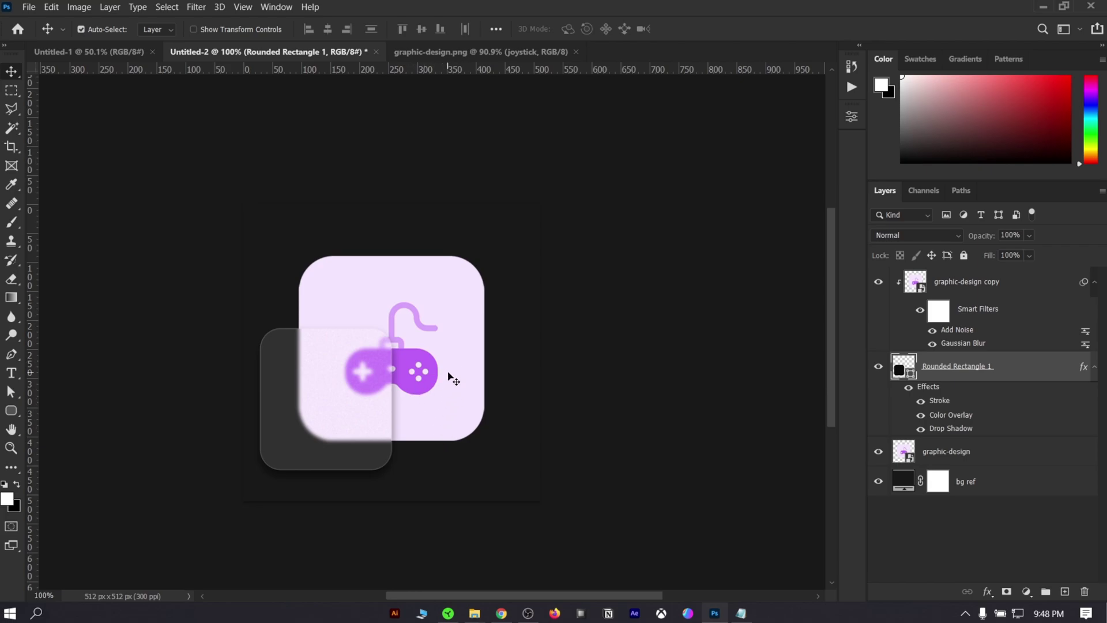
left_click(452, 379)
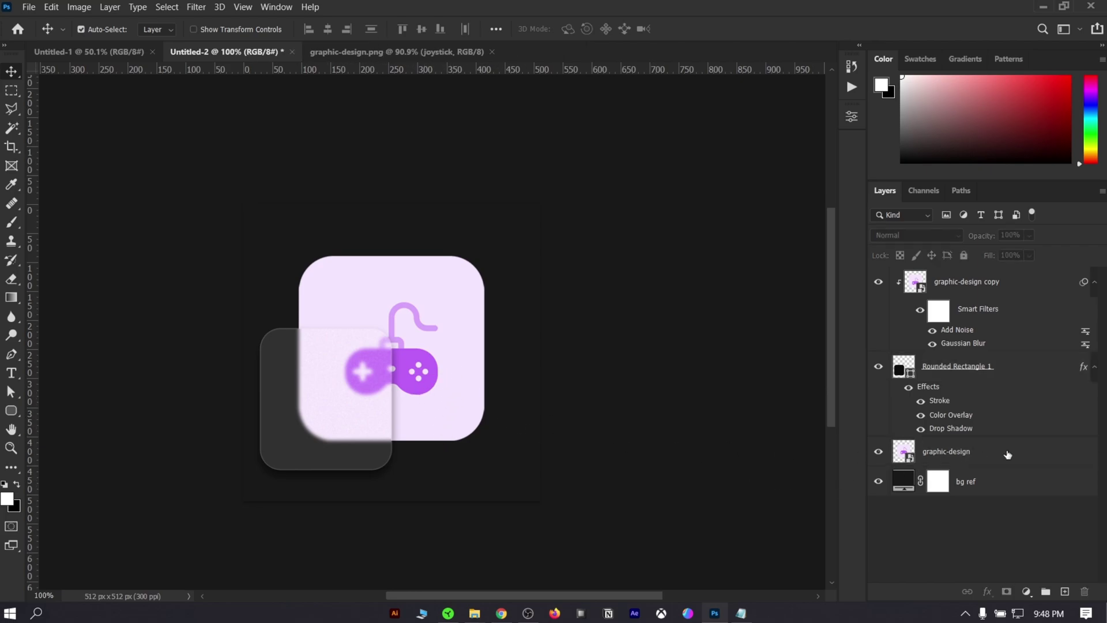
Inside graphic-design, give the joystick an Outer Glow at 100% opacity and 29 px size
double_click(914, 462)
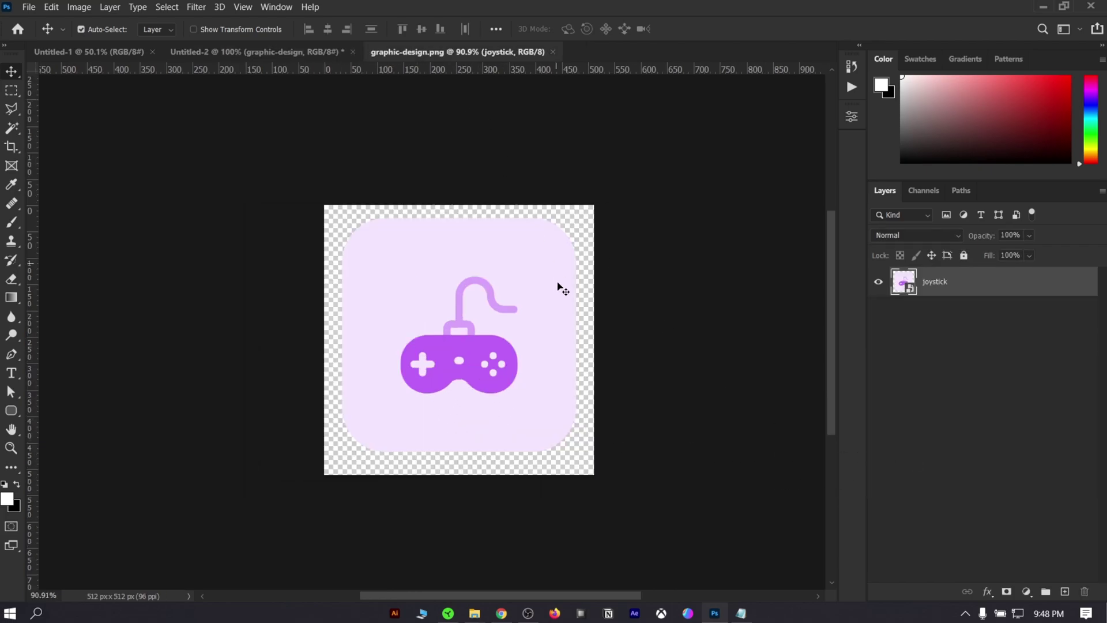
double_click(1081, 285)
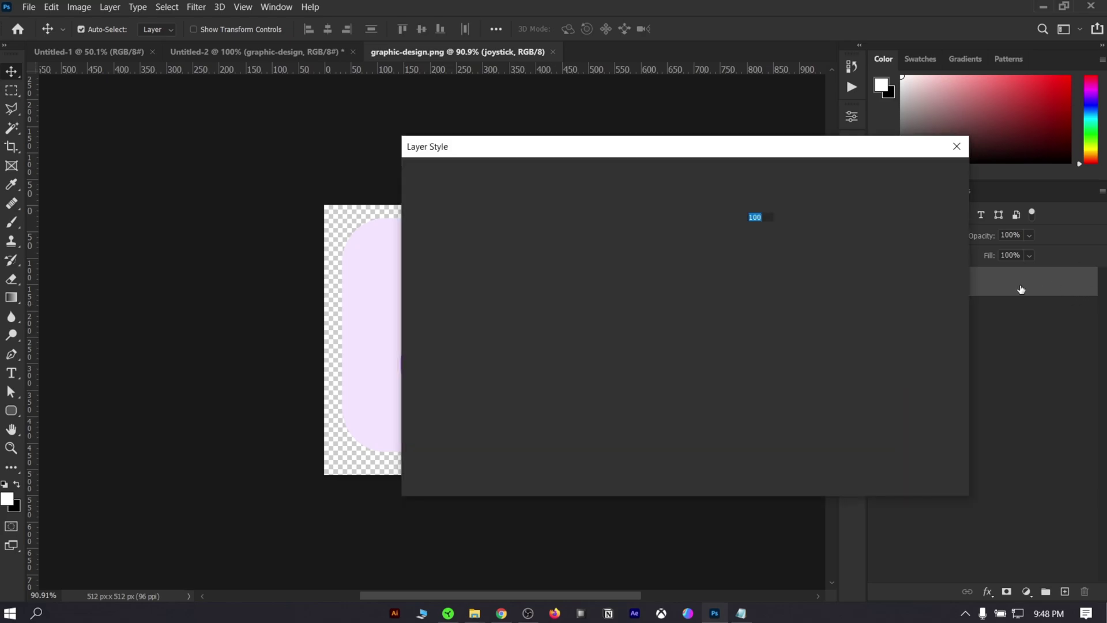
left_click_drag(313, 260, 149, 265)
left_click_drag(169, 318, 193, 314)
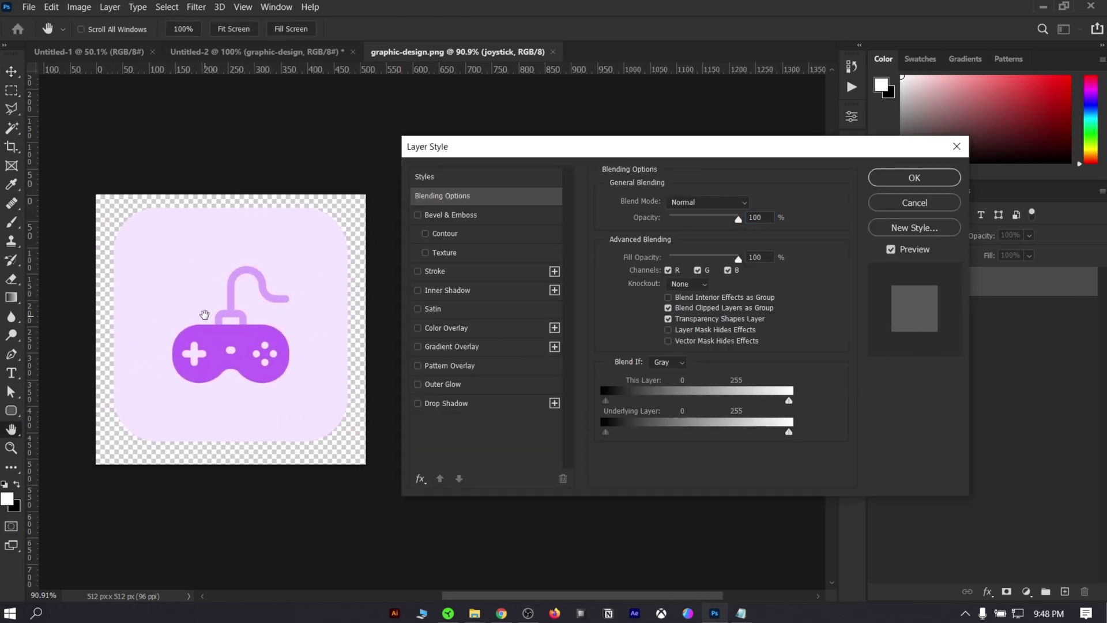
left_click(442, 384)
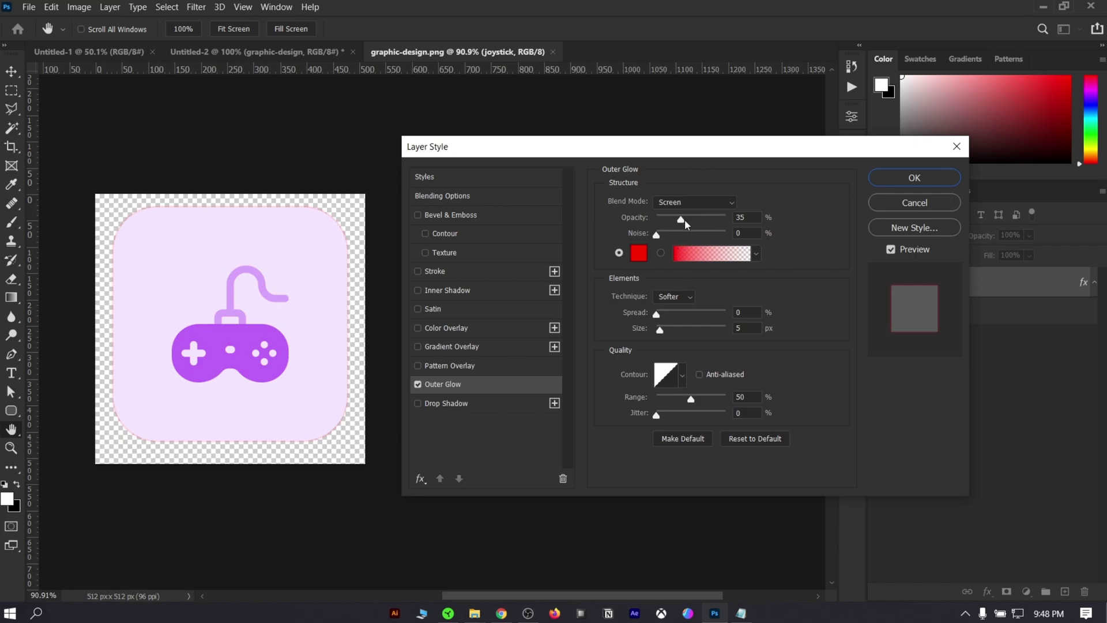
left_click_drag(681, 220, 725, 220)
left_click_drag(659, 329, 671, 336)
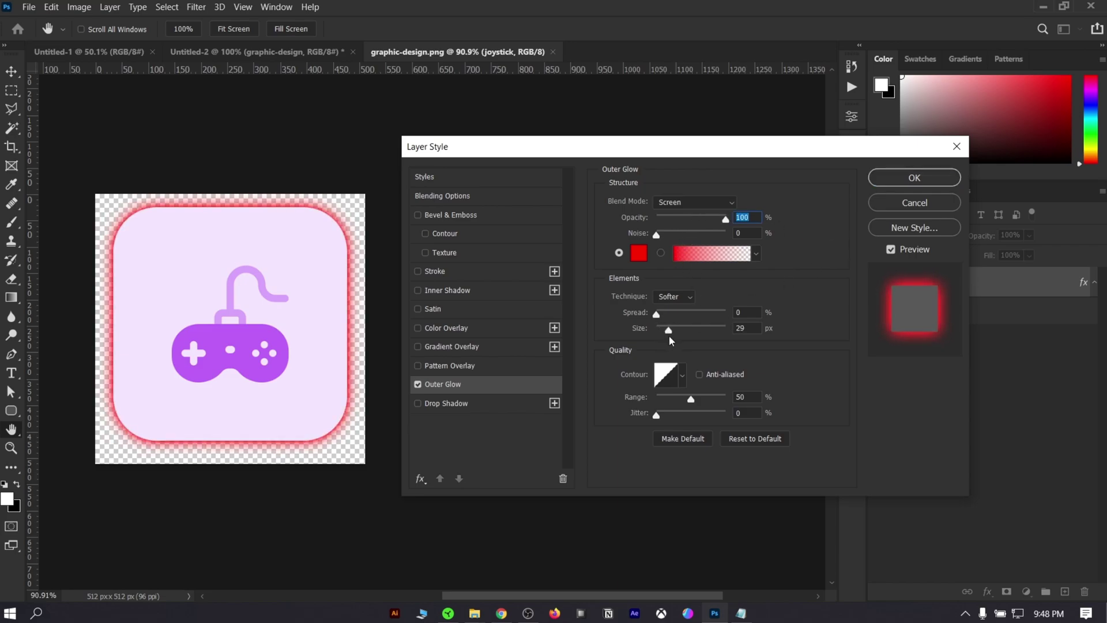
Set the glow colour to soft purple ce89fb and apply the style
left_click(639, 252)
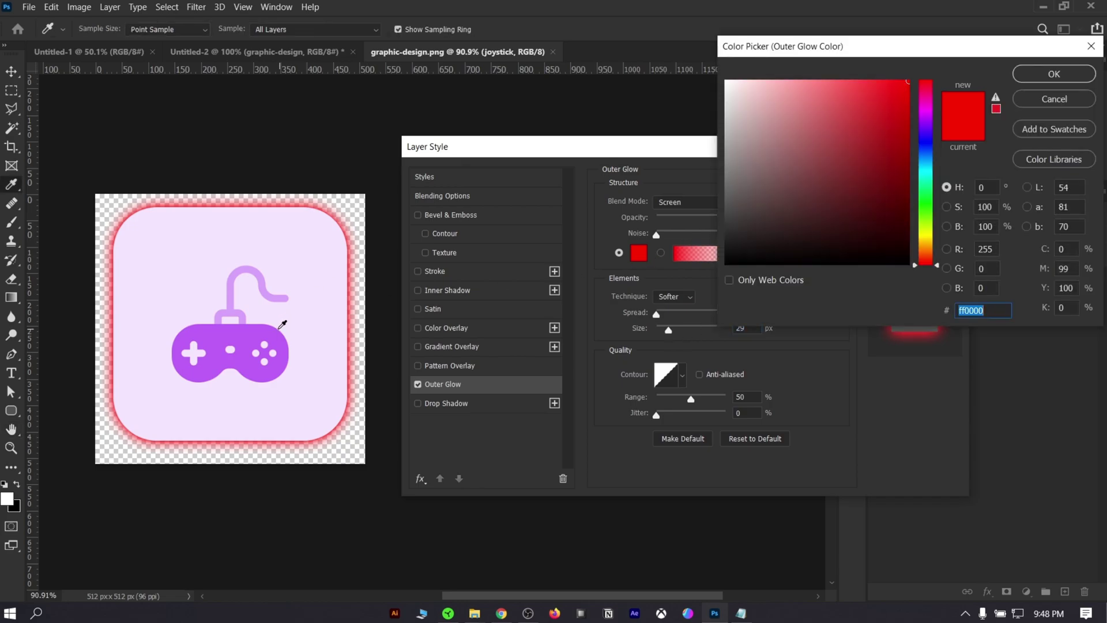
left_click(282, 325)
left_click(261, 265)
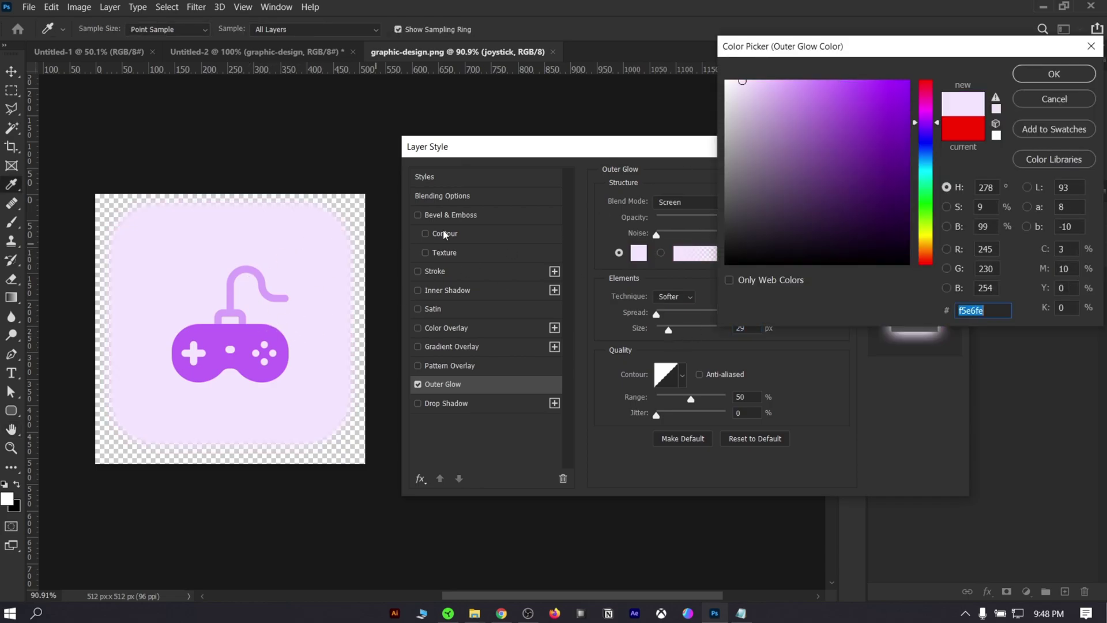
left_click(259, 325)
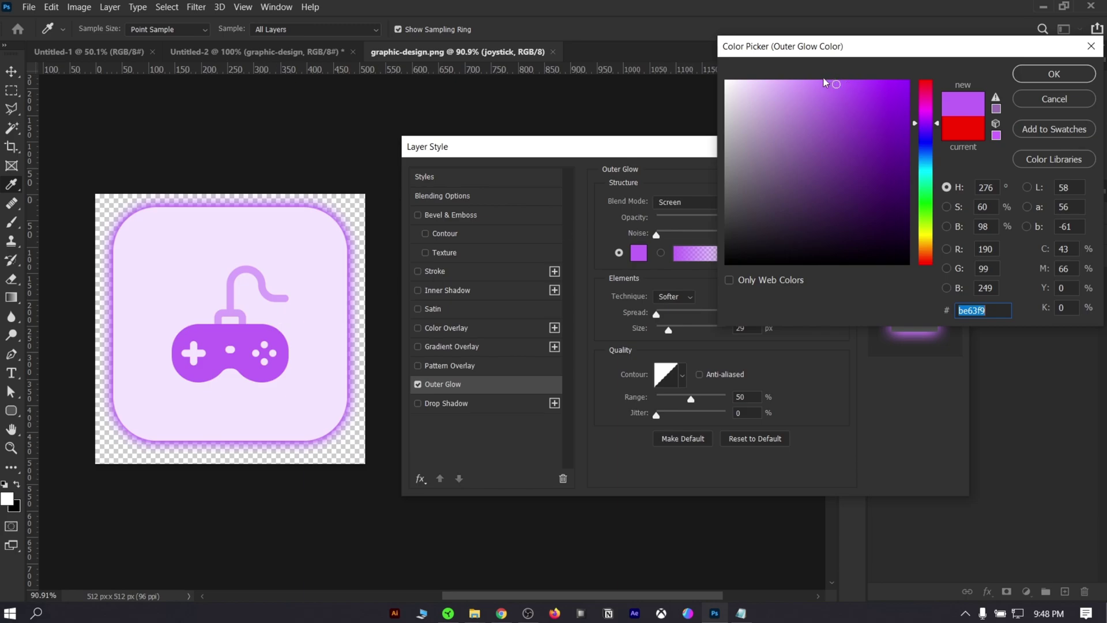
mouse_move(825, 82)
left_mouse_down()
mouse_move(811, 104)
mouse_move(809, 83)
left_mouse_up()
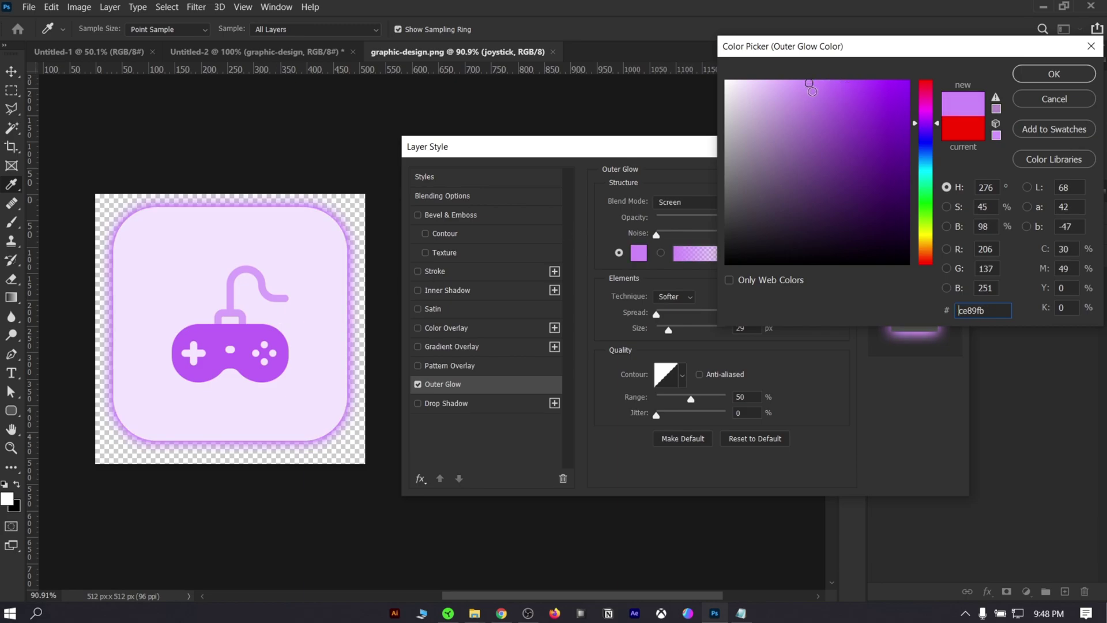
left_click(1031, 79)
left_click(915, 178)
Nudge the joystick artwork 10 px down and return to Untitled-2
key("v")
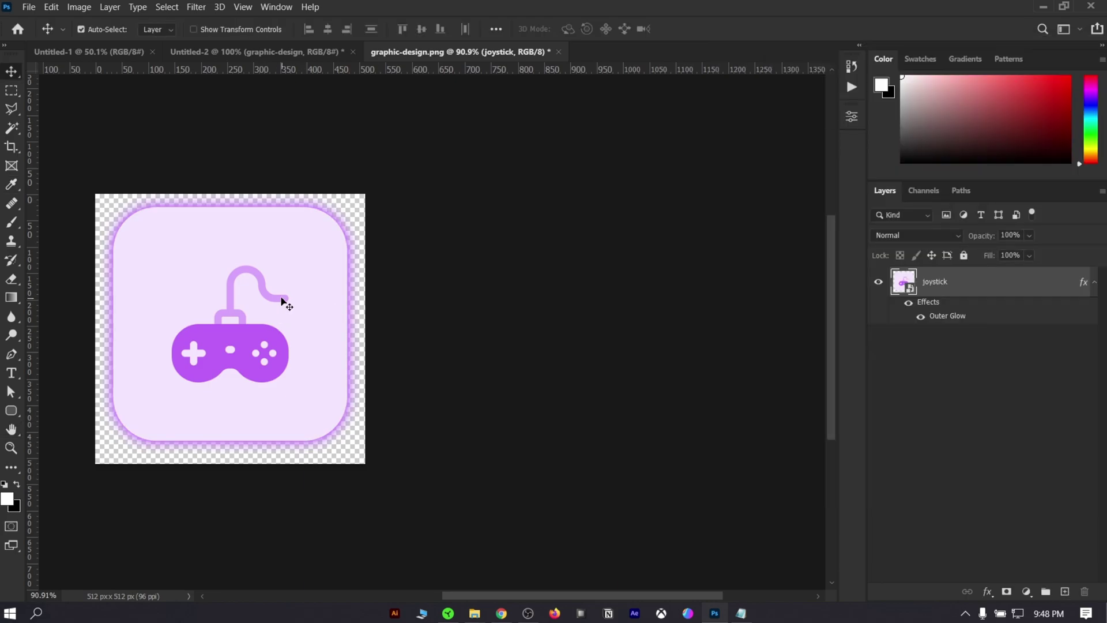
left_click_drag(283, 302, 281, 308)
left_click(545, 260)
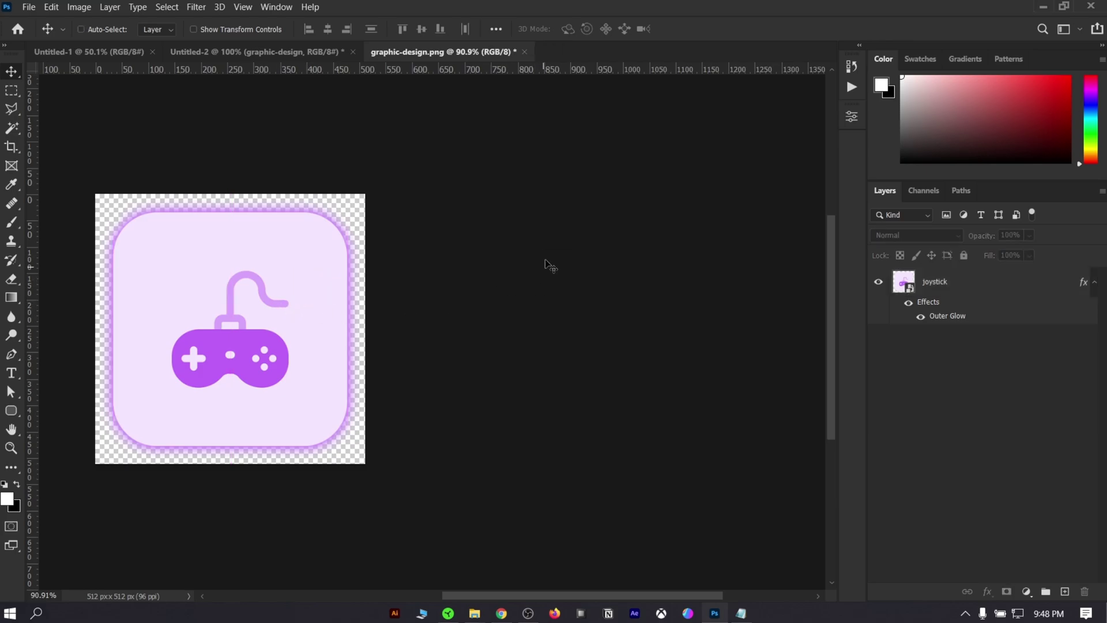
left_click(308, 53)
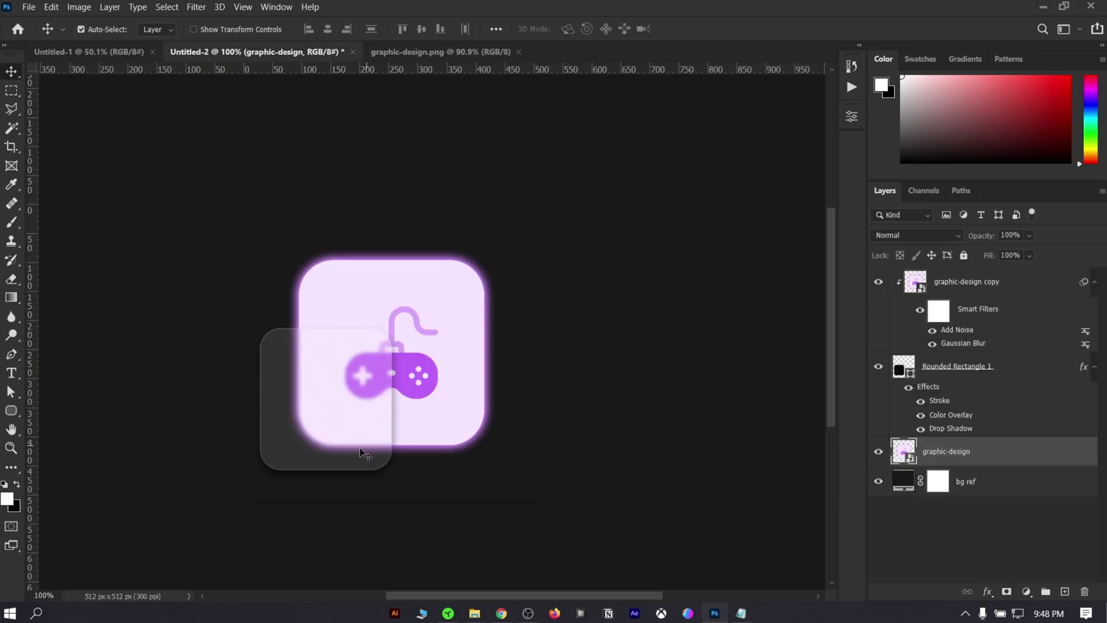
Convert graphic-design, Rounded Rectangle 1 and graphic-design copy into one smart object and check its visibility
left_click(751, 450)
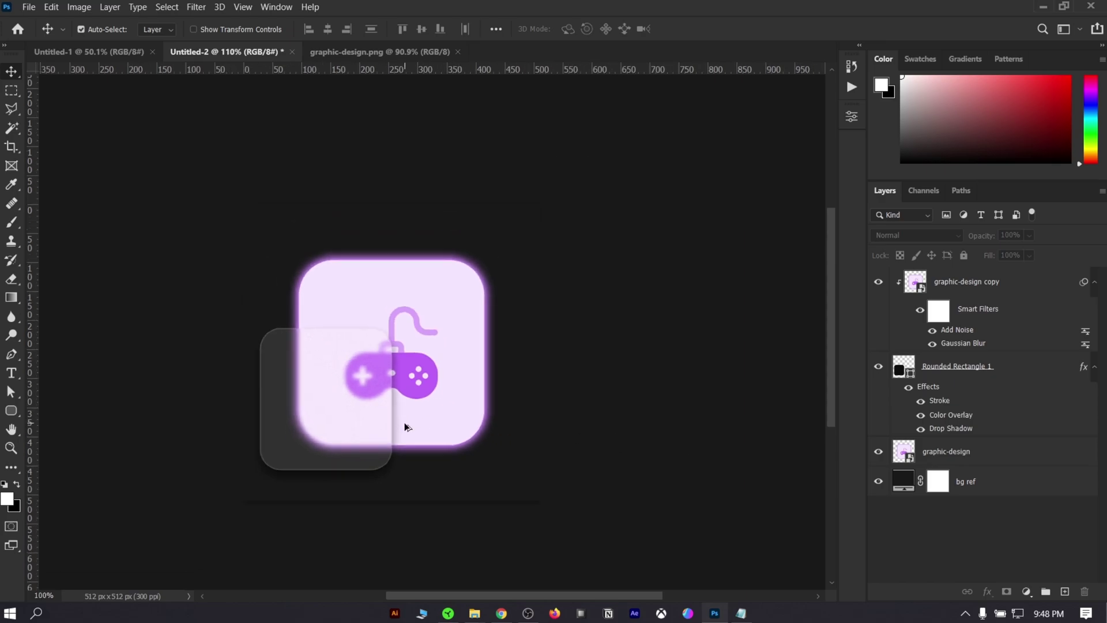
scroll(403, 425, "down", 2)
scroll(504, 388, "down", 2)
scroll(472, 335, "left", 1)
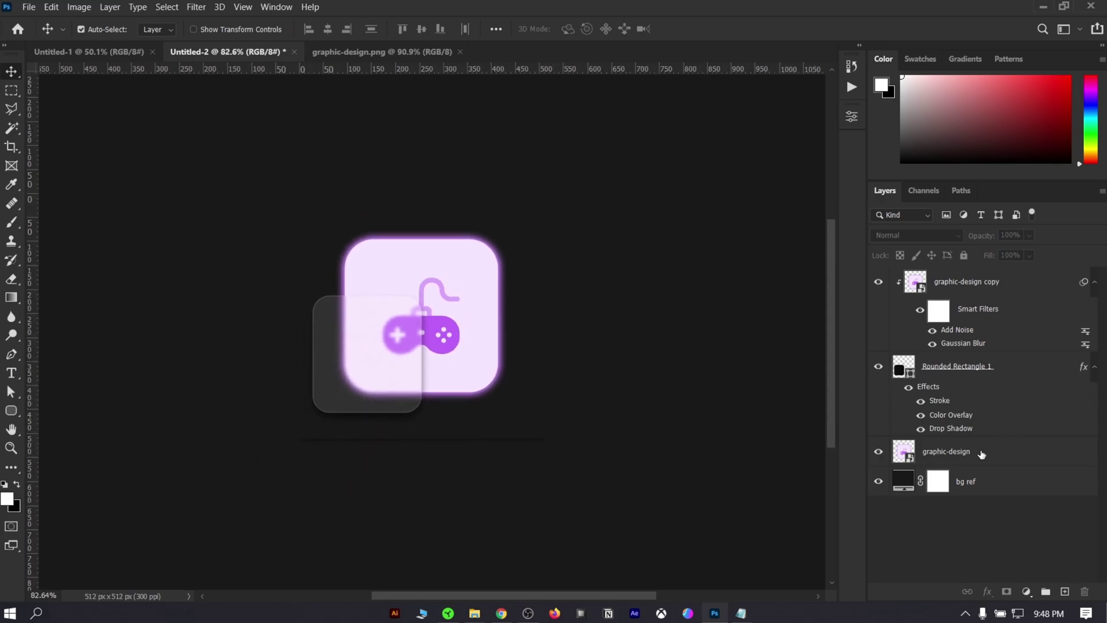
left_click(982, 454)
left_click(972, 294, "shift")
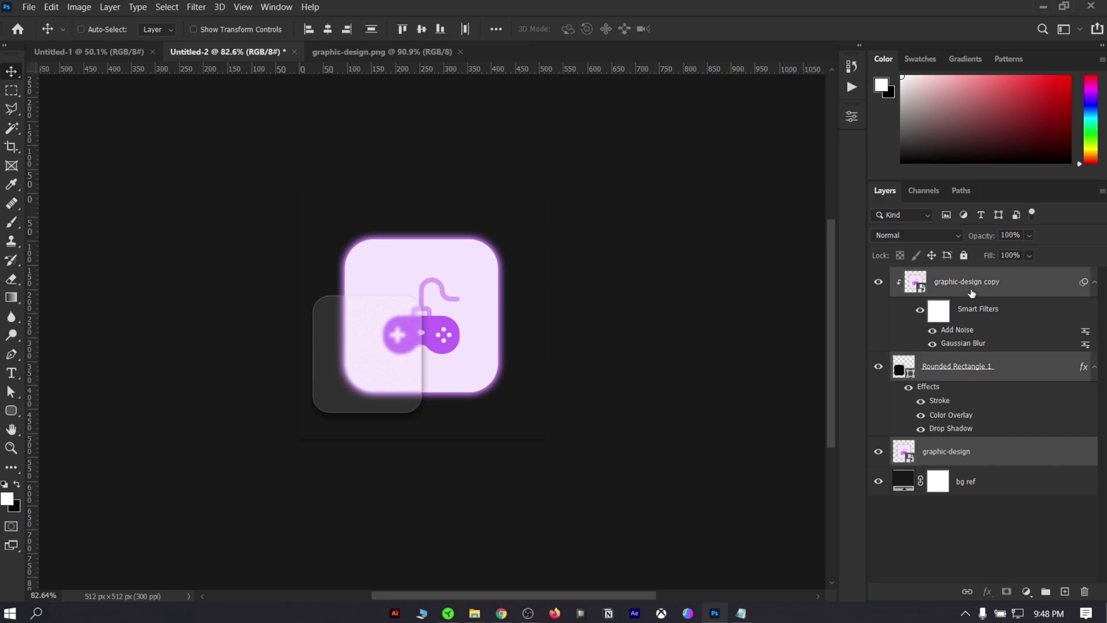
right_click(971, 294)
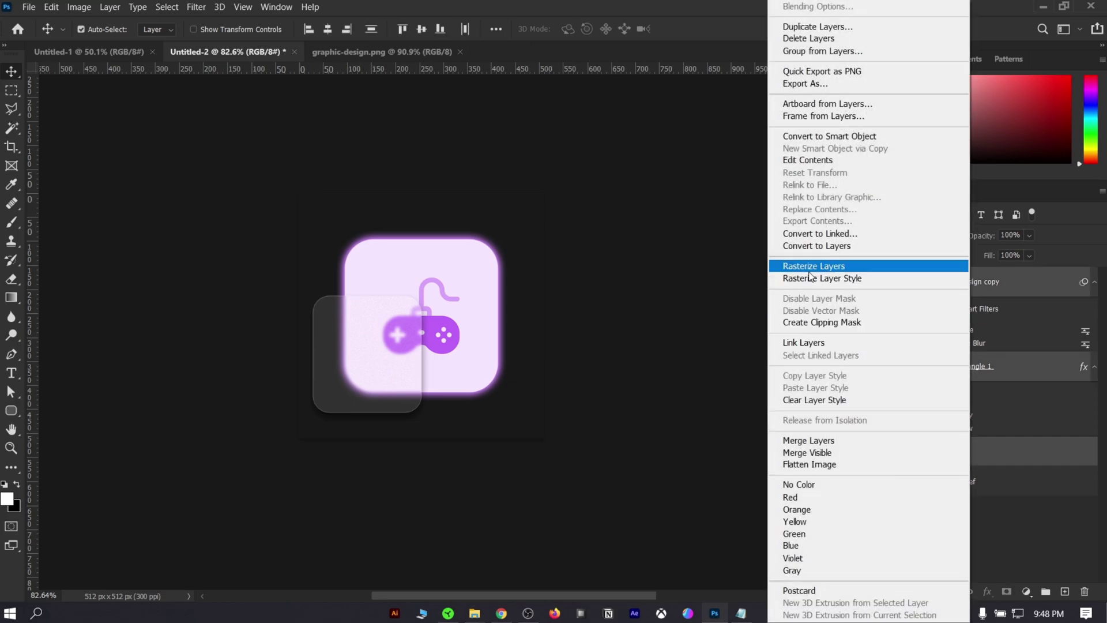
left_click(813, 136)
left_click(689, 357)
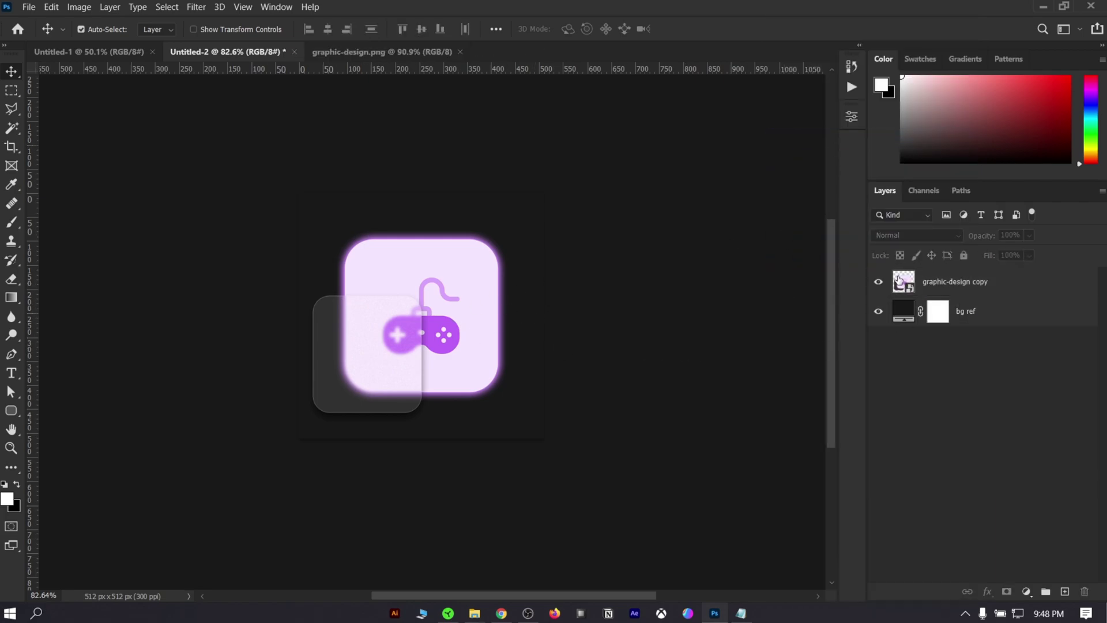
left_click(879, 282)
left_click(878, 282)
Open the smart object's contents and try a light grey fill on the dark glass card, then discard it
double_click(910, 293)
left_click(311, 417)
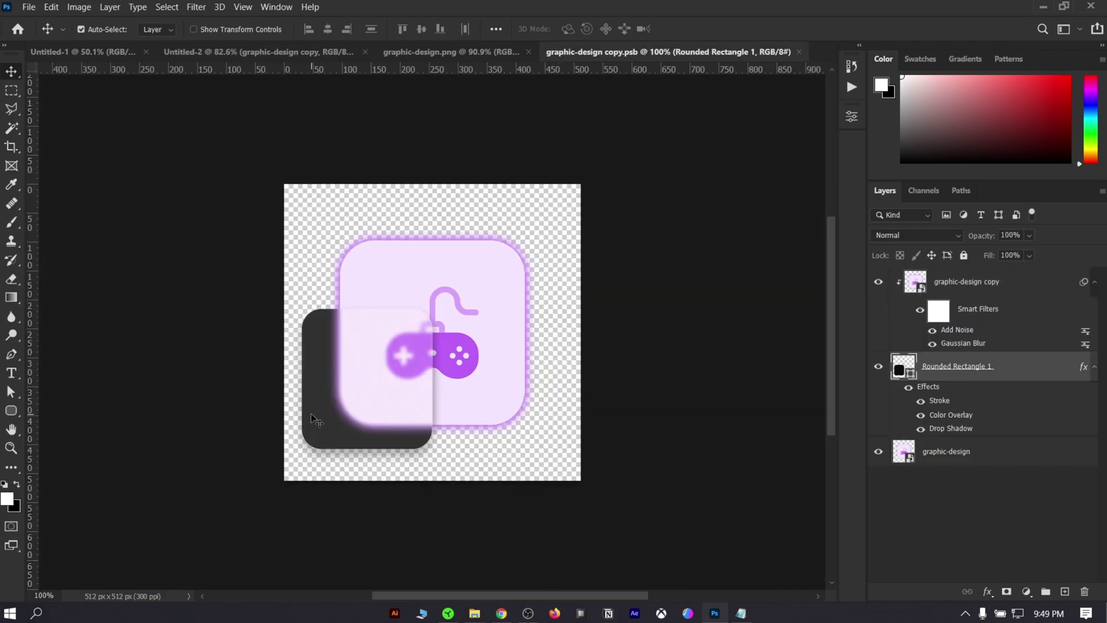
double_click(911, 373)
left_click_drag(760, 167, 671, 96)
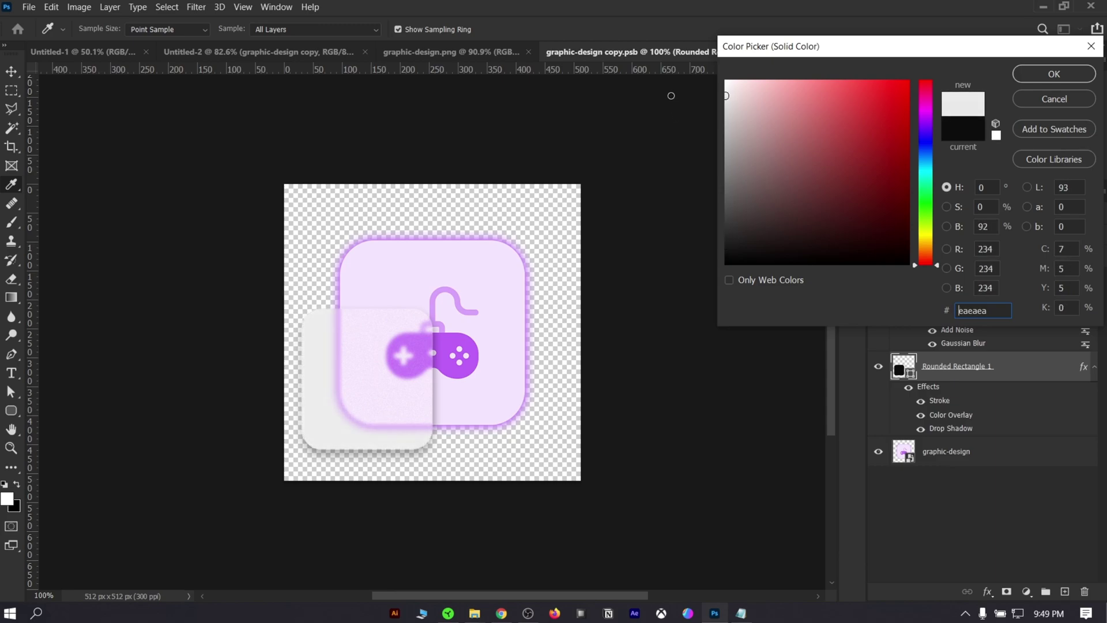
left_click(1084, 99)
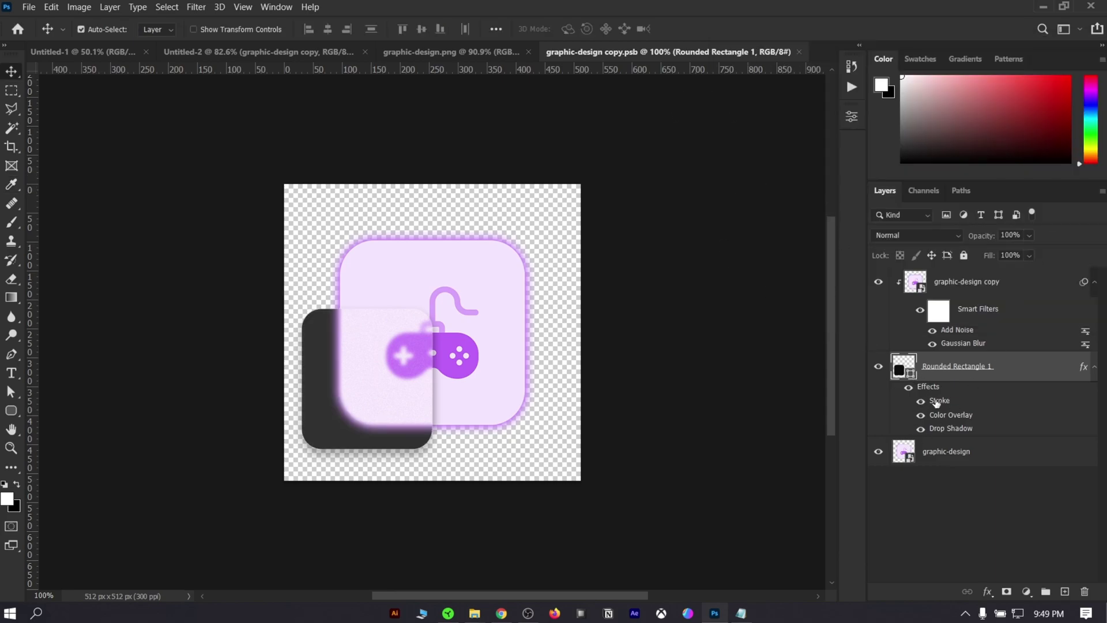
double_click(911, 374)
left_click(1039, 101)
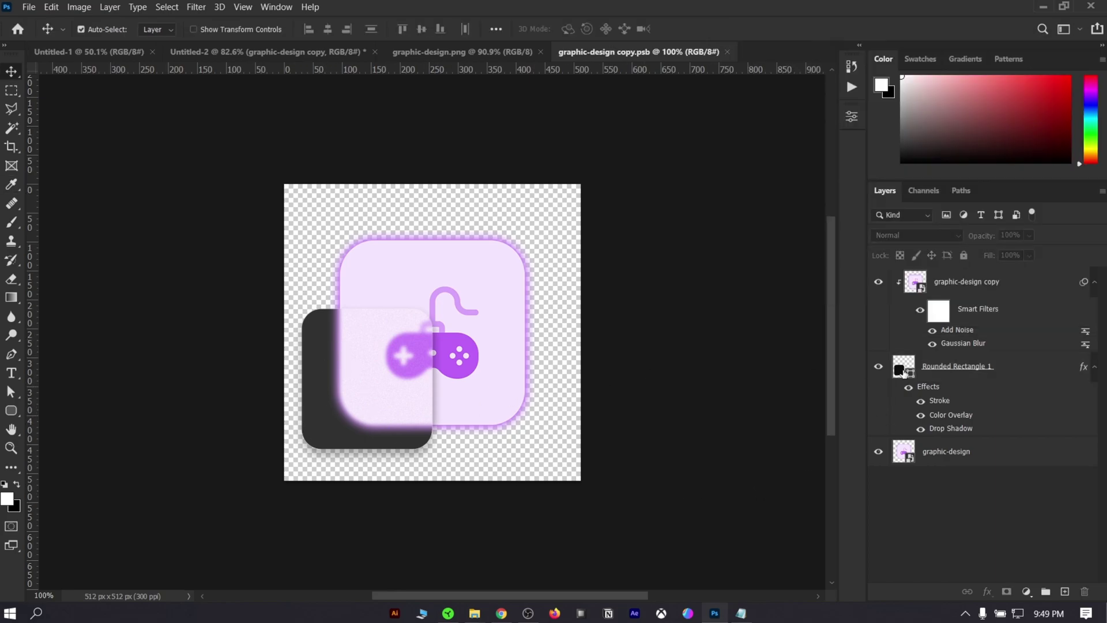
Change the glass card's fill to near-white and deselect the card layer
double_click(903, 372)
mouse_move(721, 101)
left_mouse_down()
mouse_move(706, 72)
mouse_move(743, 95)
mouse_move(722, 113)
mouse_move(727, 85)
left_mouse_up()
left_click(1055, 75)
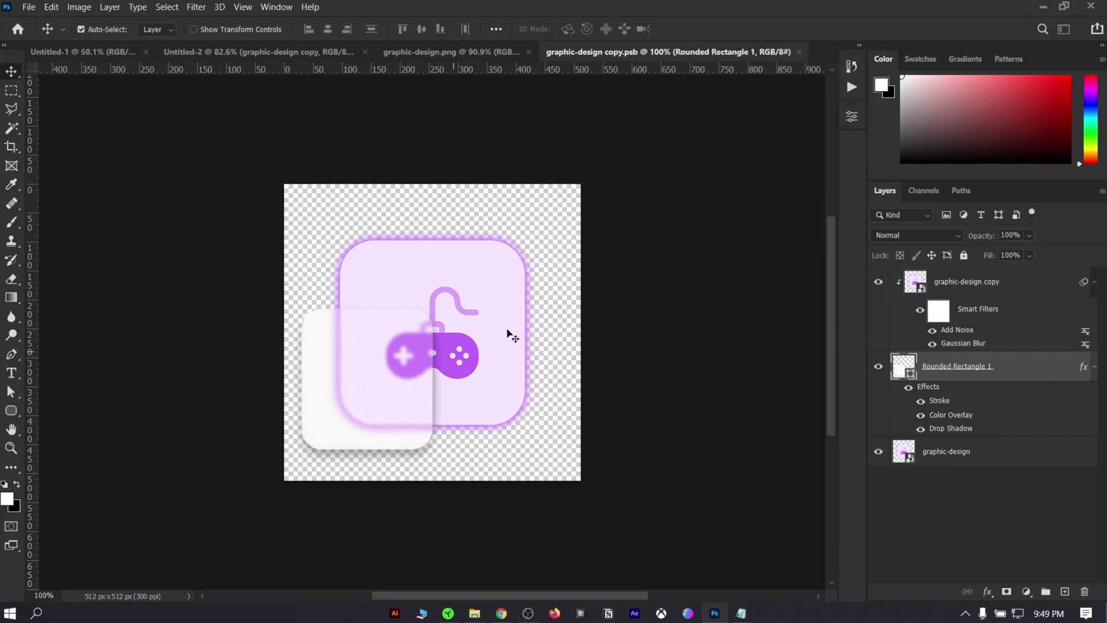
left_click(681, 297)
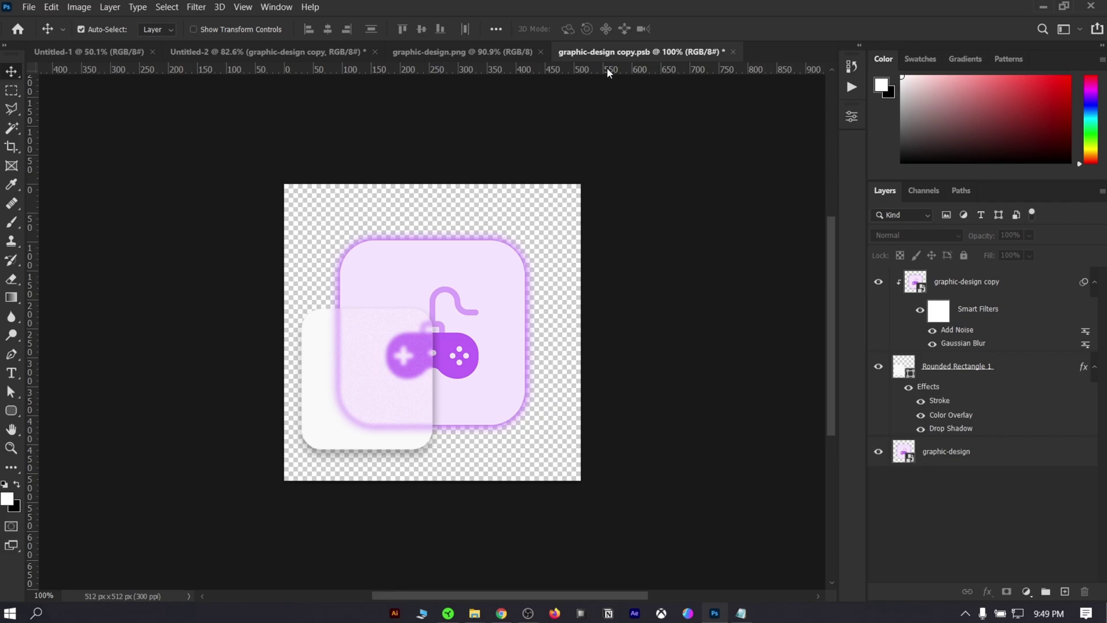